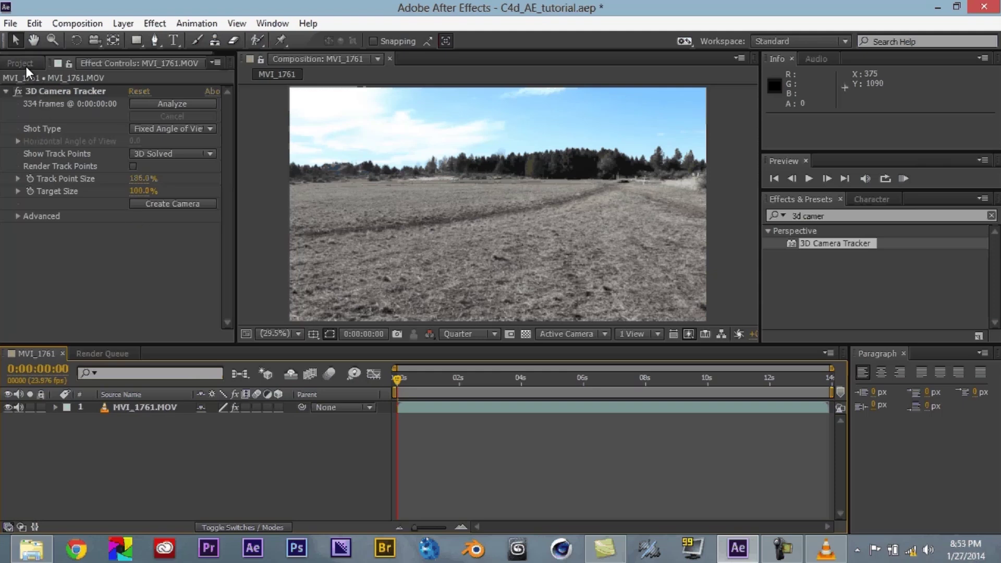
left_click(25, 65)
left_click(149, 412)
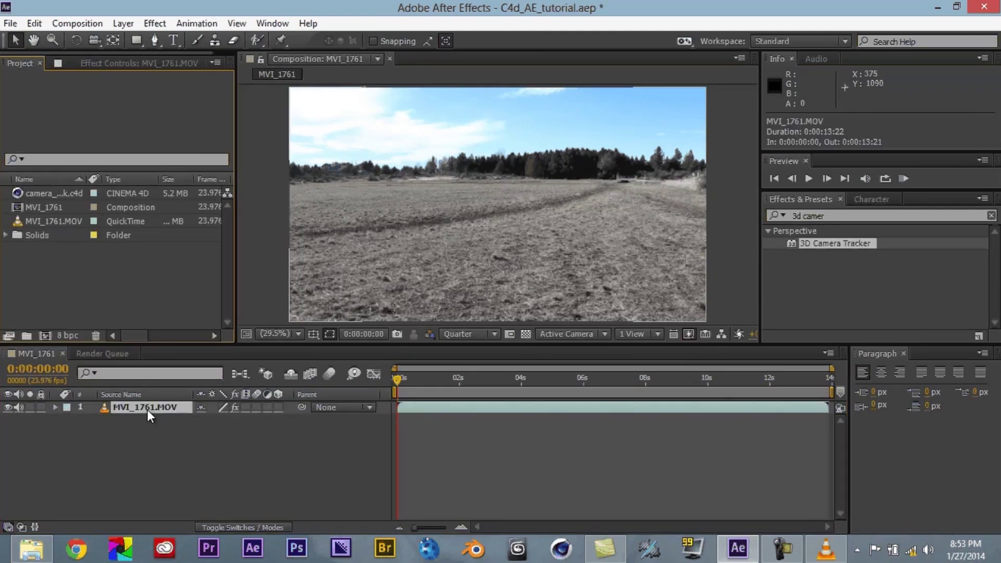
left_click(102, 65)
left_click(66, 92)
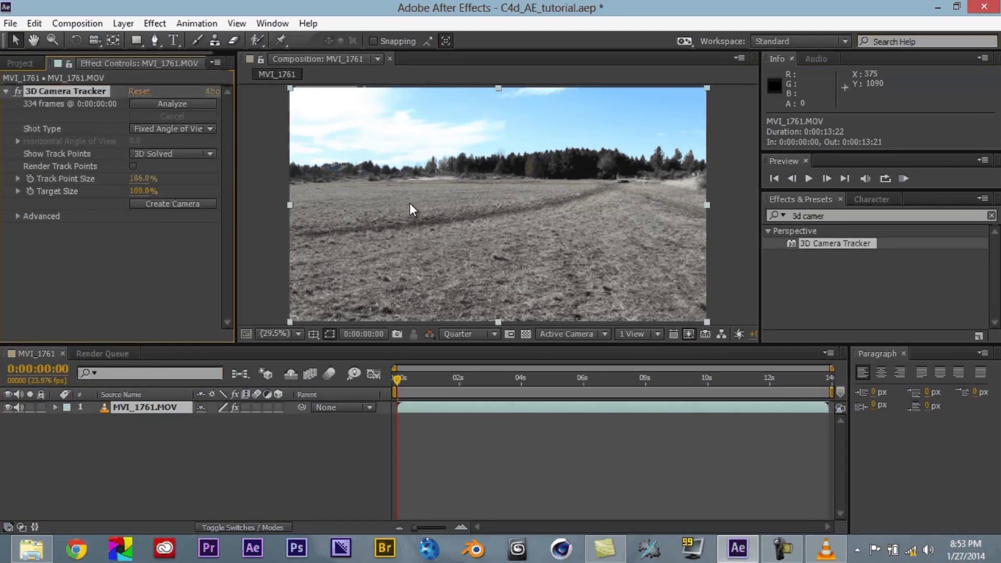
left_click_drag(399, 378, 415, 379)
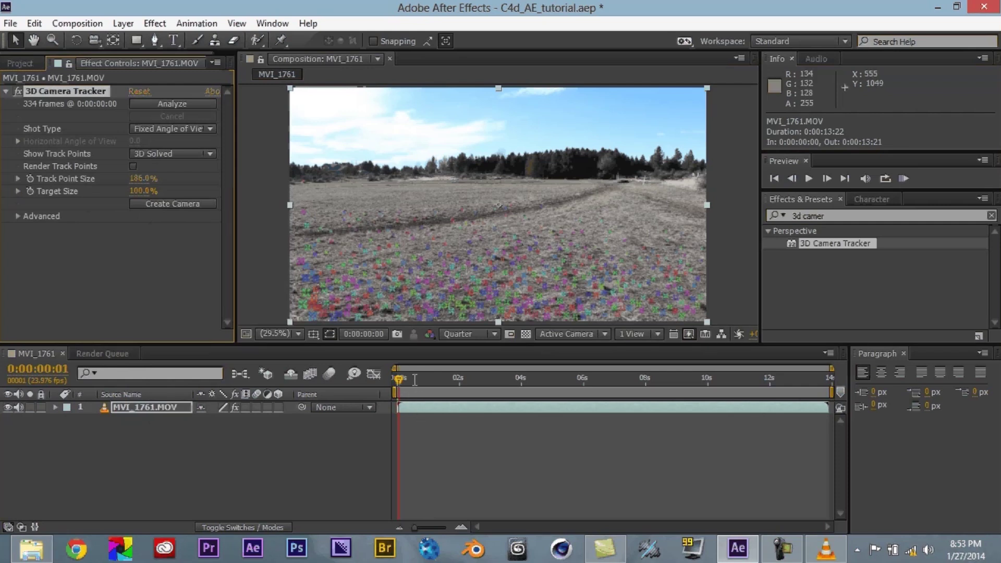
left_click(470, 379)
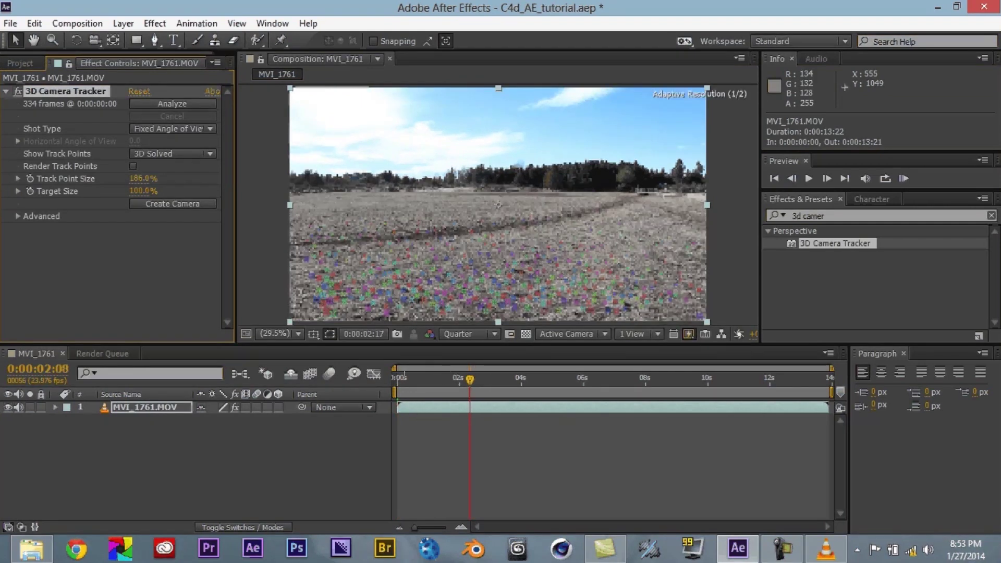
key("Home")
left_click(20, 64)
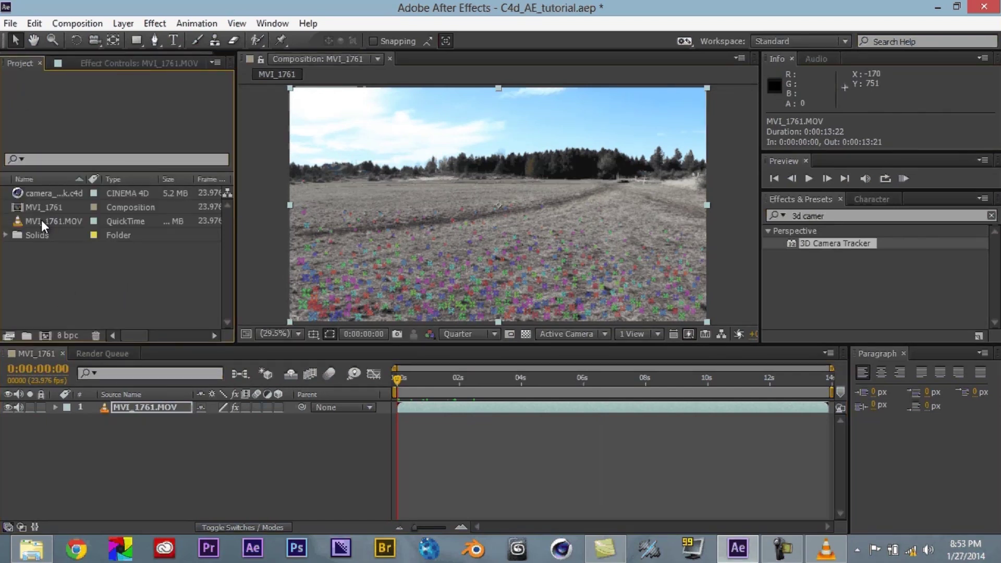
left_click(50, 221)
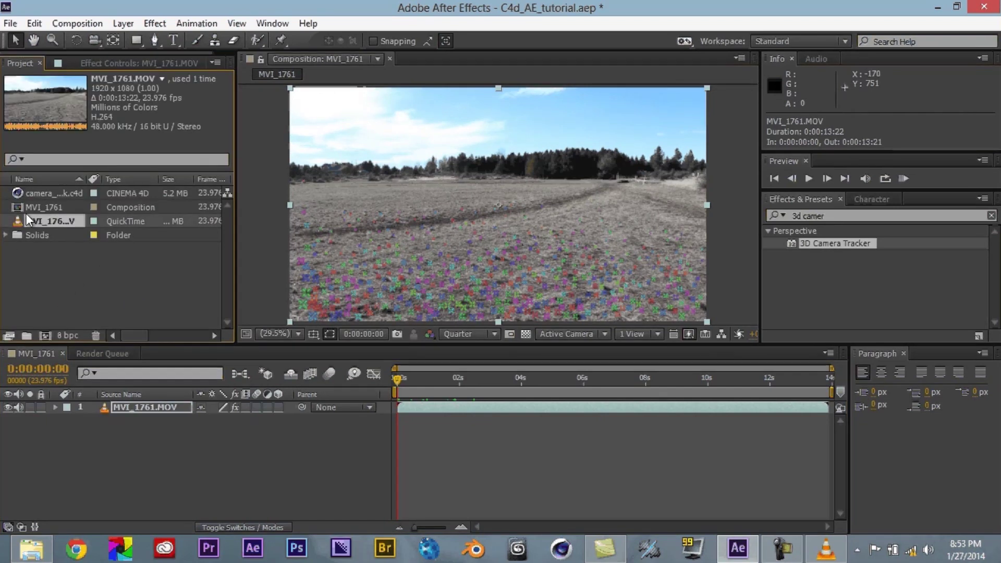
left_click(45, 336)
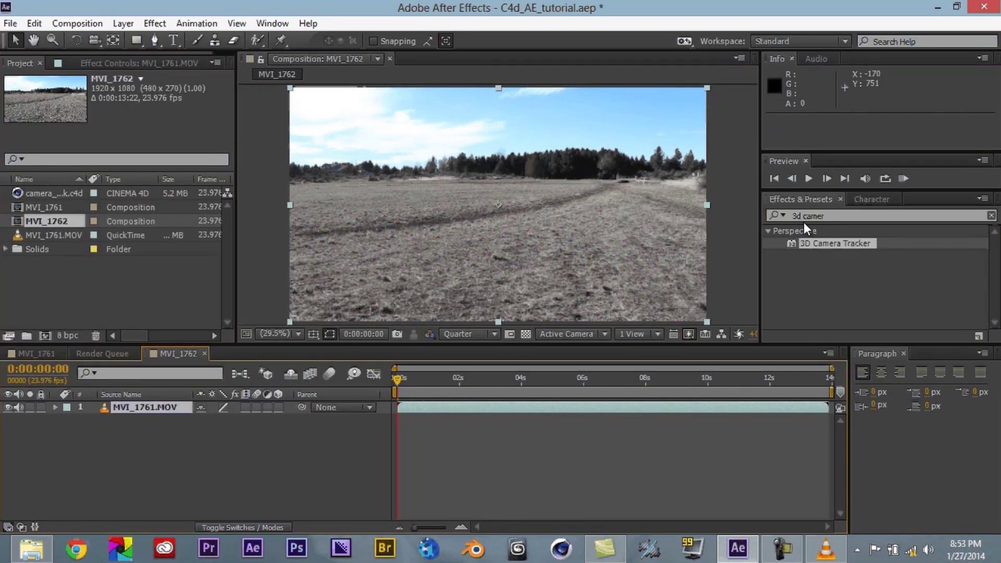
left_click(833, 218)
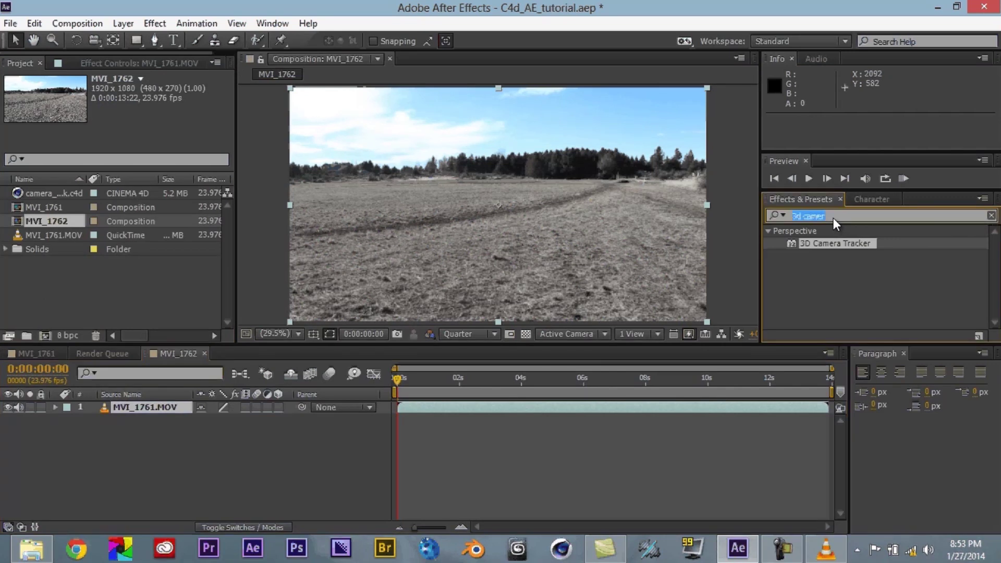
type("3d")
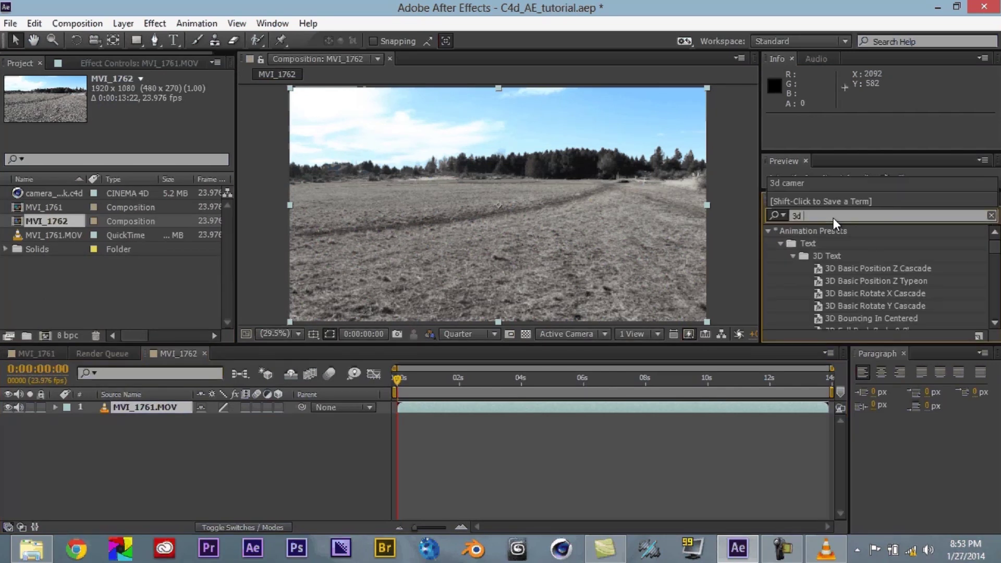
type(" camera")
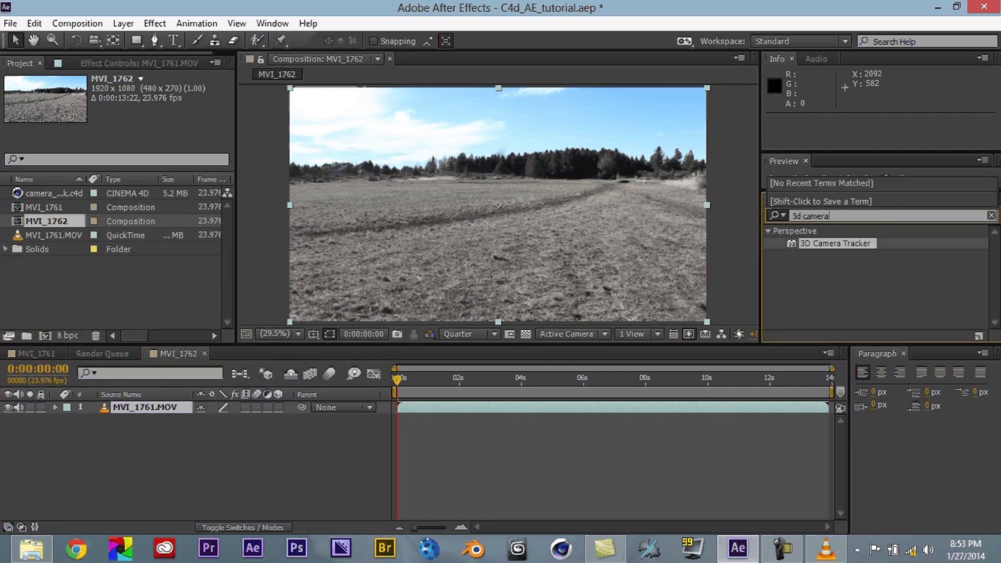
left_click_drag(332, 453, 180, 416)
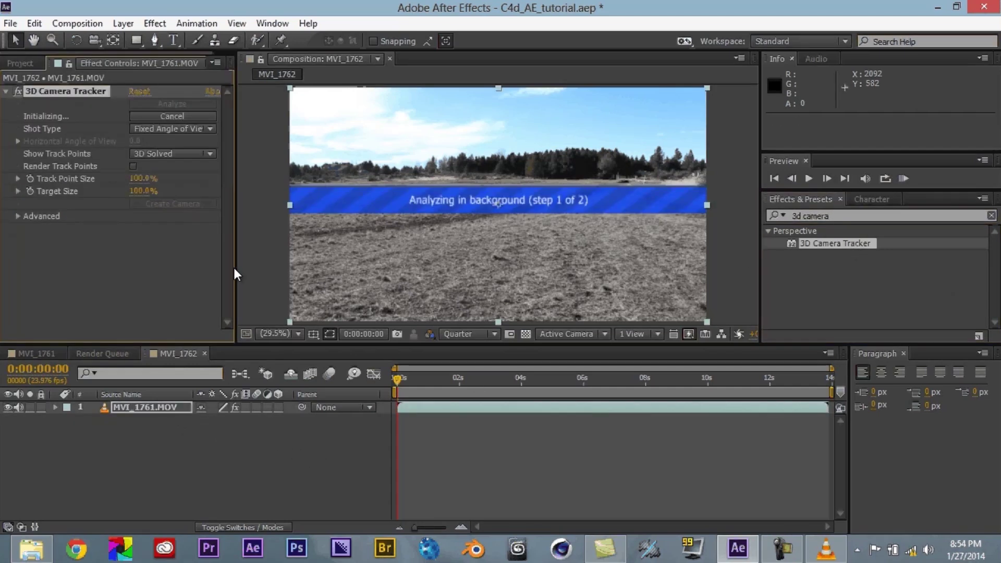
left_click(194, 117)
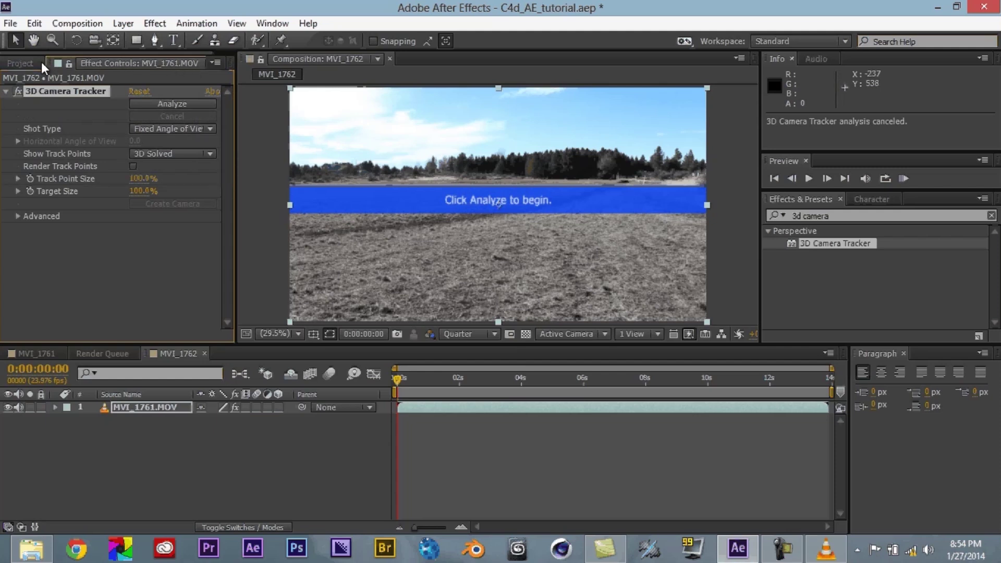
left_click(21, 64)
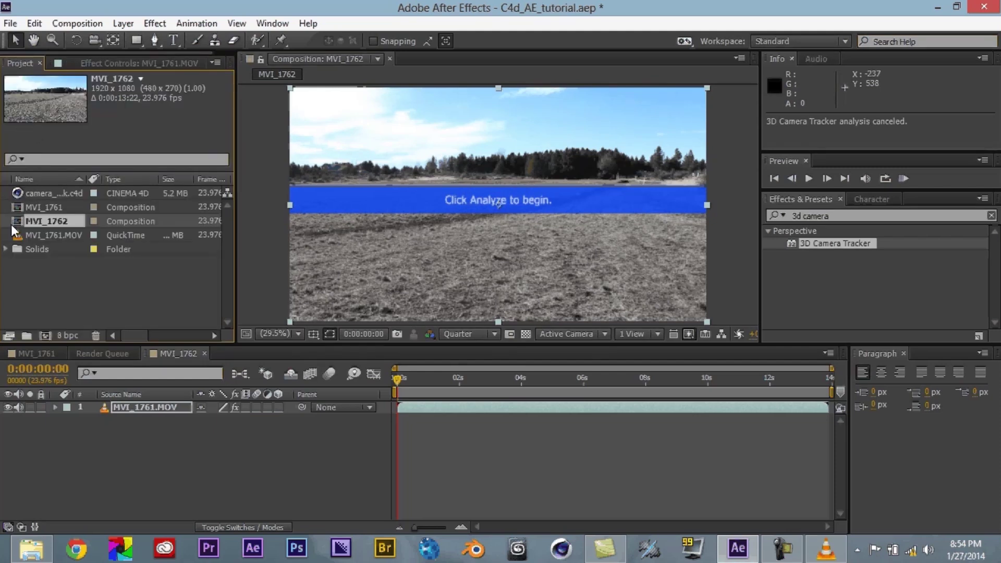
left_click(95, 335)
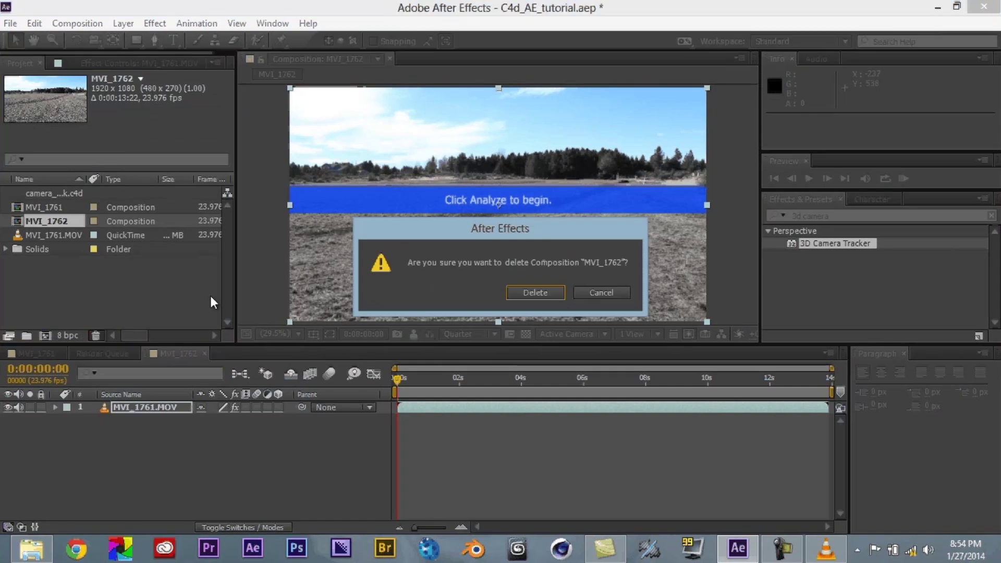
left_click(535, 291)
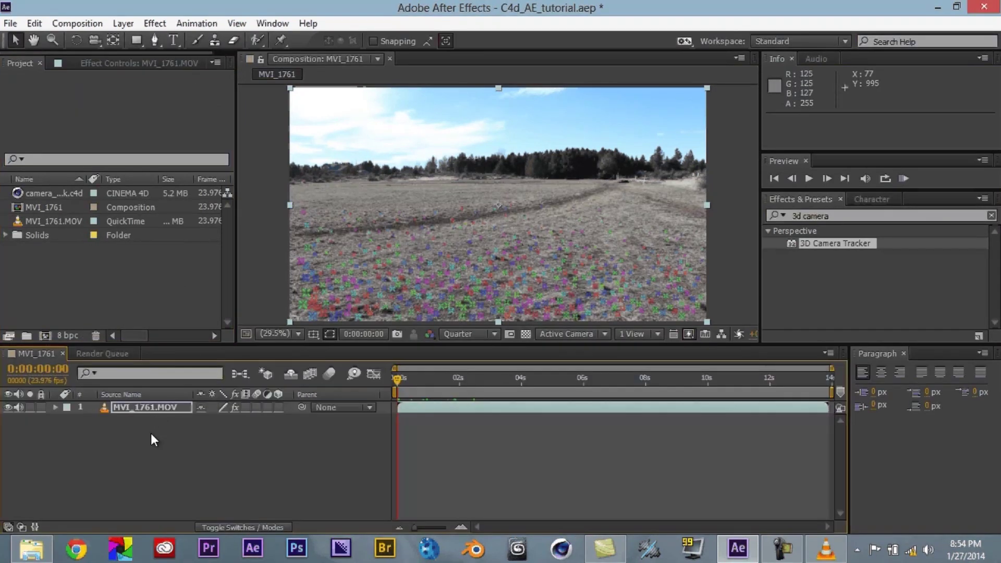
Select the footage layer's 3D Camera Tracker and zoom in to inspect its track points
left_click(145, 415)
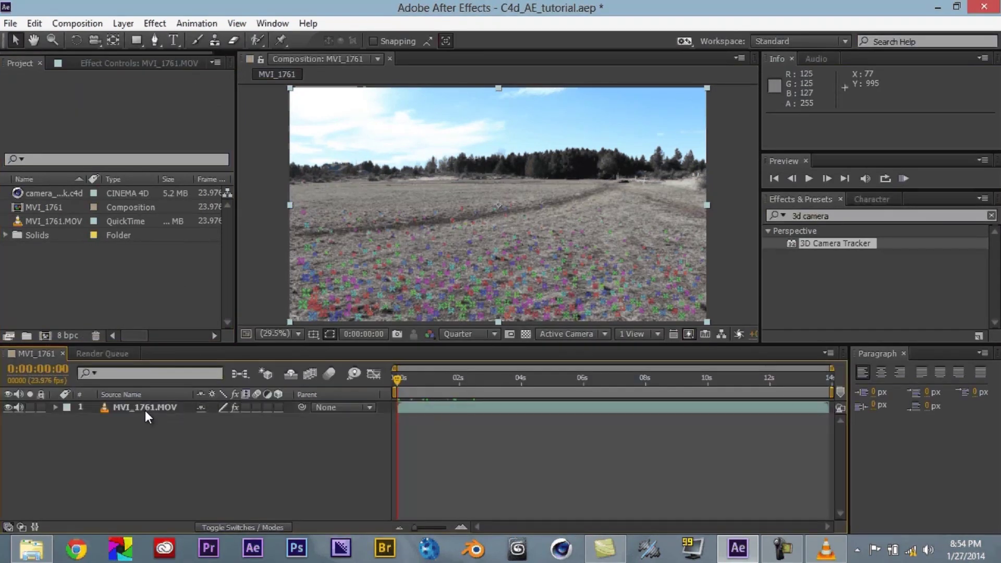
left_click(146, 415)
left_click(138, 63)
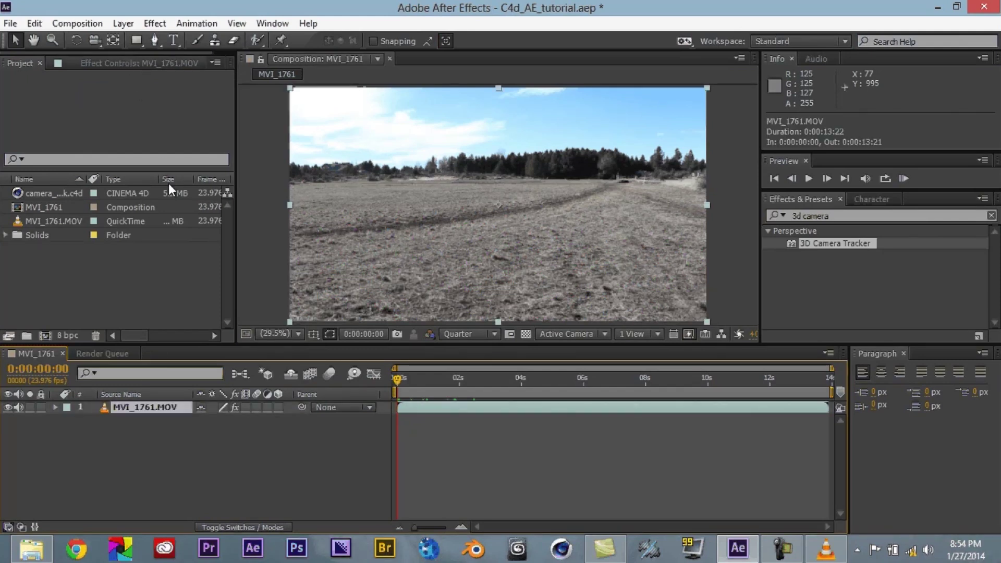
left_click(108, 90)
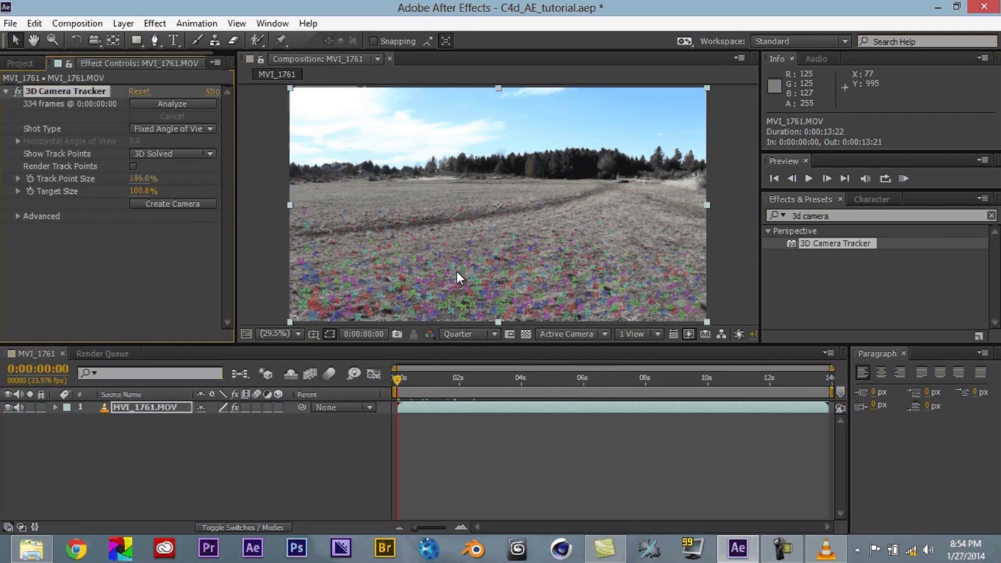
scroll(500, 205, "up", 5)
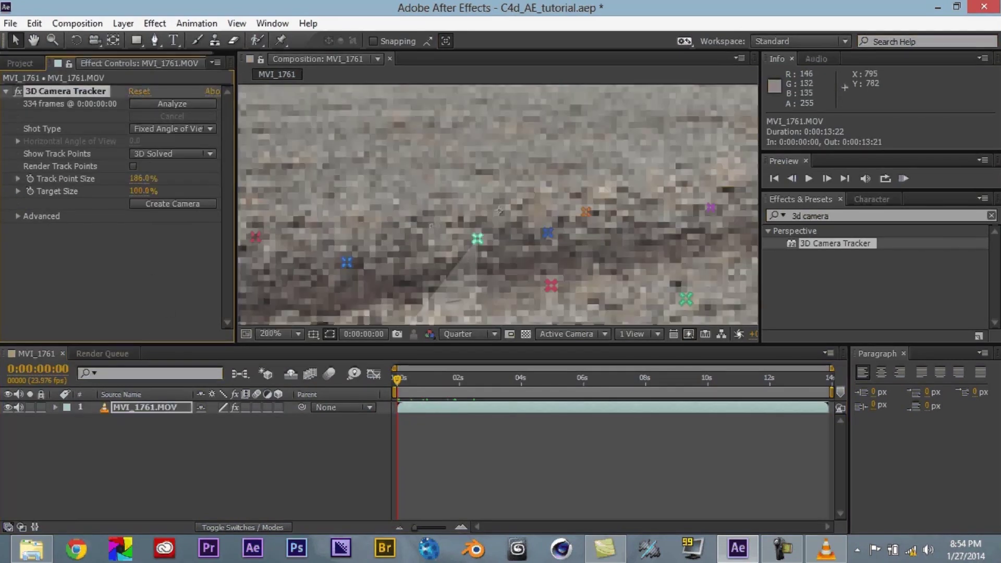
scroll(499, 211, "down", 5)
scroll(431, 241, "up", 3)
left_click_drag(524, 95, 380, 236)
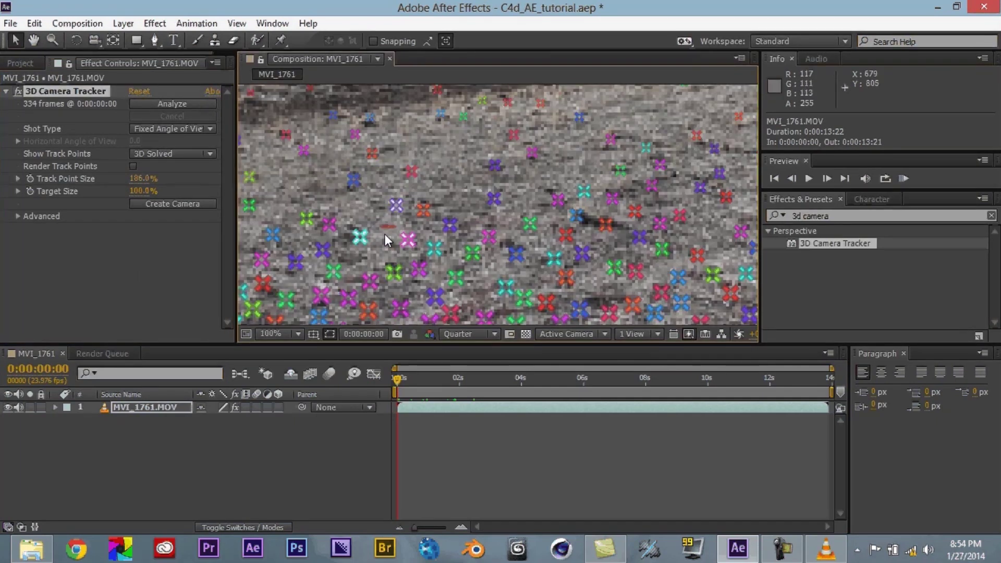
scroll(384, 234, "down", 4)
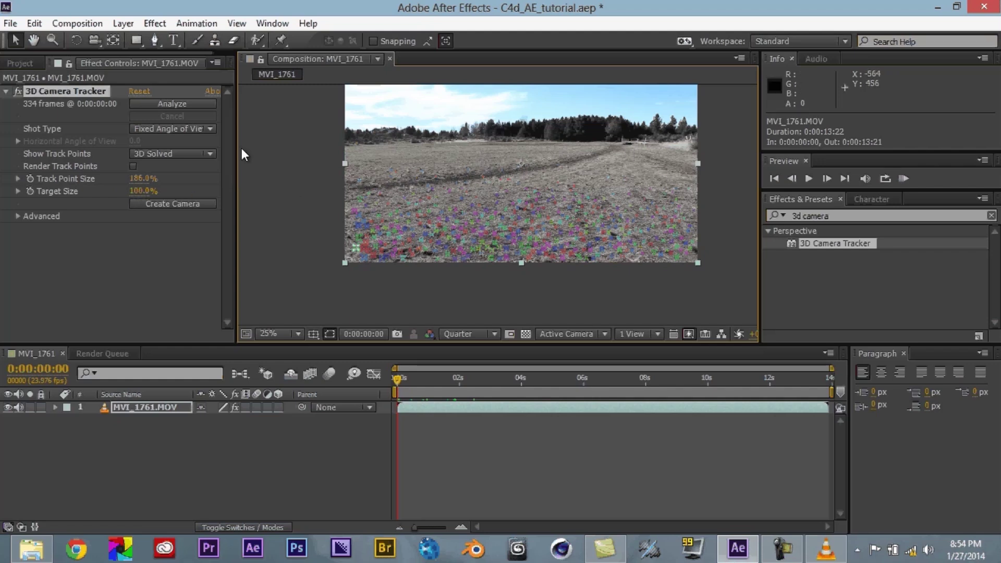
Set the tracker's Track Point Size to 186% and Target Size to 250%
left_click_drag(165, 192, 206, 191)
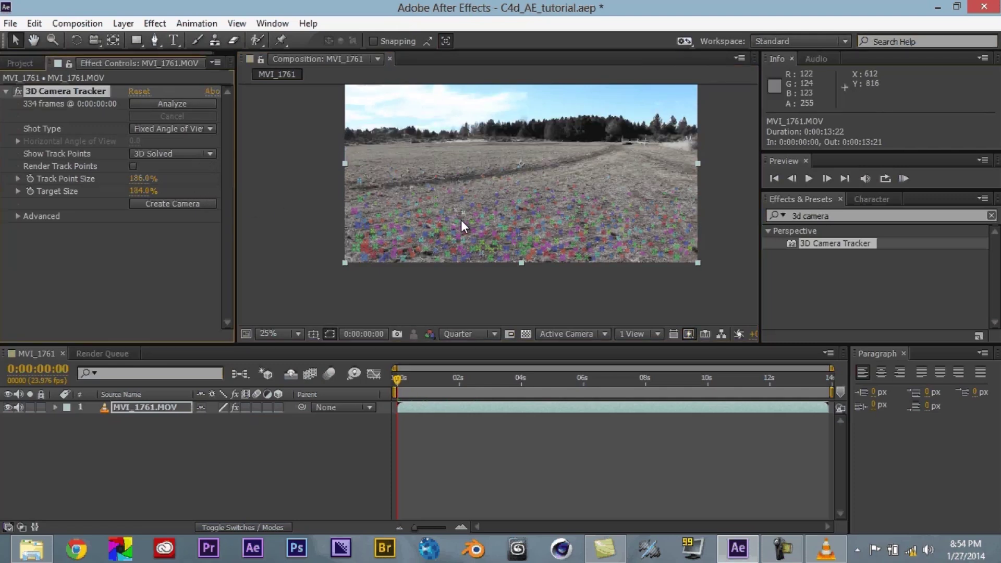
left_click(133, 180)
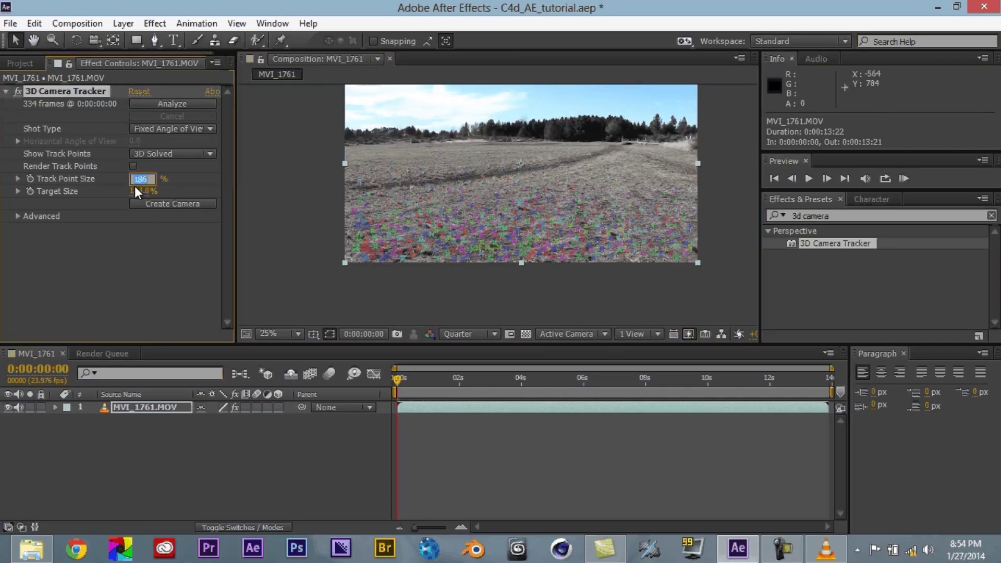
key("Tab")
type("250")
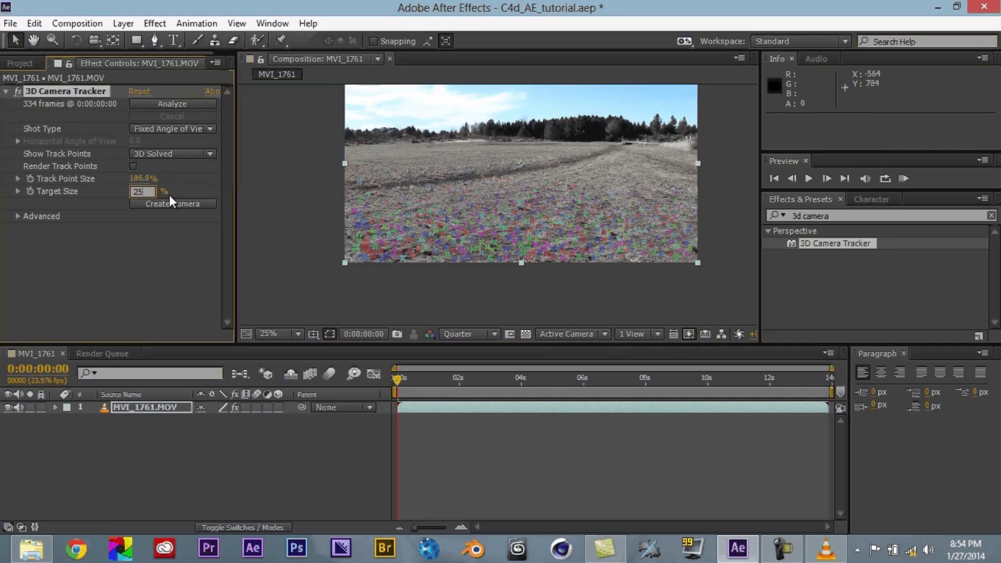
key("Return")
scroll(458, 235, "up", 4)
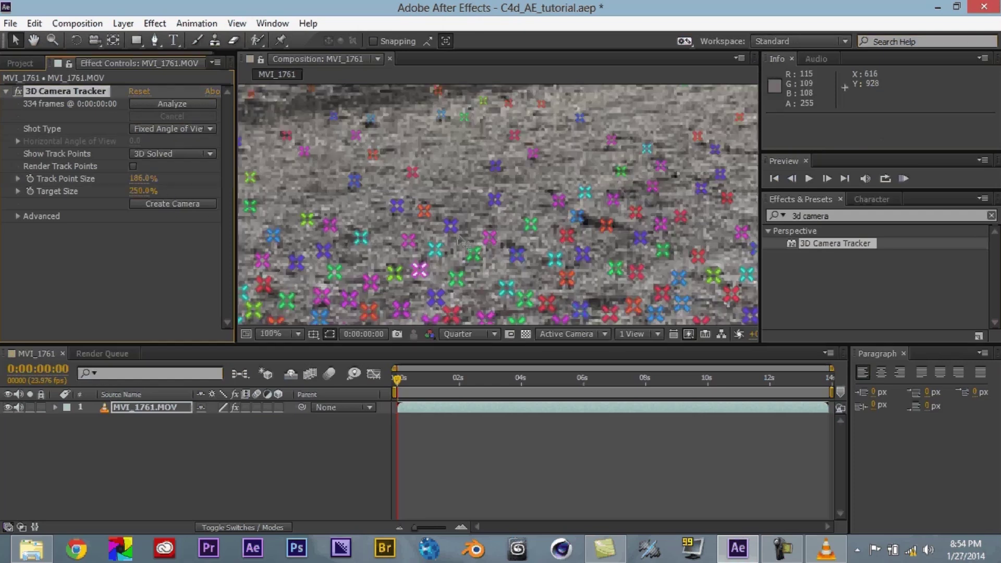
scroll(389, 170, "up", 1)
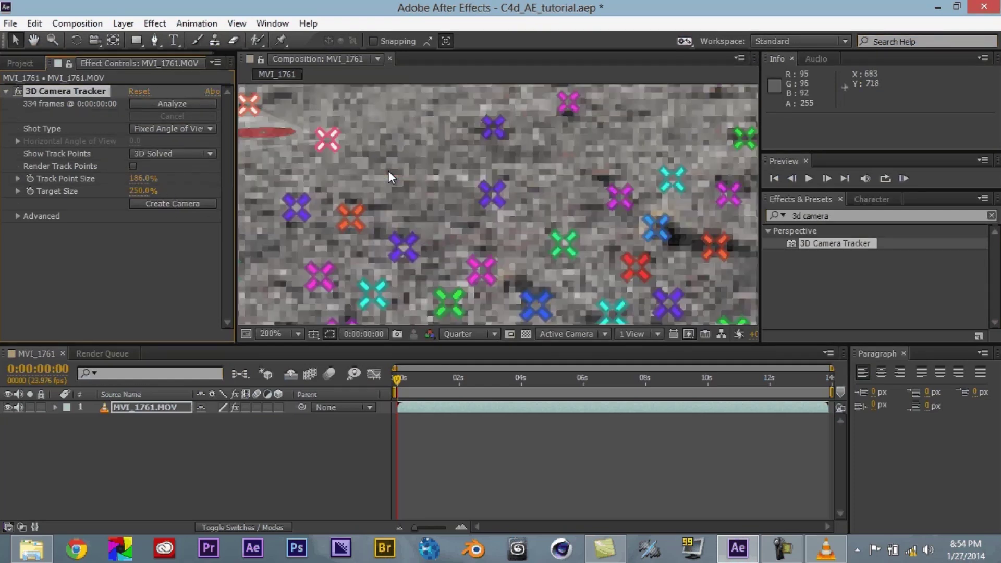
scroll(389, 170, "down", 3)
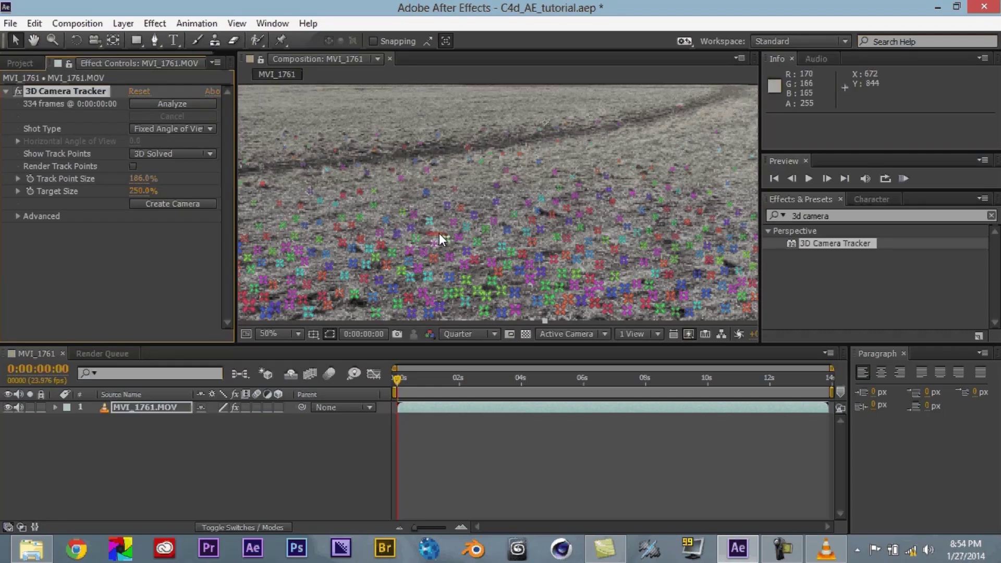
mouse_move(441, 235)
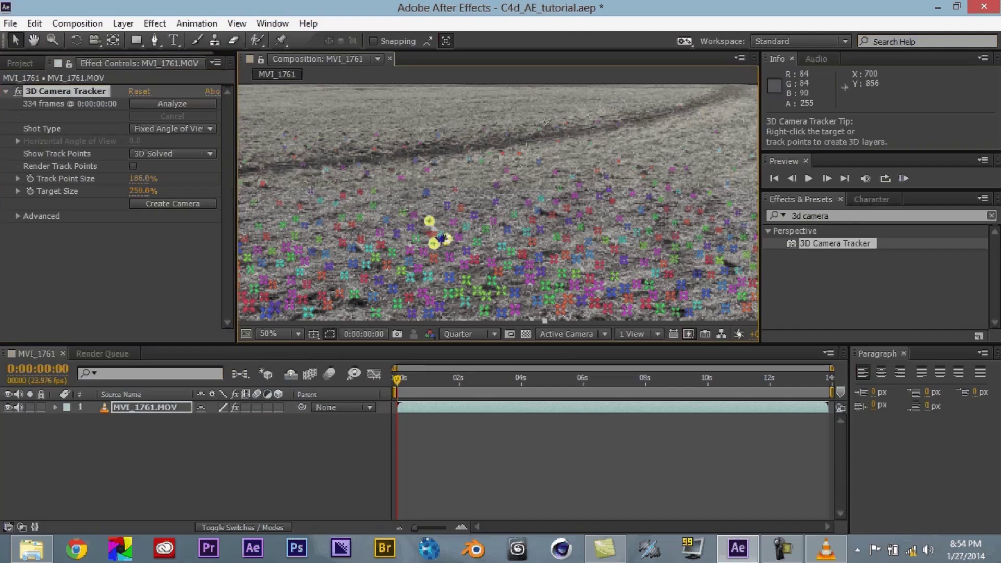
right_click(445, 240)
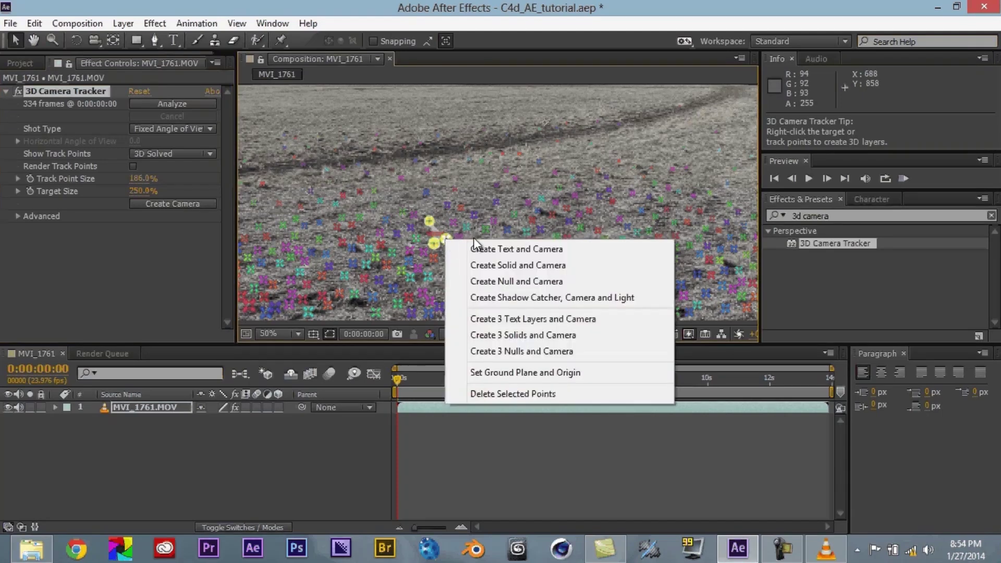
left_click(559, 373)
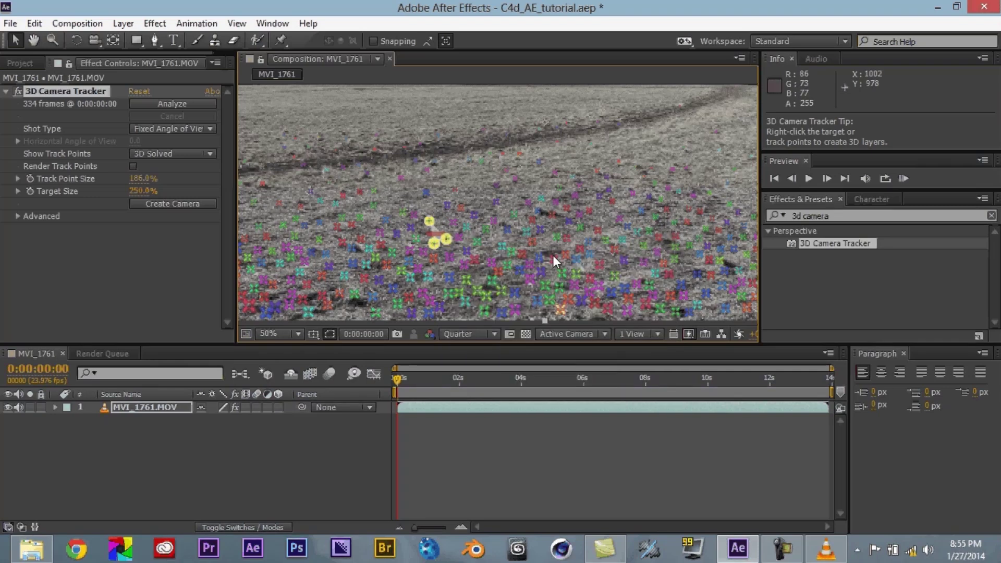
key("comma")
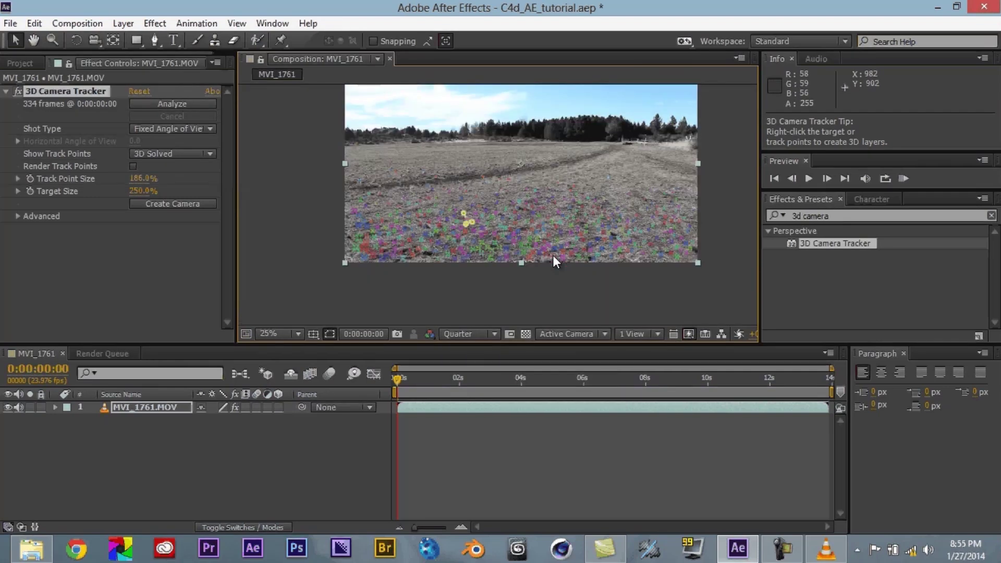
key("period")
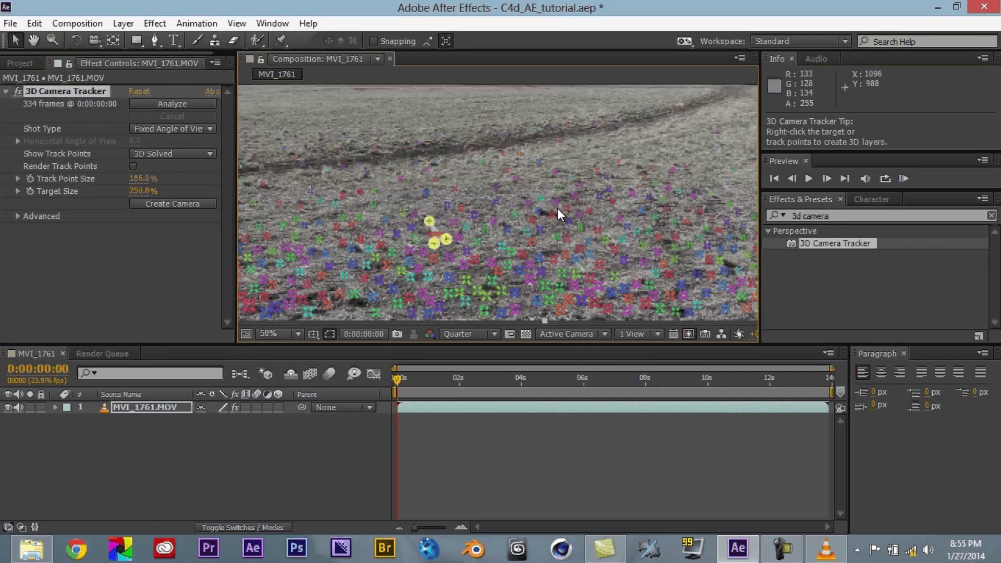
left_click_drag(558, 208, 525, 243)
left_click(157, 283)
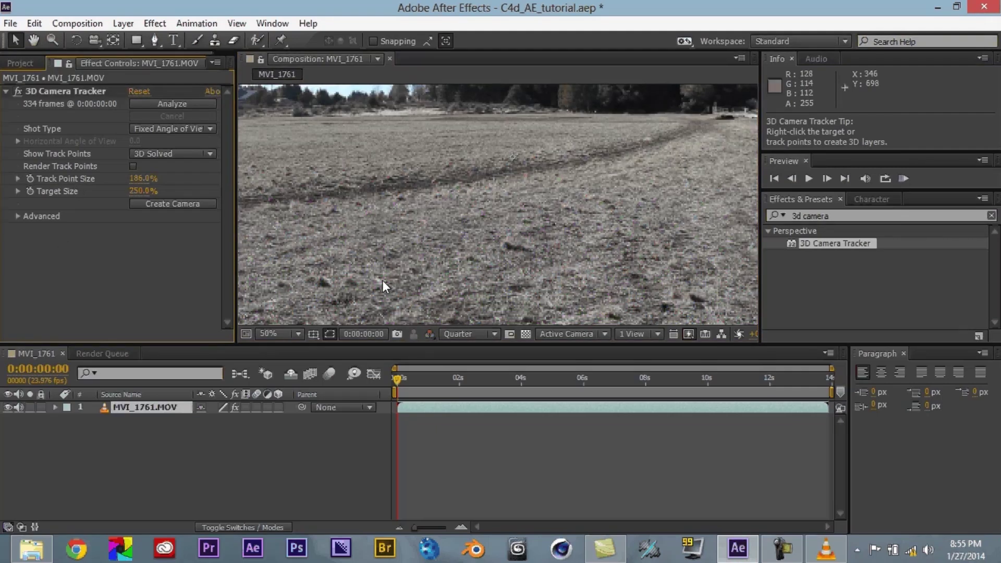
left_click(98, 92)
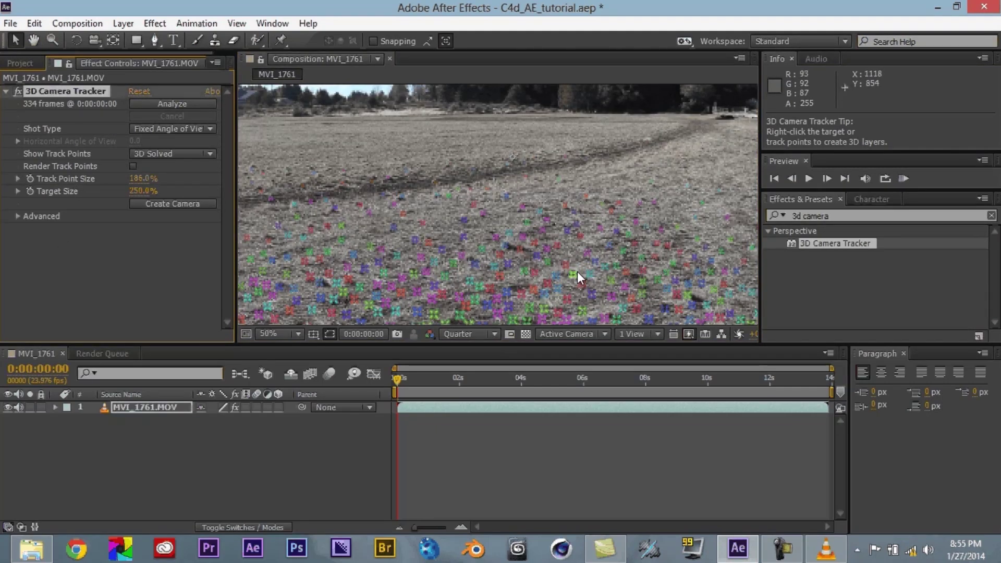
left_click_drag(553, 226, 586, 227)
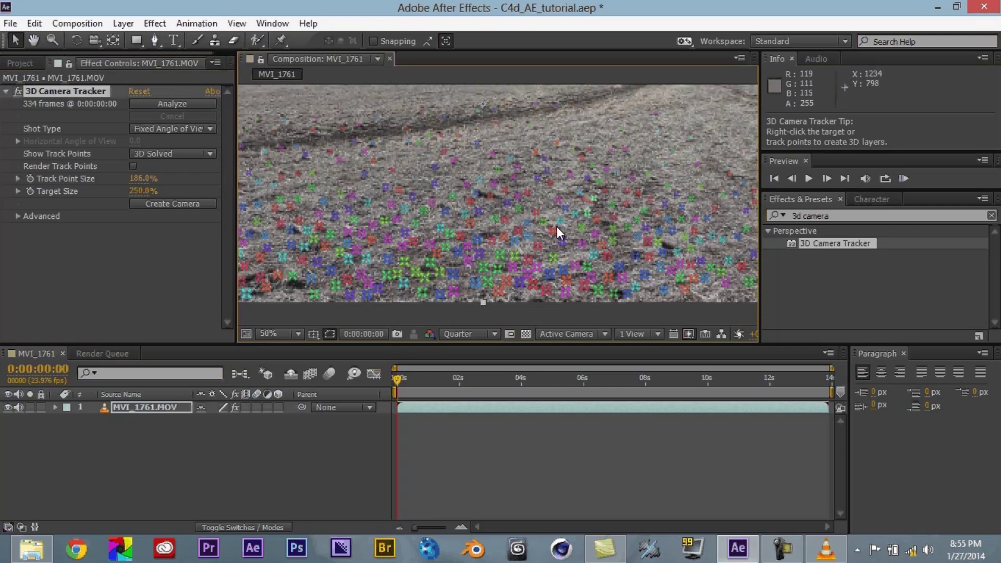
scroll(568, 227, "up", 2)
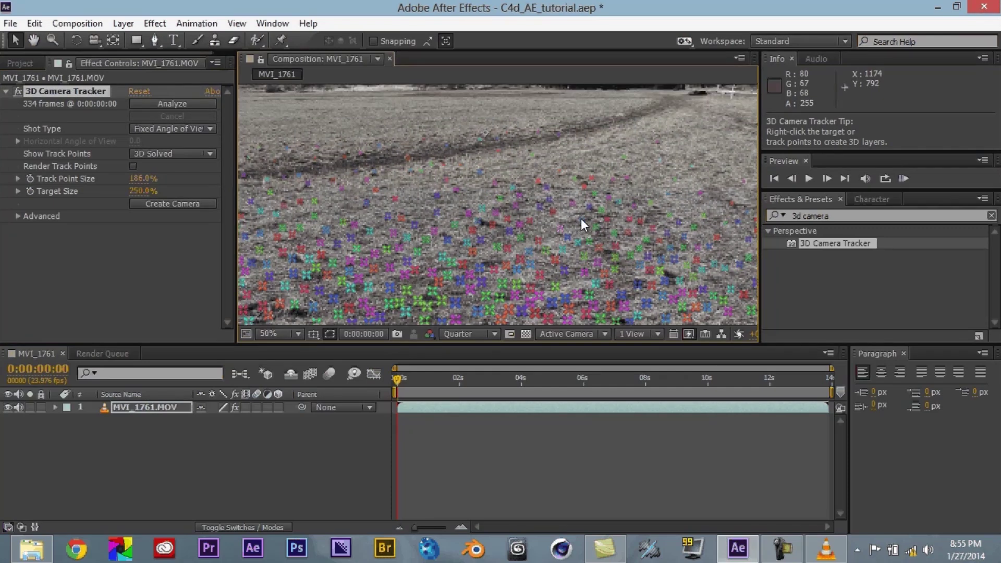
Create a Track Null and 3D Tracker Camera from the solved track points
right_click(554, 237)
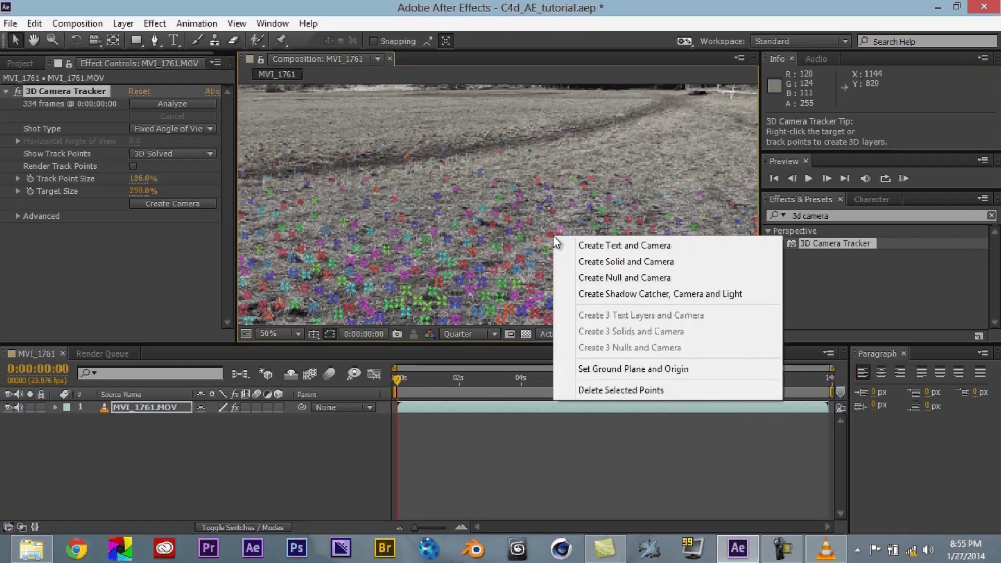
left_click(669, 277)
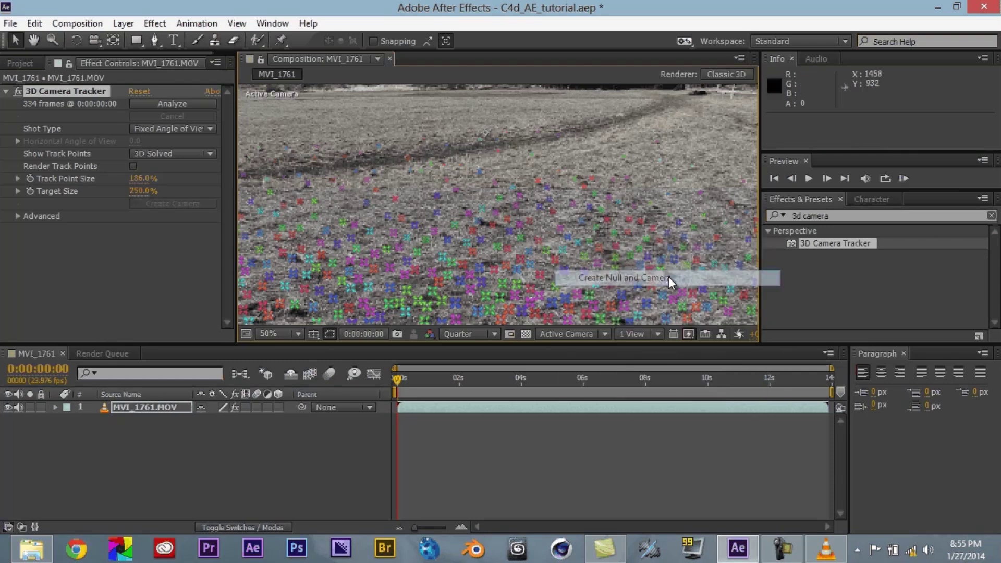
left_click(130, 420)
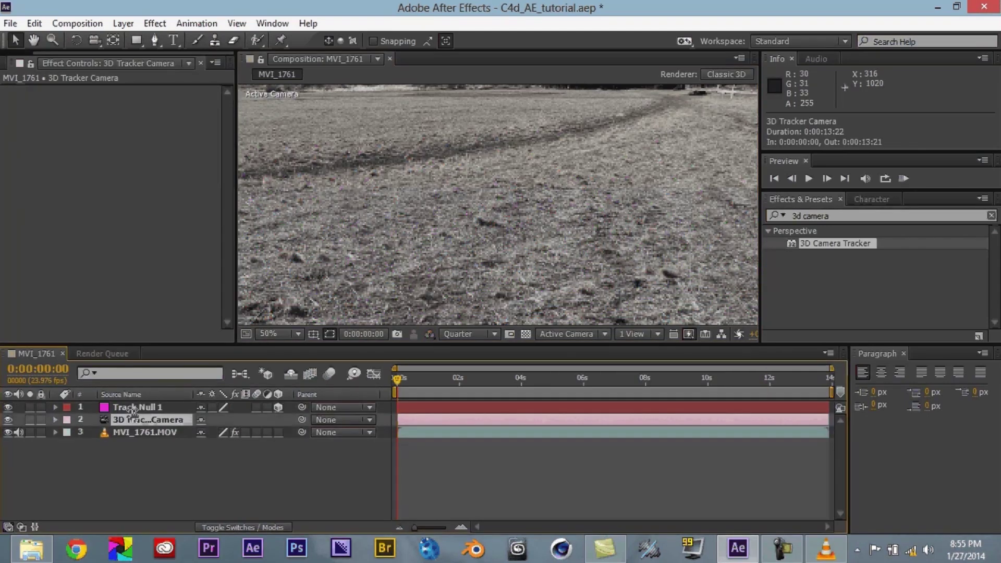
Fit the viewer to the frame, scrub to check the camera track, then return to frame one
left_click(298, 334)
left_click(307, 85)
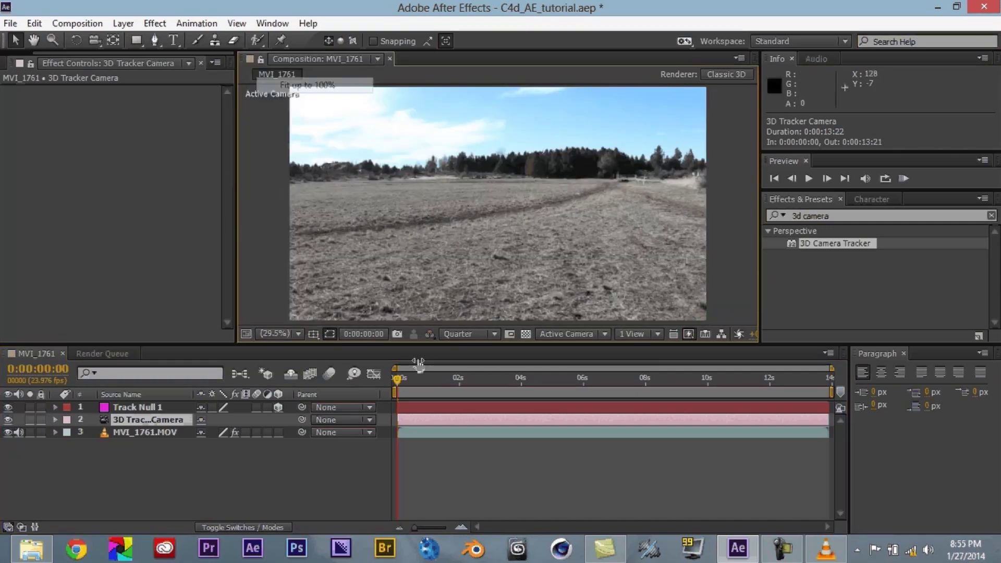
left_click_drag(398, 379, 454, 380)
left_click(536, 387)
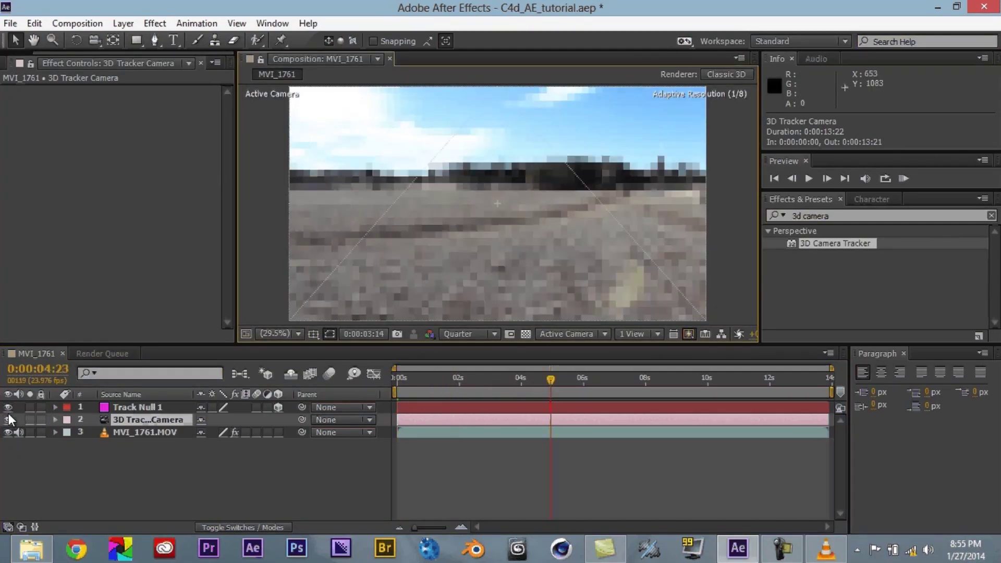
left_click(137, 408)
key("Home")
left_click(219, 471)
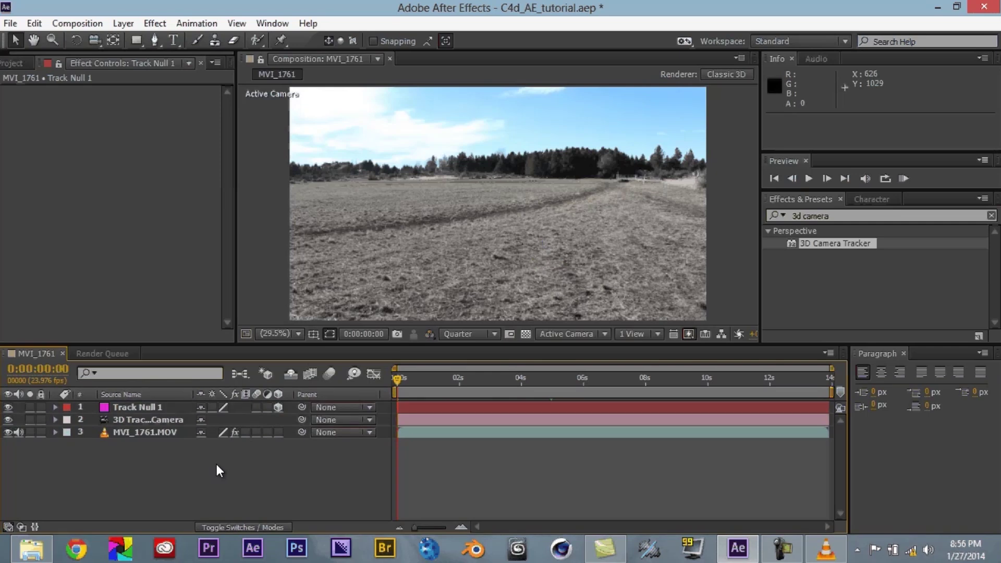
left_click(17, 62)
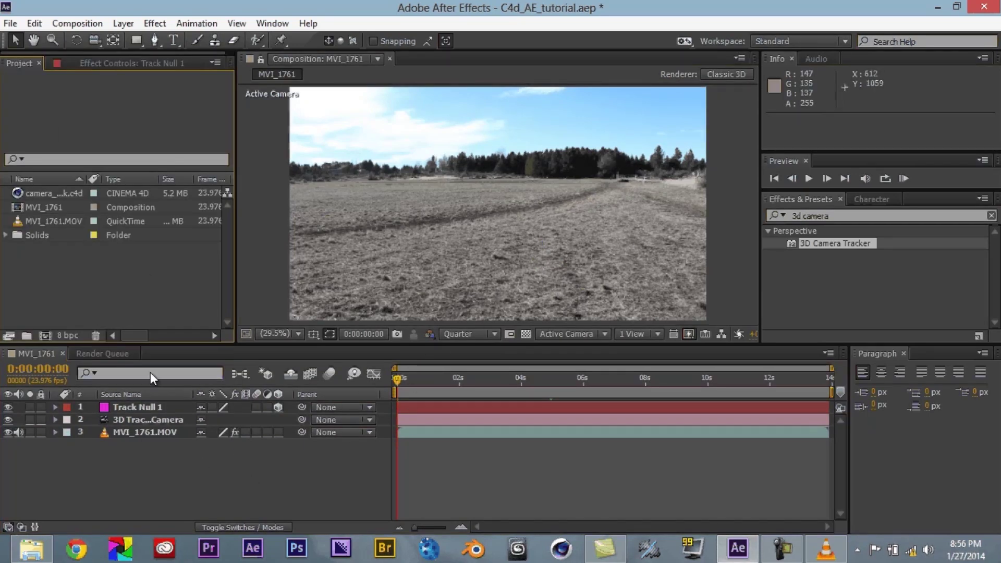
Export comp MVI_1761 with the MAXON CINEMA 4D Exporter as camerea_track.c4d in the Tutorial folder
left_click(10, 24)
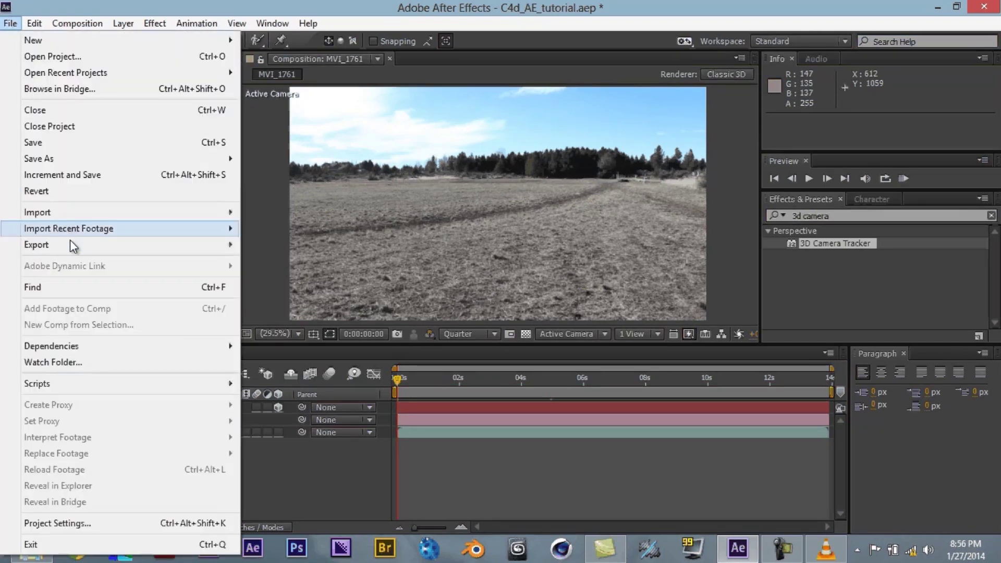
mouse_move(73, 246)
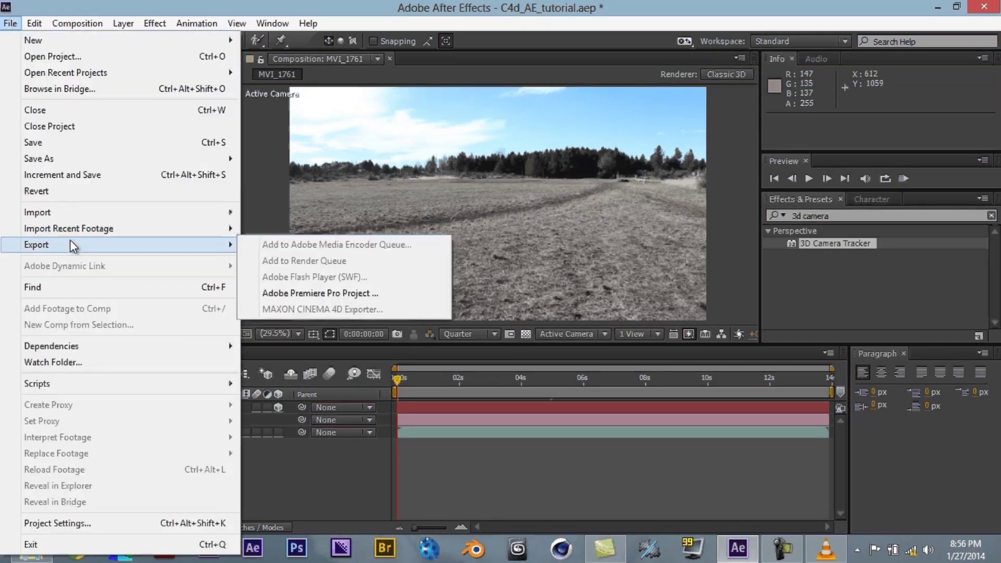
left_click(288, 480)
left_click(11, 23)
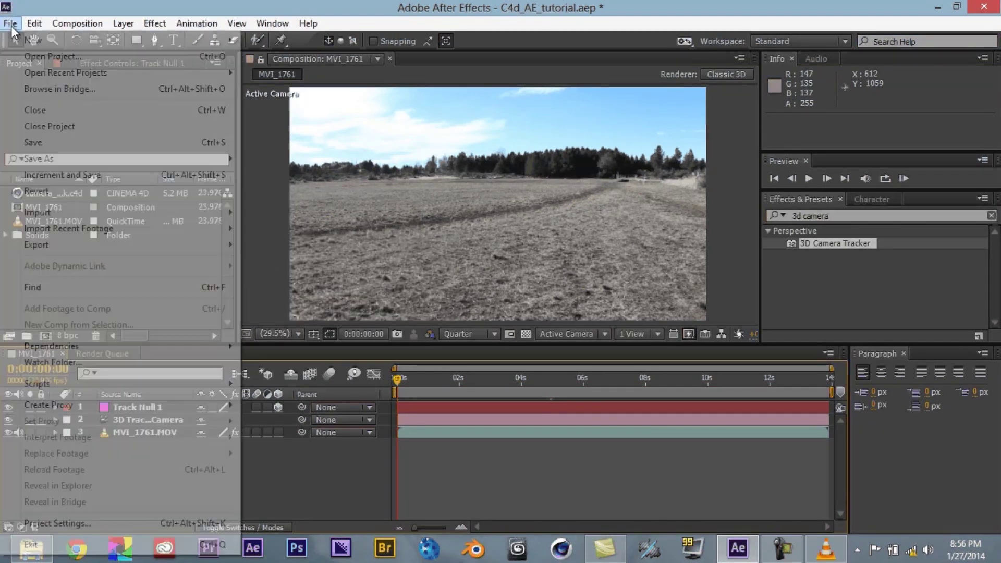
mouse_move(77, 249)
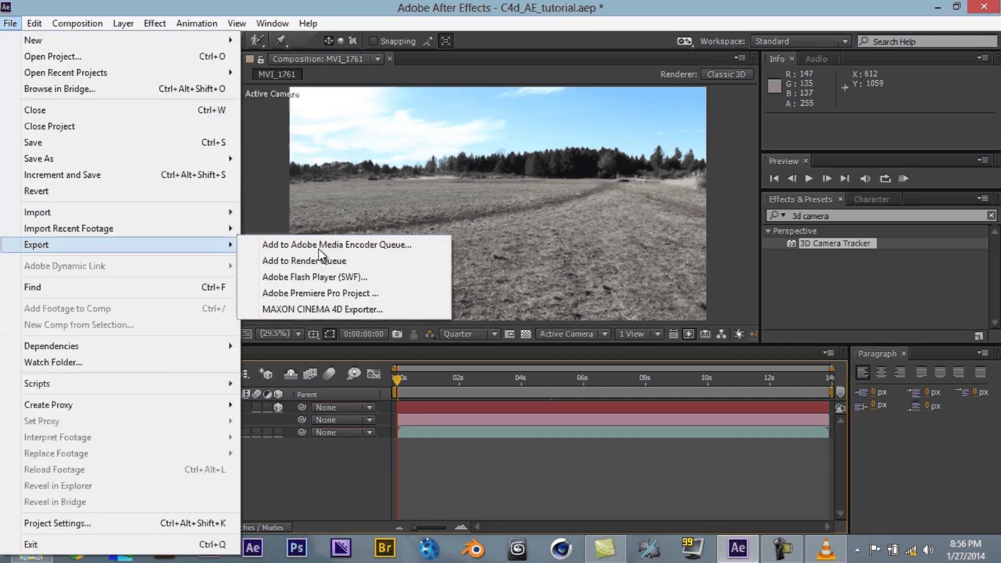
left_click(375, 309)
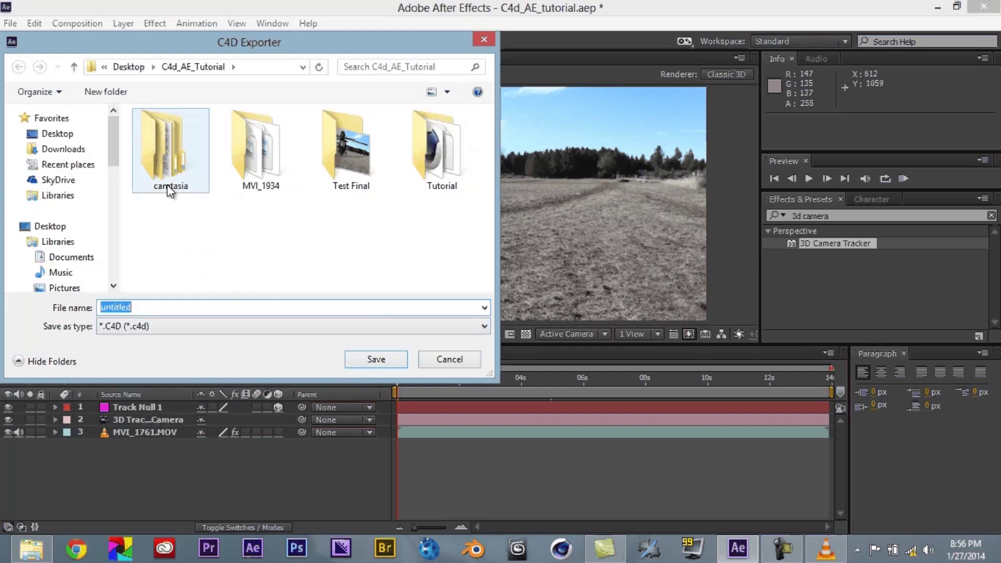
double_click(460, 155)
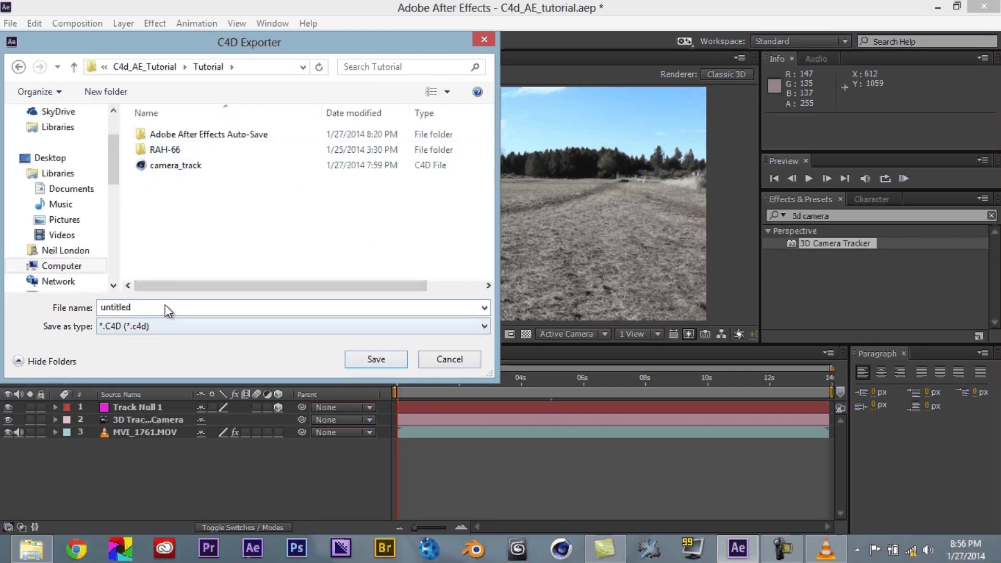
left_click(452, 304)
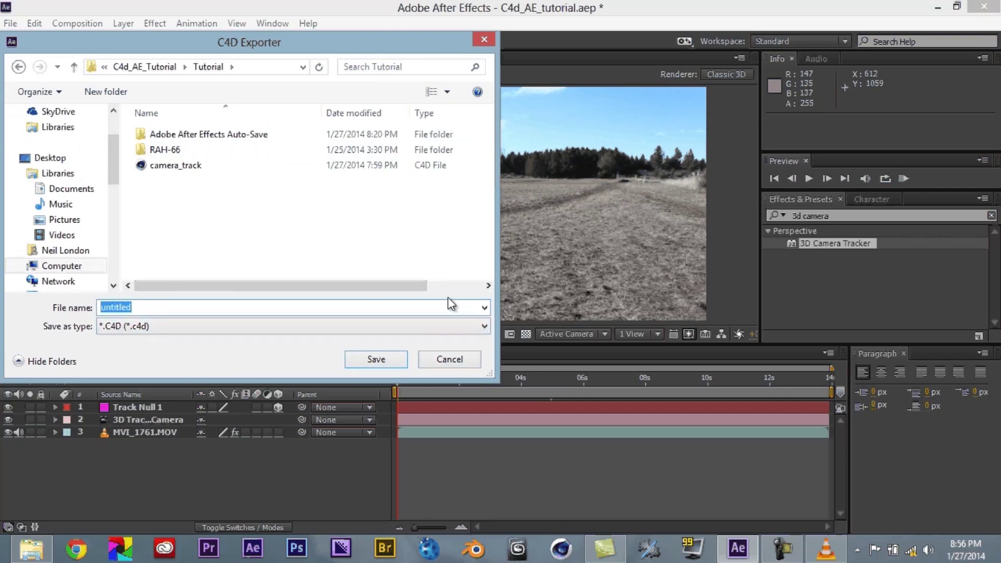
type("camerea_track")
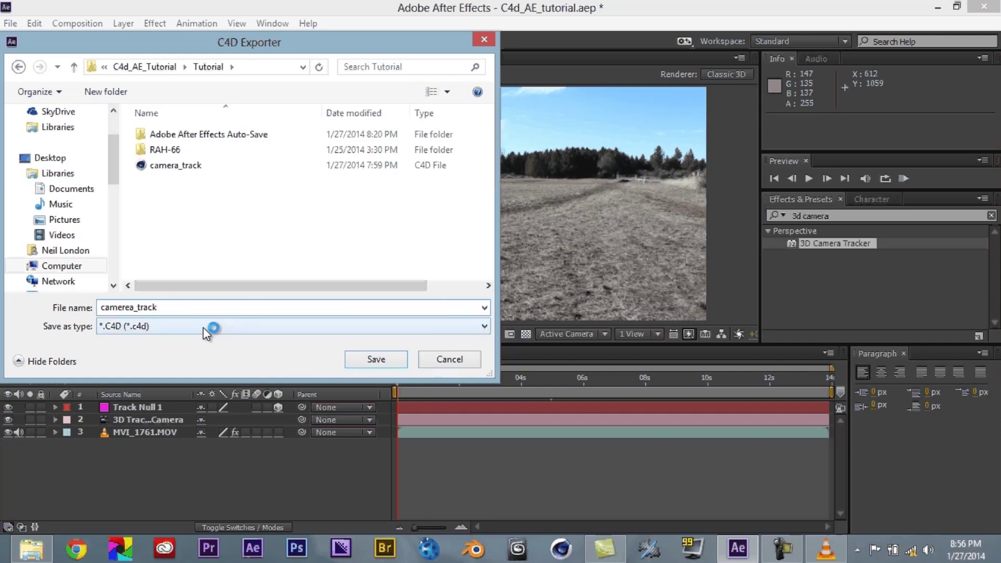
left_click(390, 359)
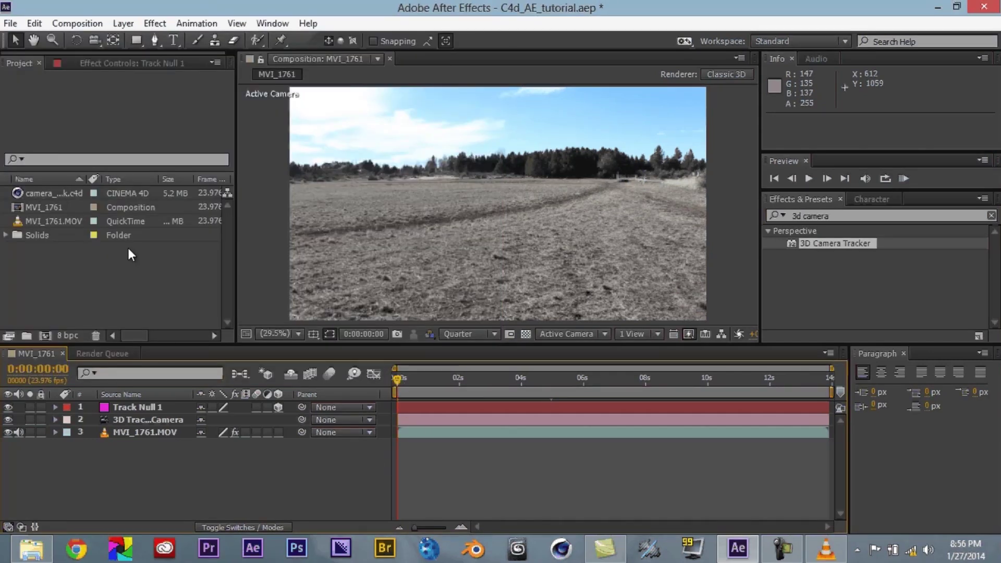
Delete the old Cinema 4D item and import camerea_track.c4d into the project
left_click(193, 258)
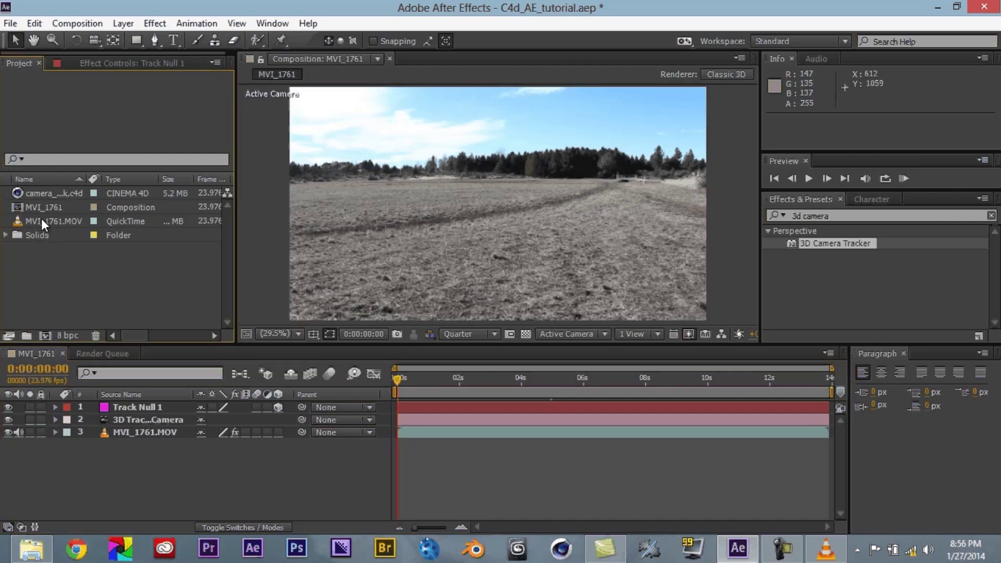
key("Delete")
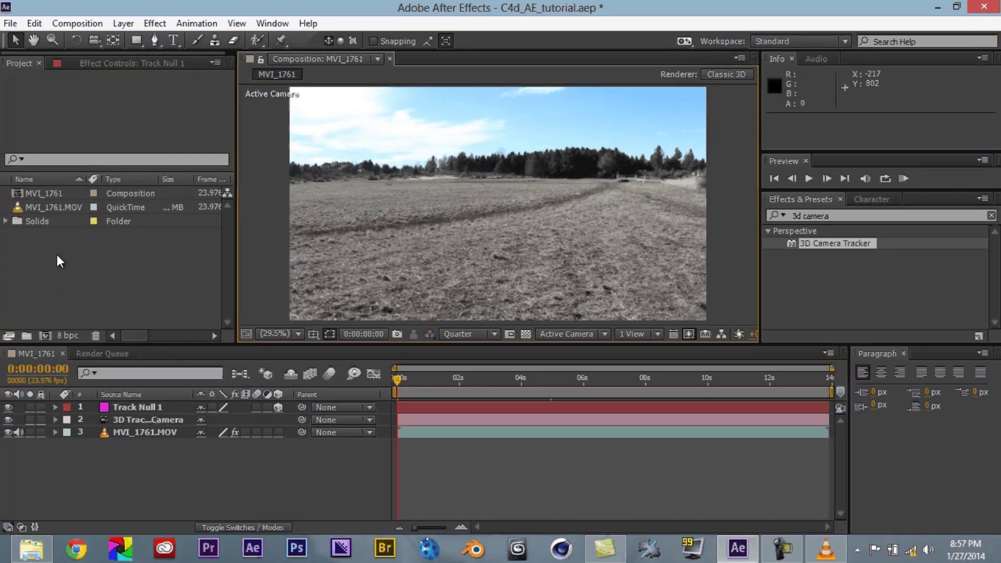
left_click(39, 293)
key("ctrl+i")
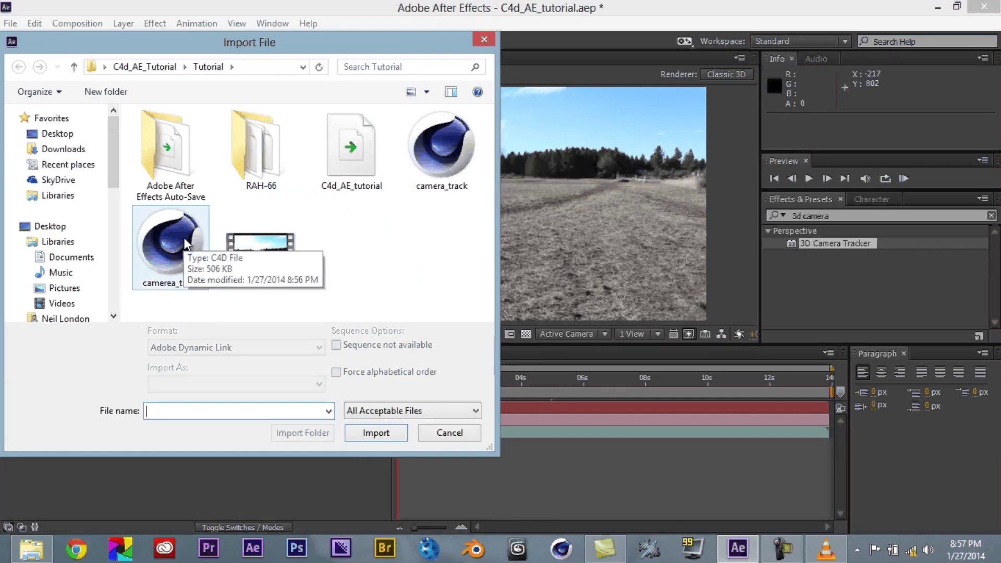
left_click(171, 266)
left_click(386, 439)
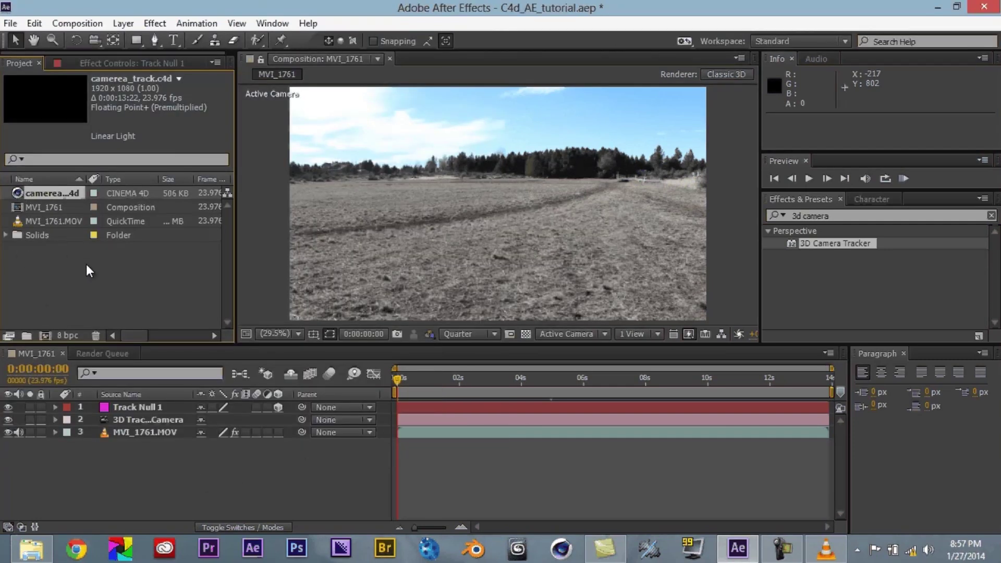
Select camerea_track.c4d to check its details as a 1920x1080 CINEMA 4D item
left_click(30, 217)
left_click(30, 196)
left_click(103, 287)
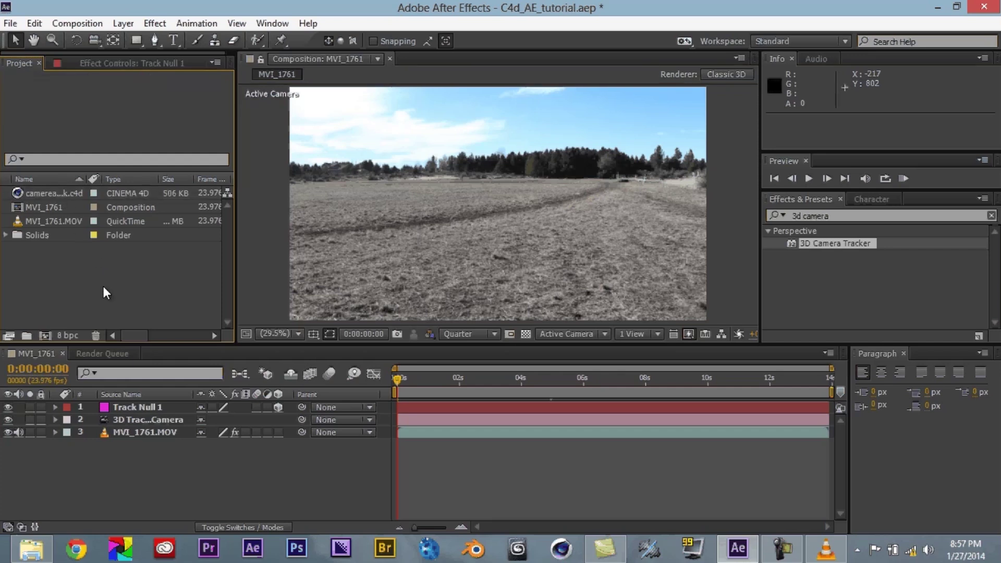
left_click(70, 193)
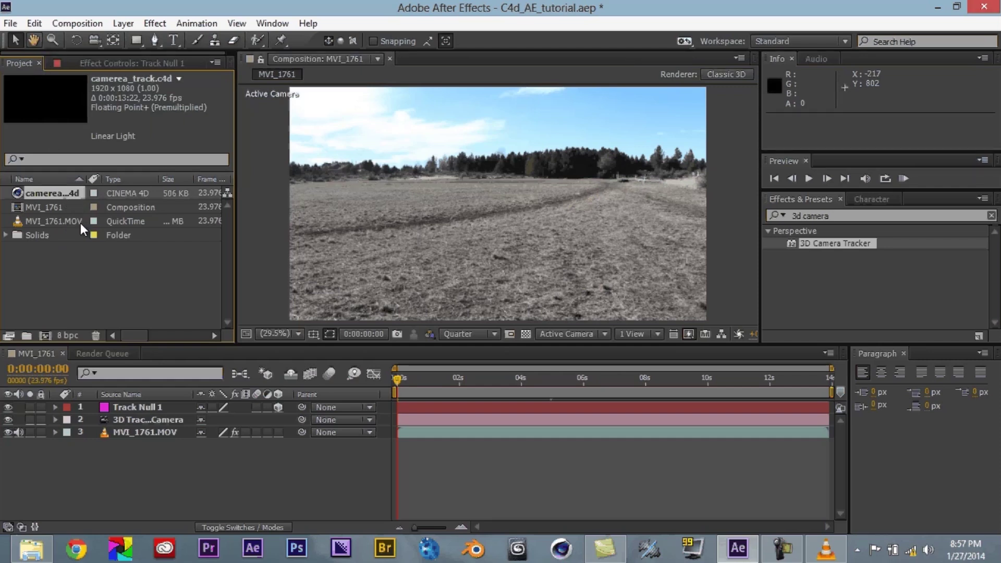
left_click(92, 260)
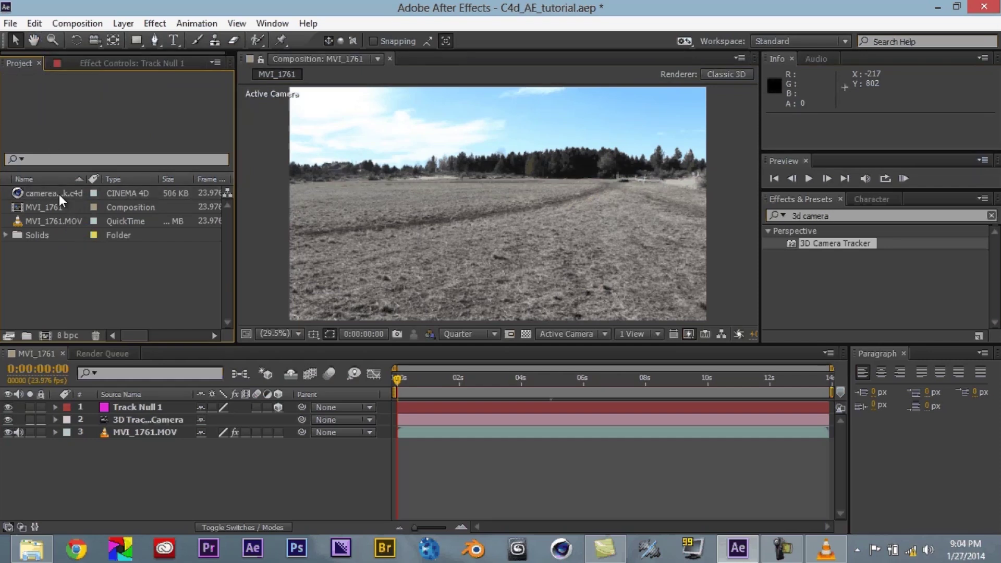
left_click(58, 194)
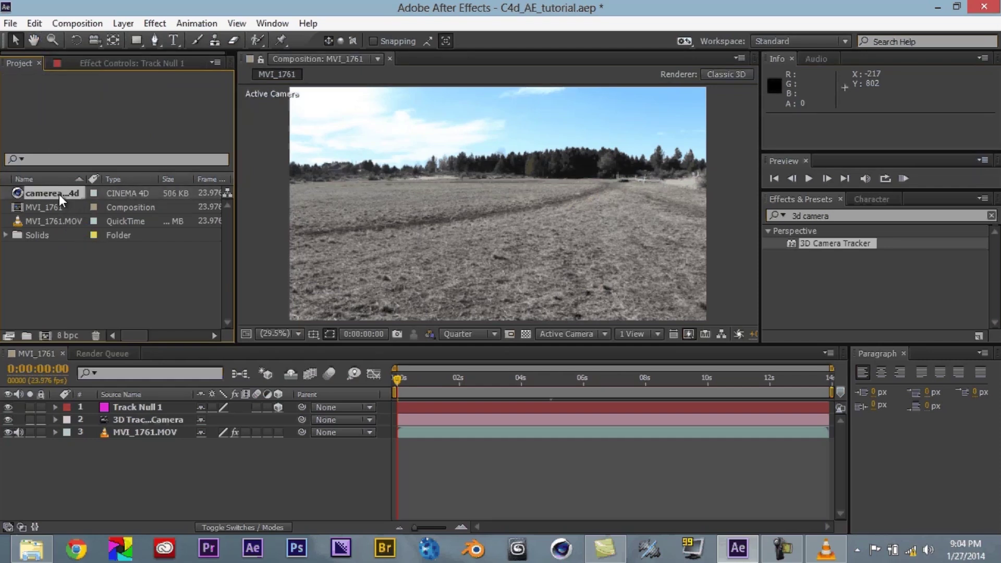
Use Edit Original on the Cinema 4D layer to open camerea_track.c4d in Cinema 4D
left_click(41, 21)
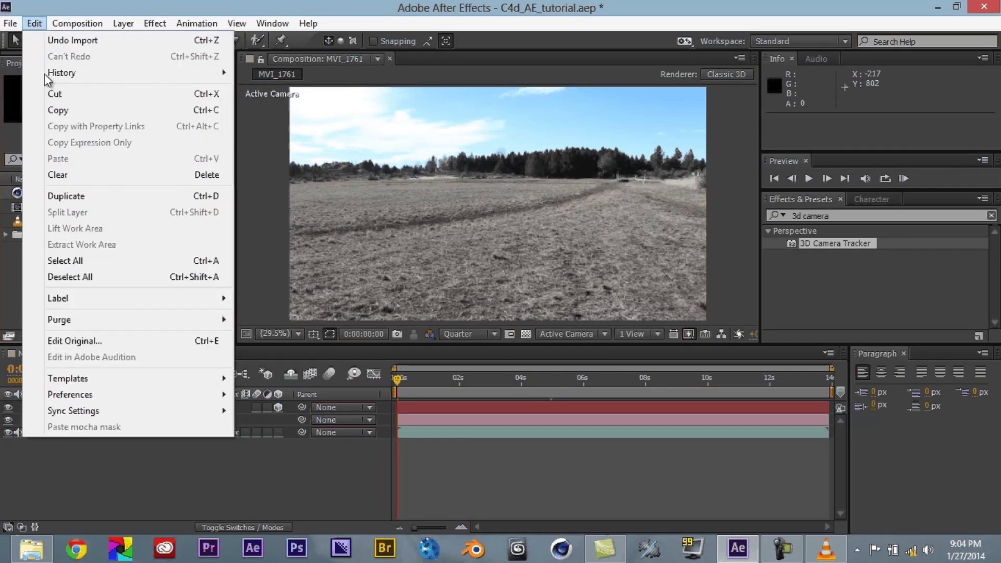
left_click(77, 342)
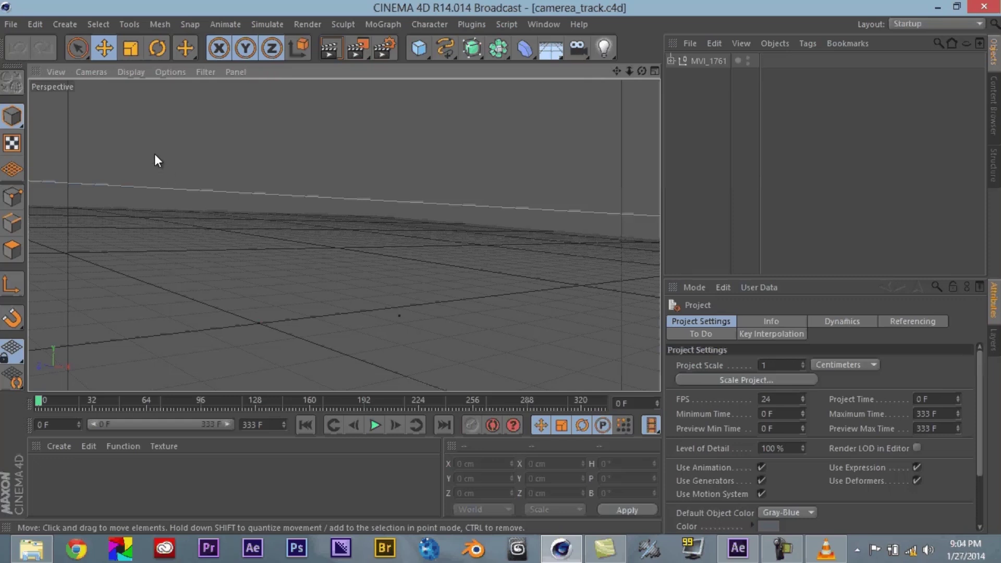
left_click(34, 24)
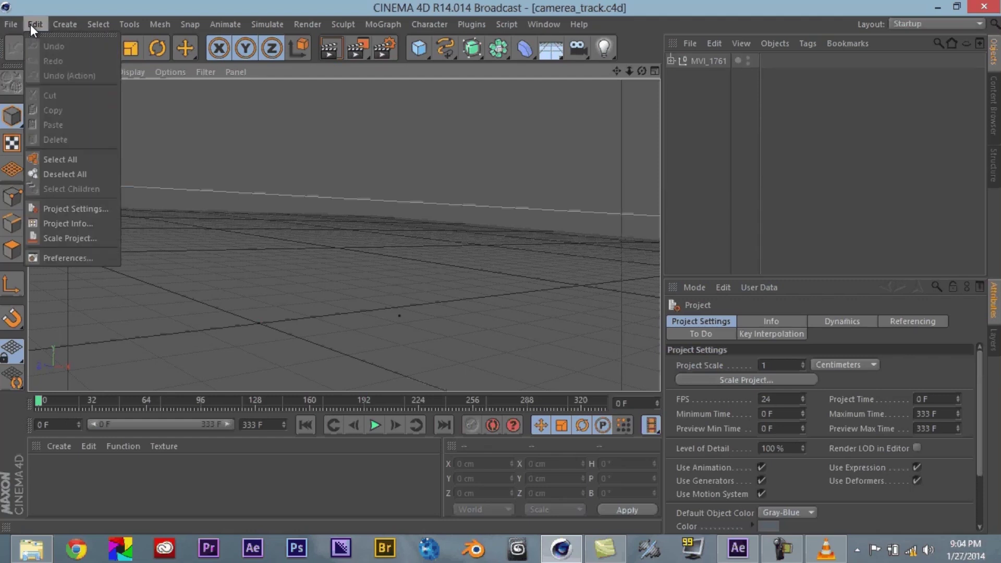
Scale the project with Current Scale 0.5 Meters and Target Scale 0.5 Meters
left_click(70, 239)
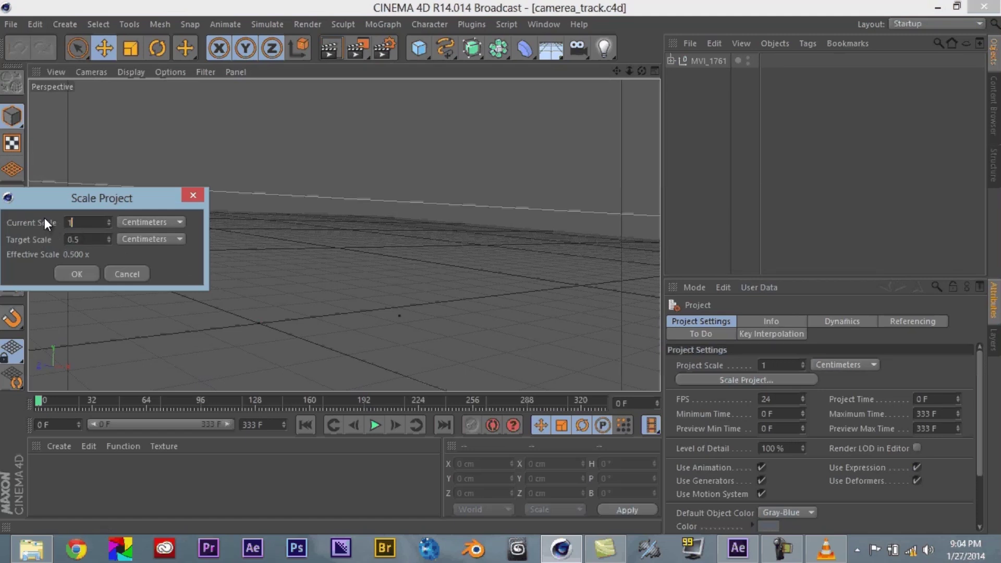
type(".5")
left_click(179, 218)
left_click(160, 251)
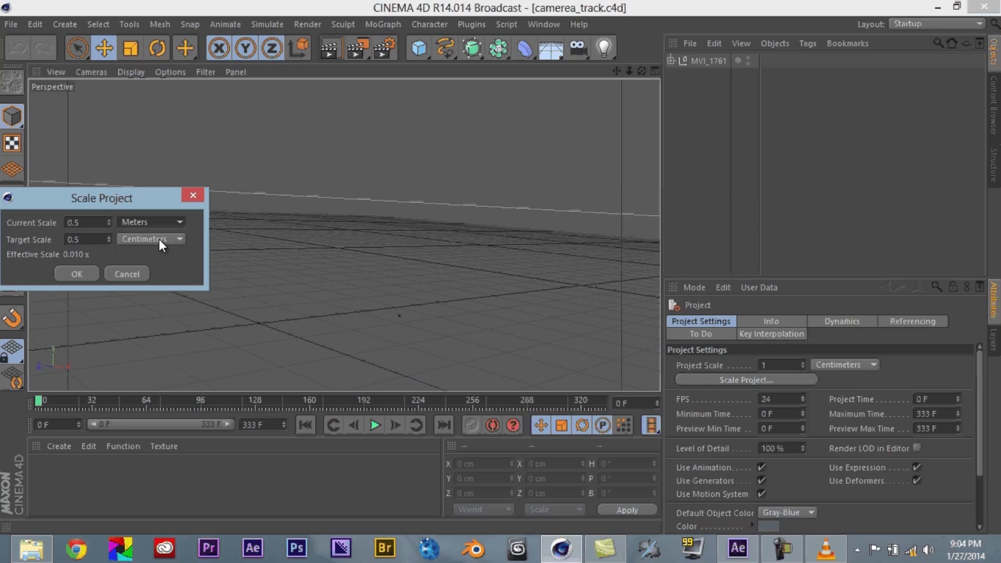
left_click(159, 239)
left_click(163, 270)
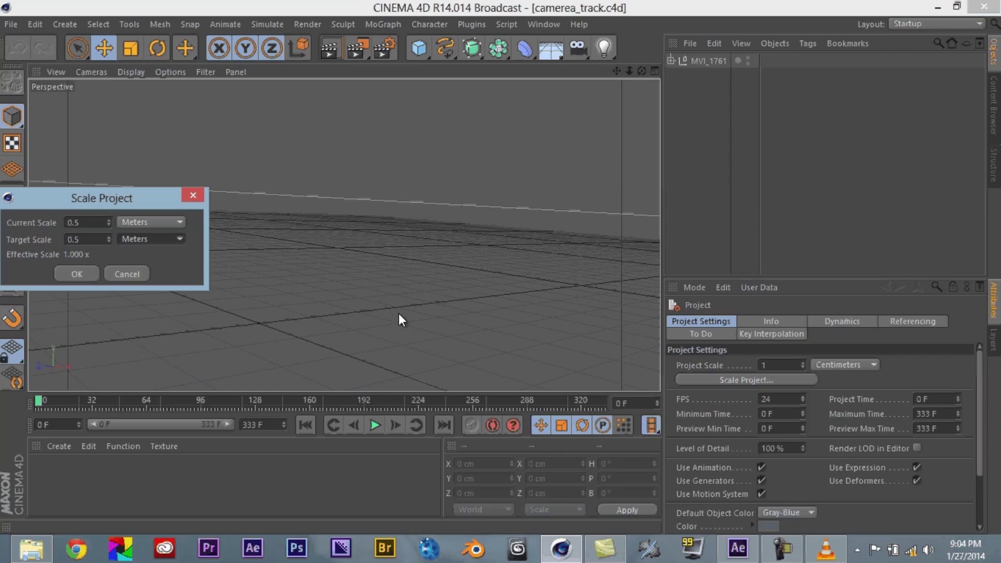
left_click(77, 272)
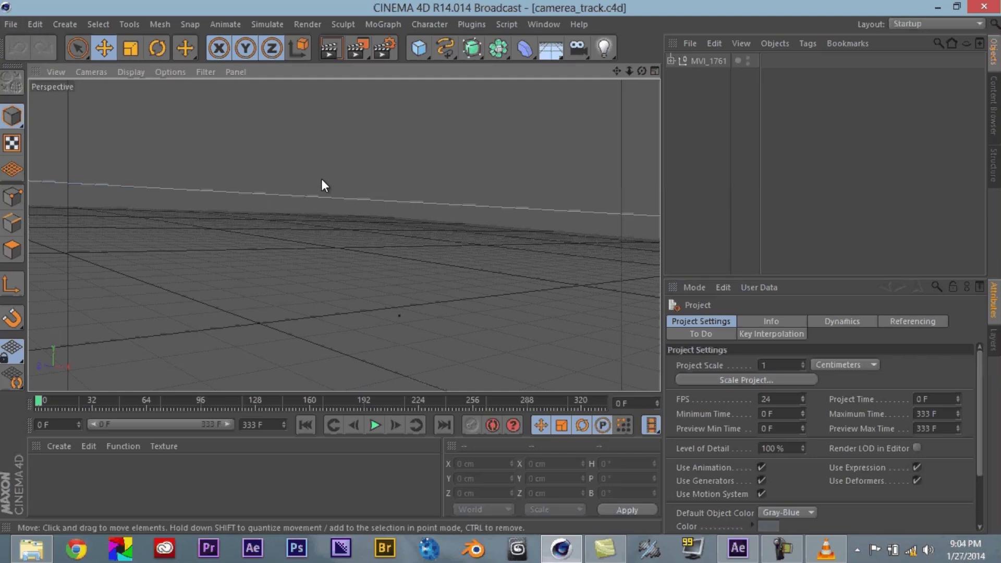
left_click(9, 22)
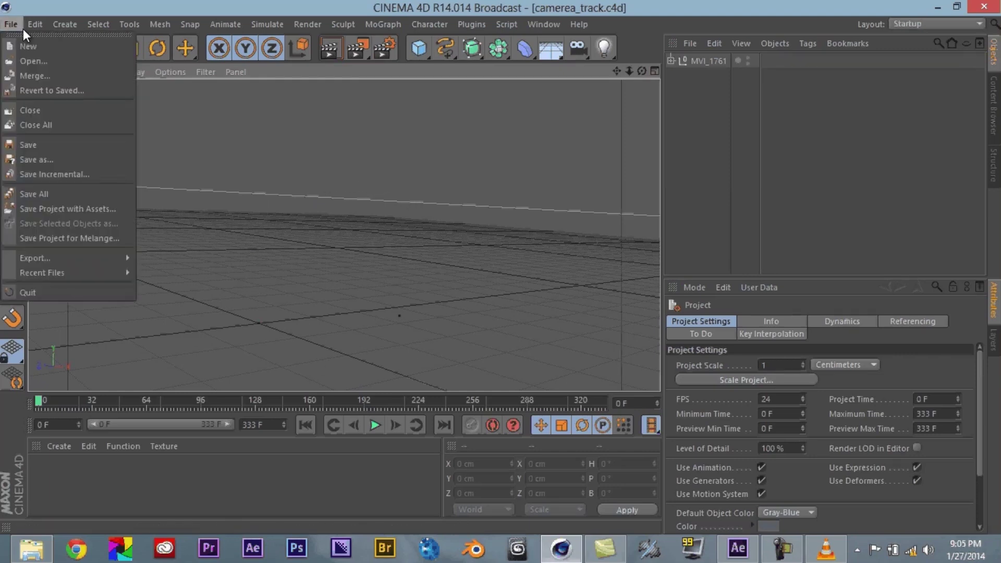
Merge the lamp-post-ready model into the scene with a 3D Studio import scale of 5 Meters
key("Right")
key("Left")
left_click(25, 74)
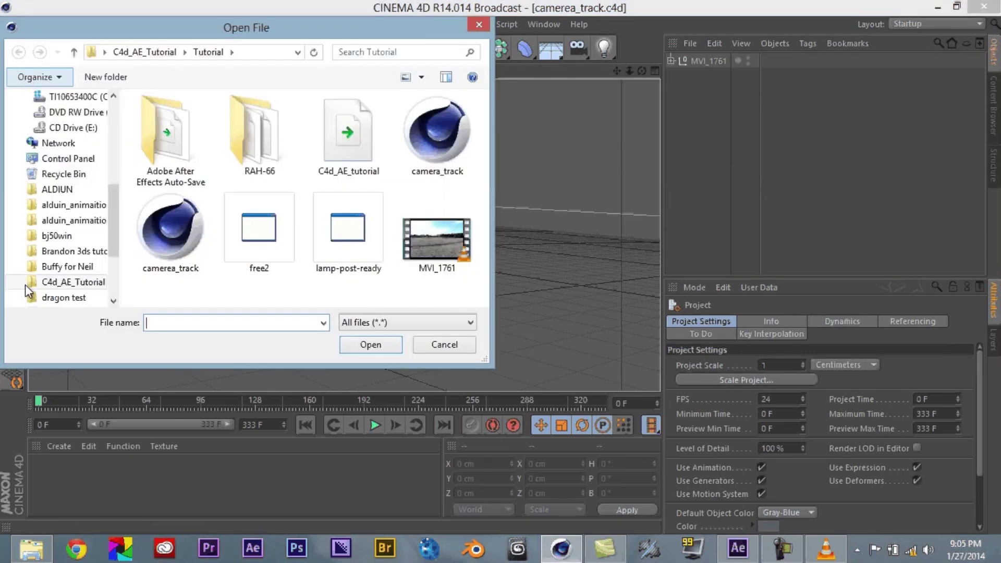
left_click(350, 235)
left_click(371, 346)
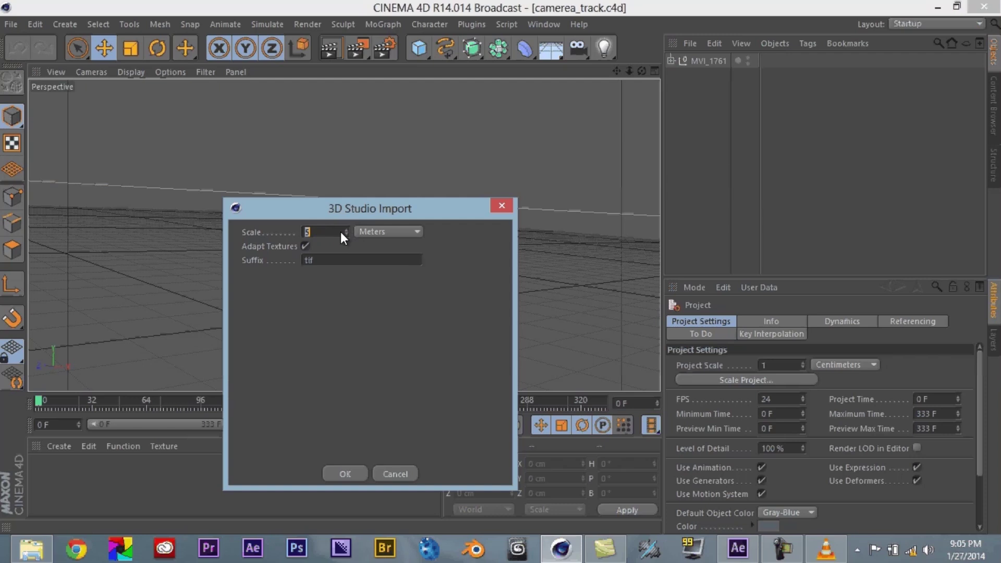
left_click(352, 470)
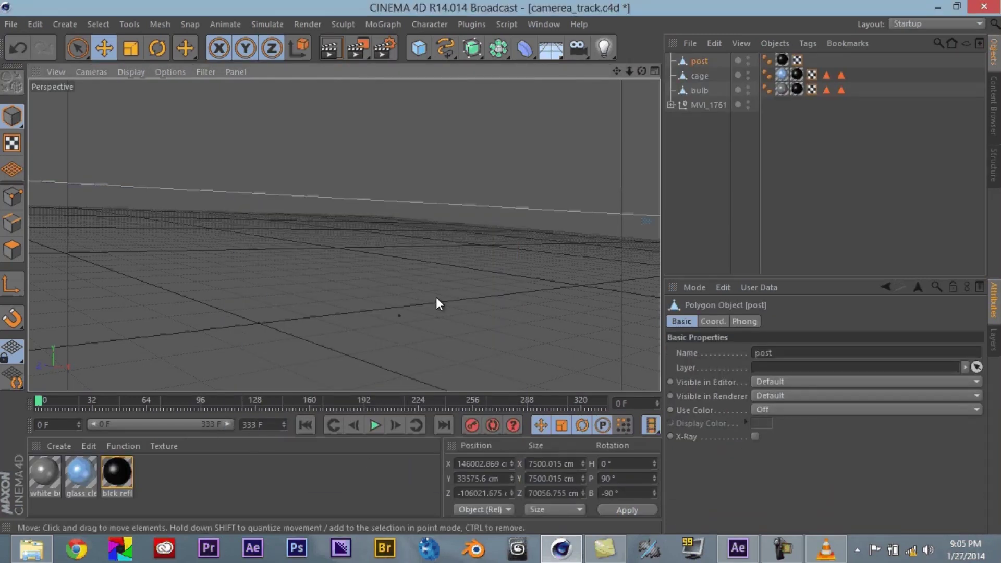
Group the lamp's post, cage and bulb objects under a Null
left_click_drag(436, 297, 512, 275, "alt")
key("h")
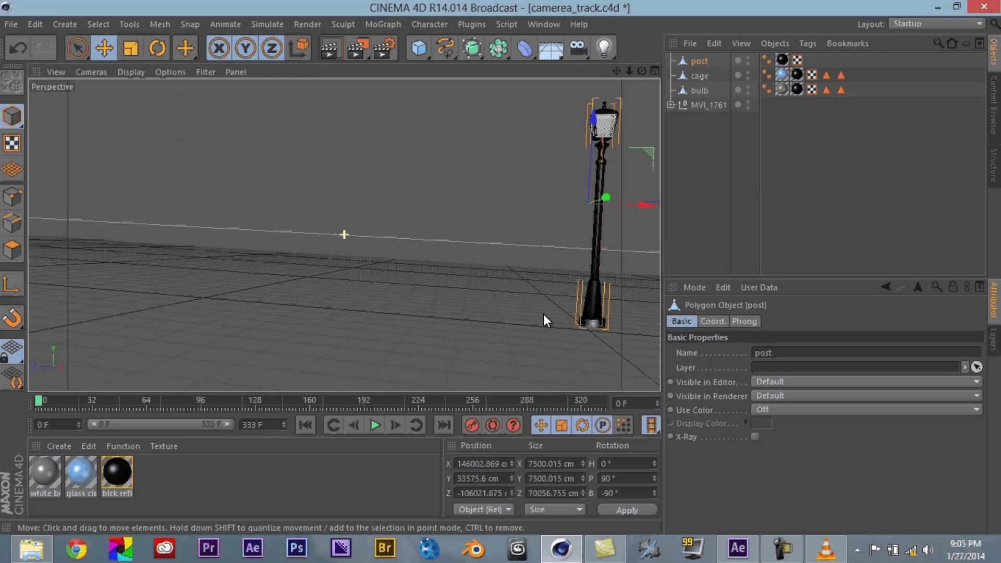
left_click_drag(648, 221, 227, 304)
key("ctrl+z")
key("ctrl+z")
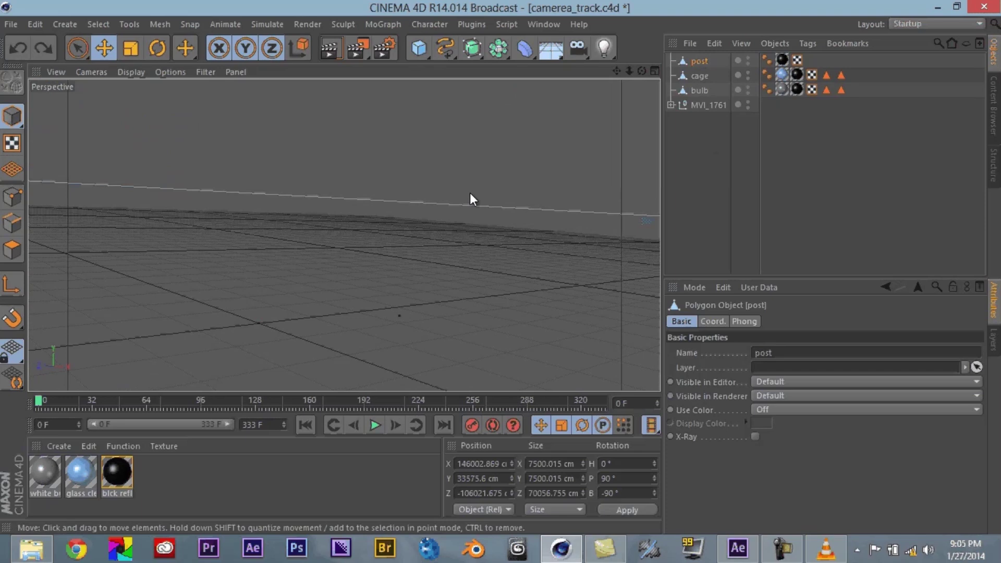
scroll(619, 246, "down", 10)
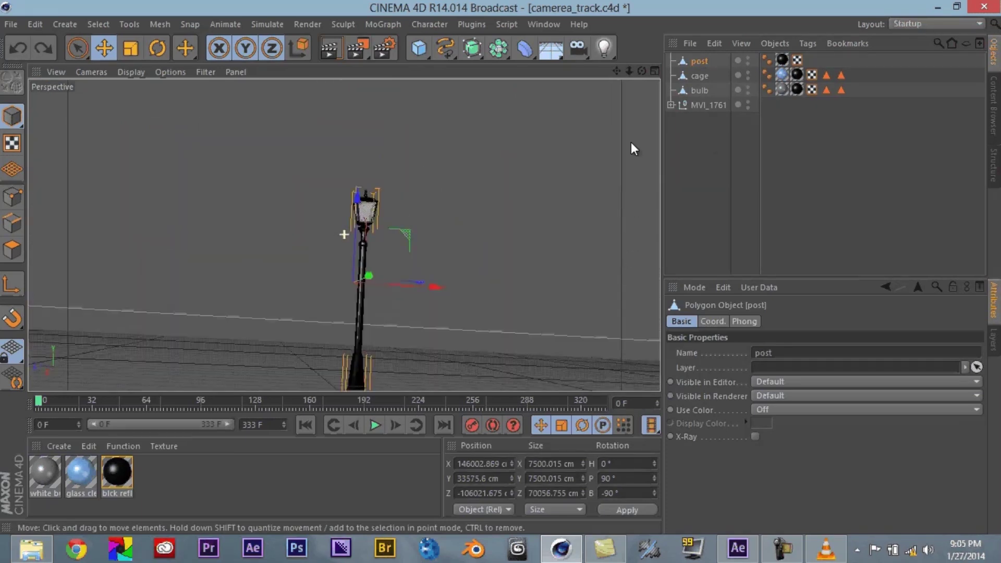
left_click(705, 89, "shift")
right_click(703, 89)
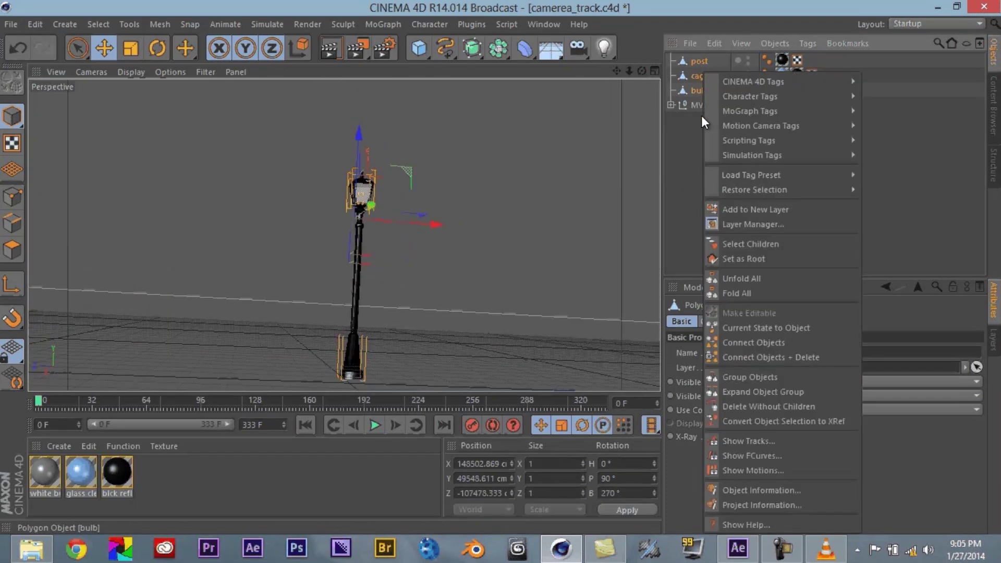
left_click(762, 380)
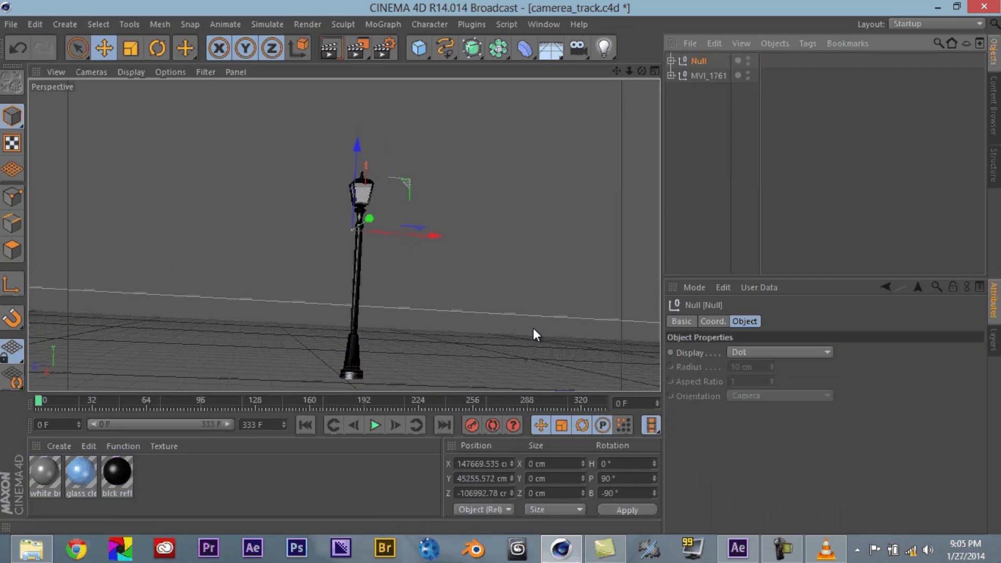
Move the grouped lamp post left and closer to the tracked camera
left_click_drag(438, 238, 177, 287)
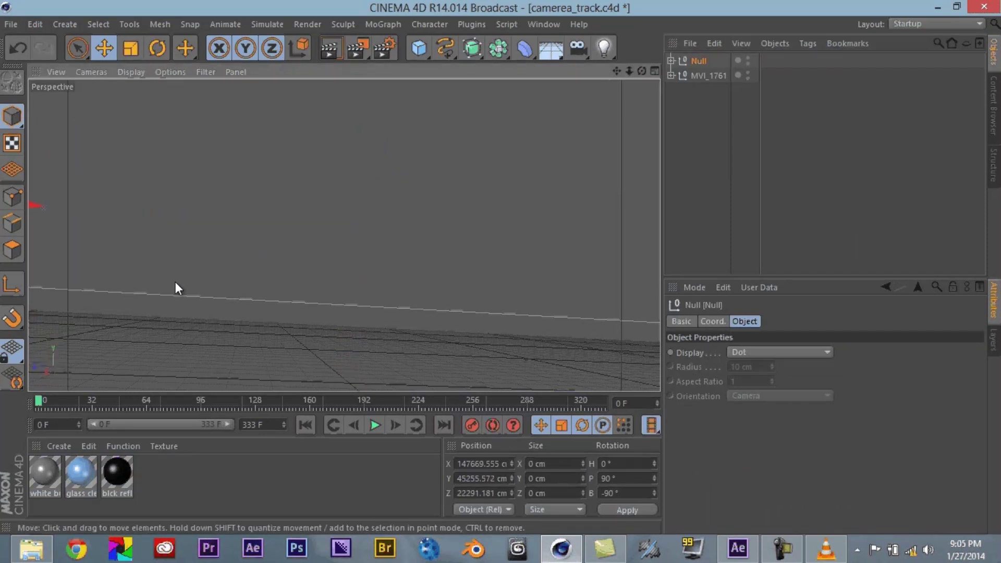
key("o")
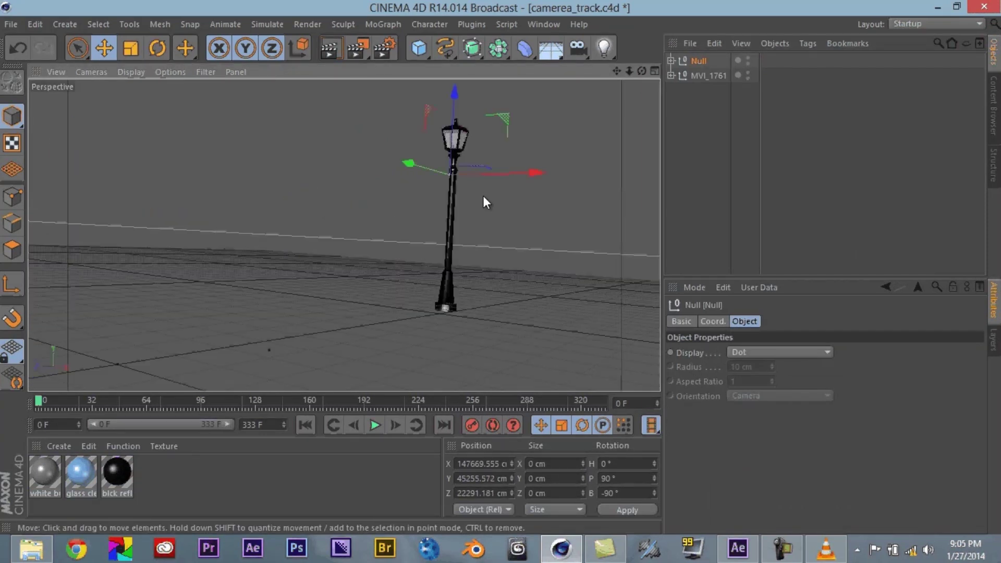
left_click_drag(521, 171, 110, 186)
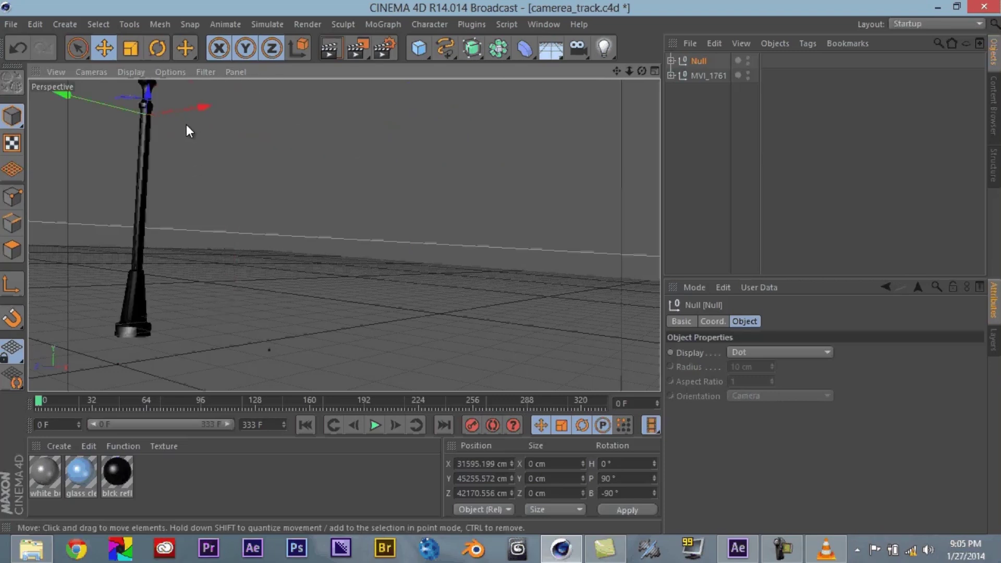
left_click_drag(194, 111, 363, 130)
left_click_drag(305, 93, 251, 83)
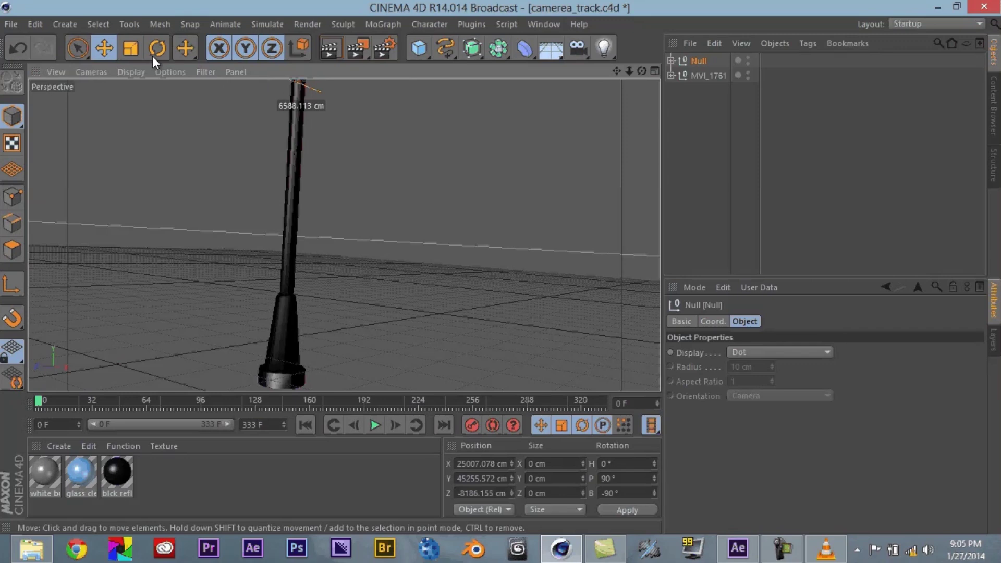
Shrink the lamp post, lower it to the ground and check it against the camera move
left_click(131, 48)
left_click_drag(521, 157, 206, 104)
left_click(107, 48)
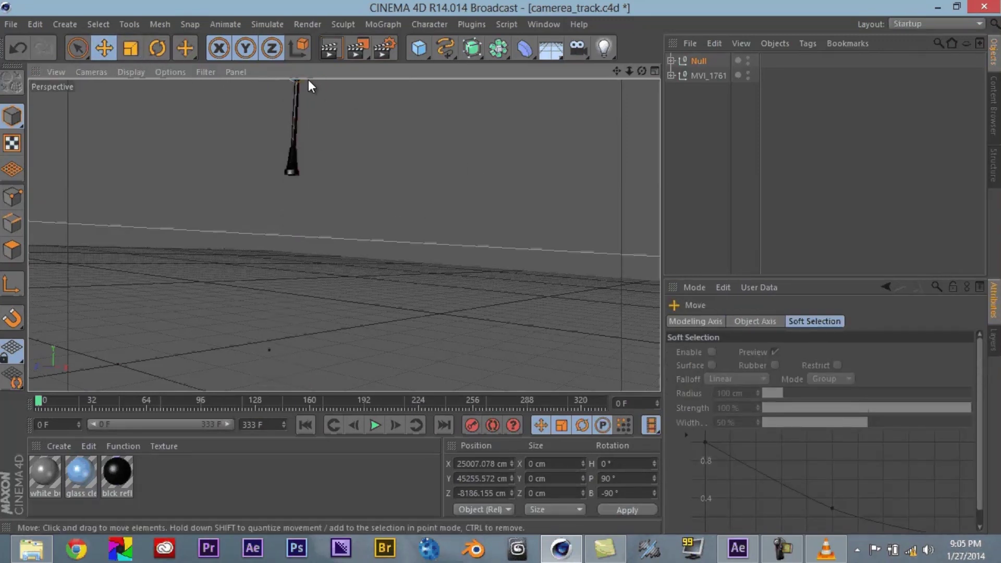
left_click_drag(320, 135, 280, 225, "alt")
key("F8")
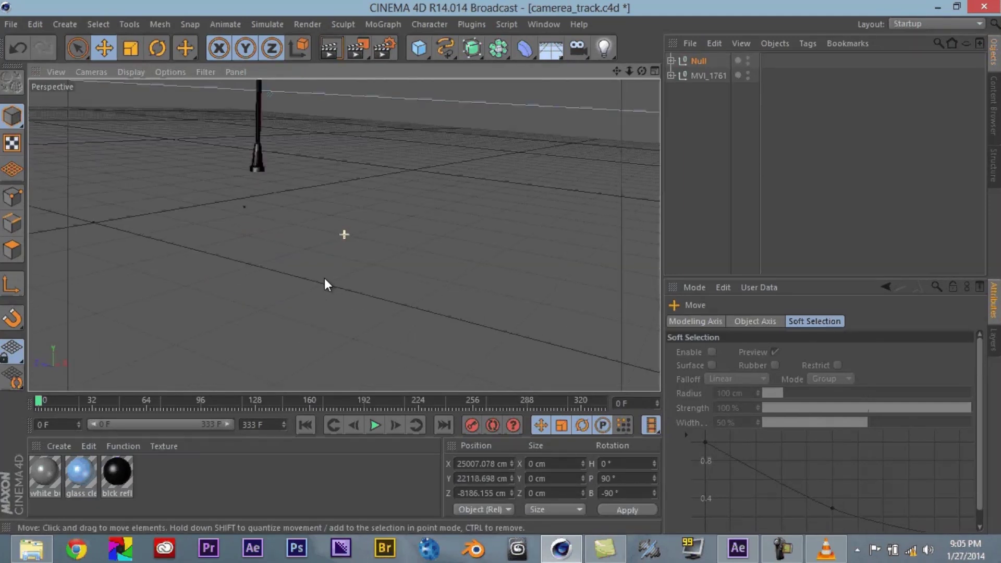
left_click_drag(62, 402, 8, 409)
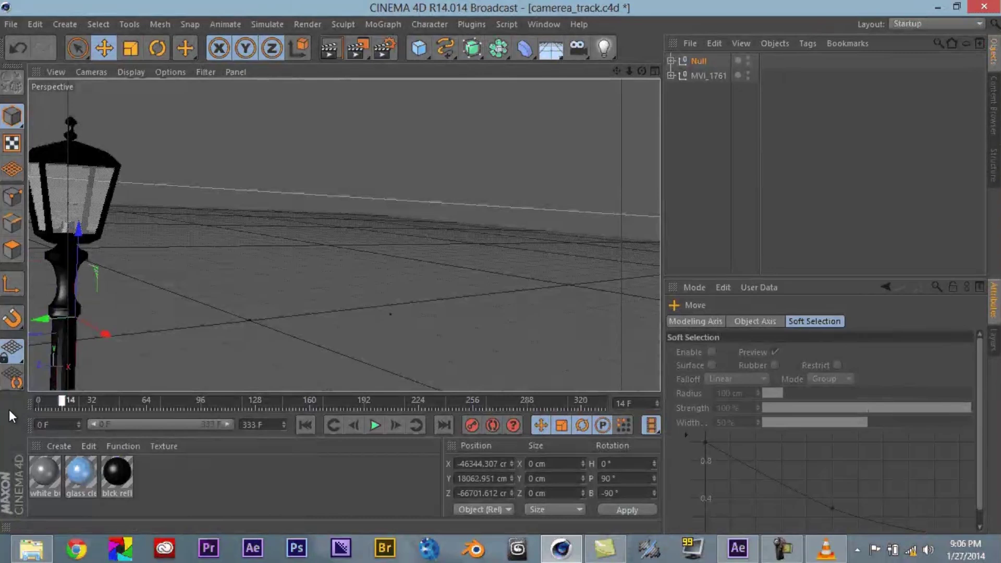
left_click_drag(52, 323, 501, 272)
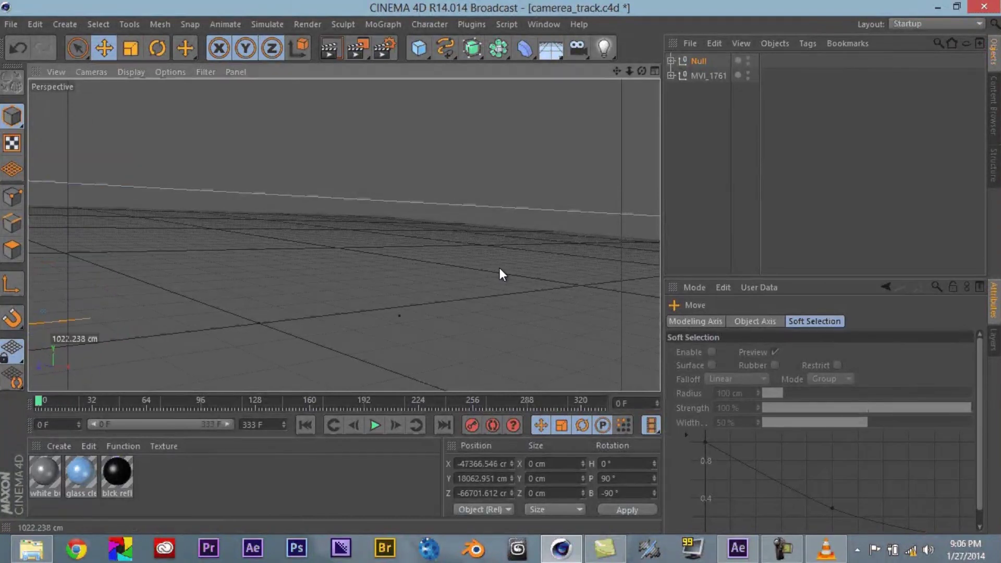
Play the shot and nudge the lamp post Null to about Z -64673 cm
left_click(374, 425)
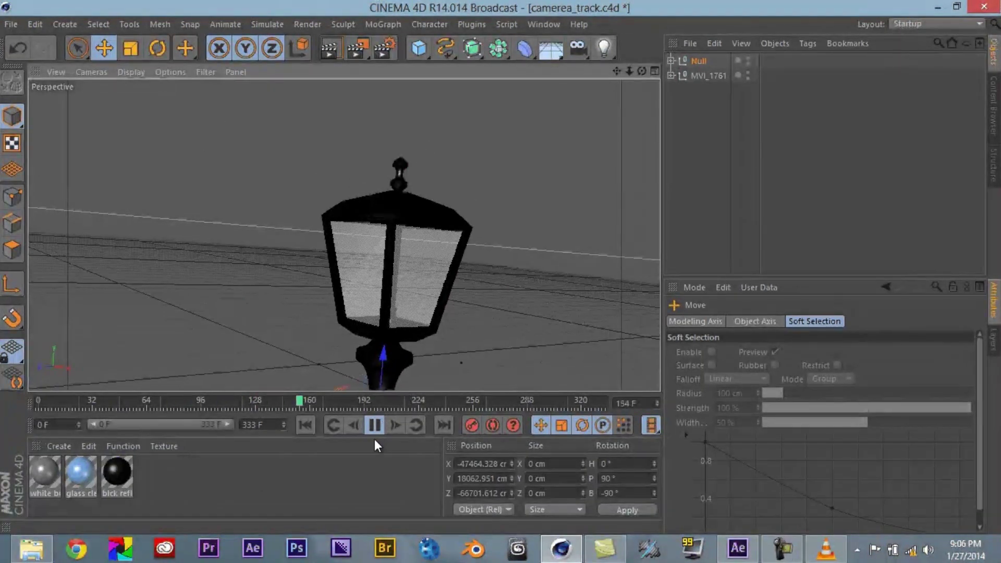
left_click(374, 433)
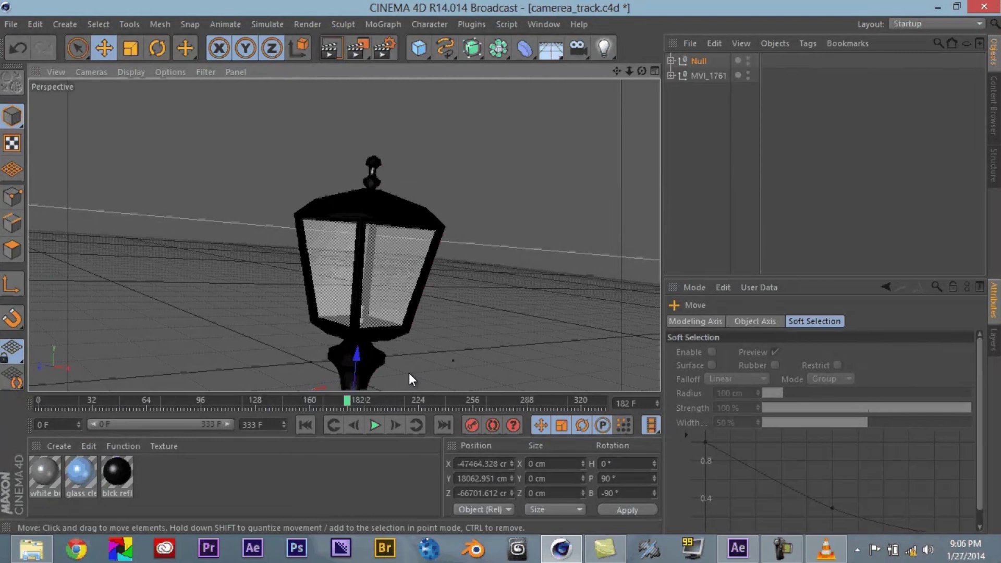
left_click_drag(424, 319, 279, 244)
left_click(375, 425)
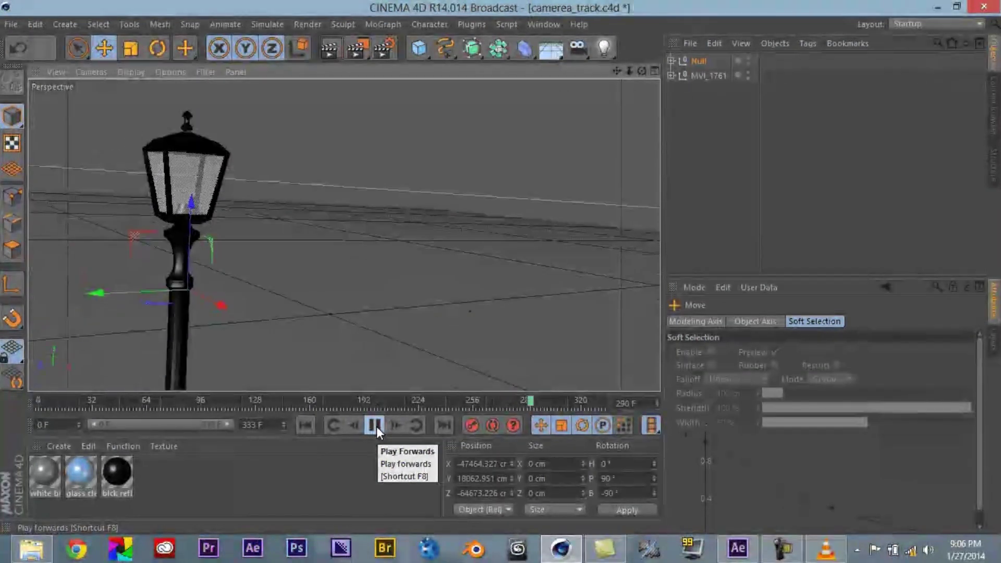
left_click(376, 425)
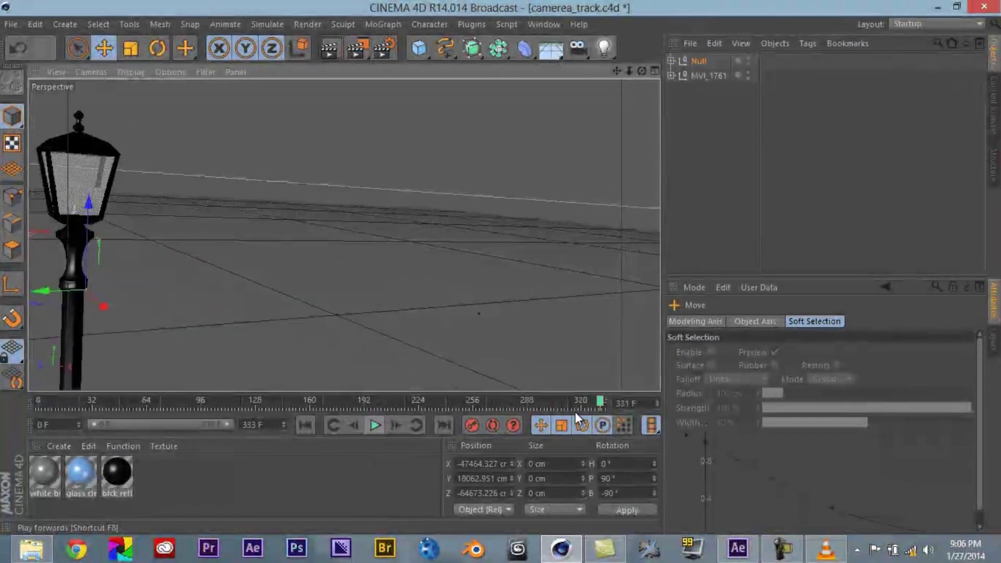
left_click_drag(601, 401, 27, 392)
Merge RAH-66.obj from the RAH-66 folder with default Wavefront settings and select parts g7–g0
left_click(11, 24)
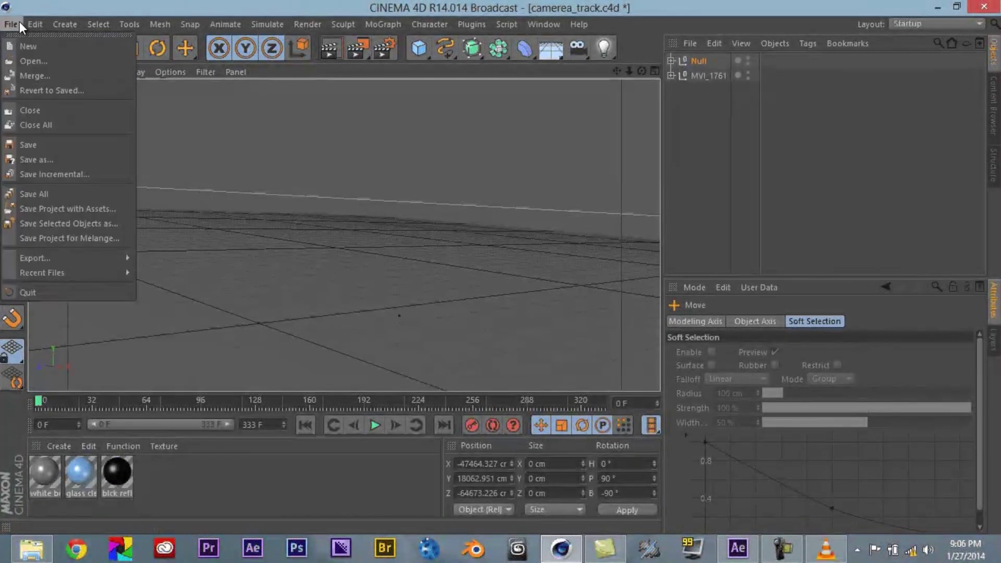
left_click(57, 75)
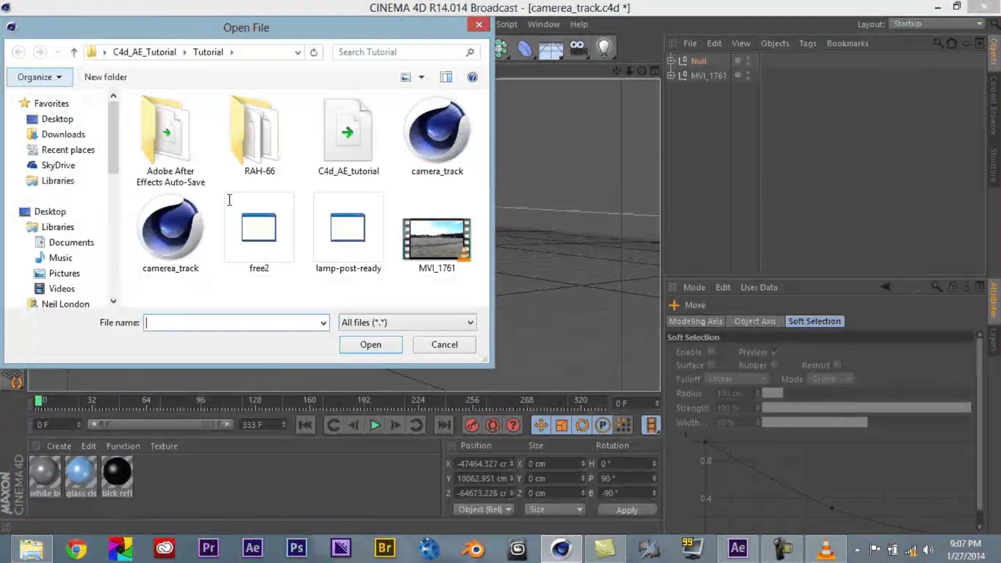
double_click(275, 135)
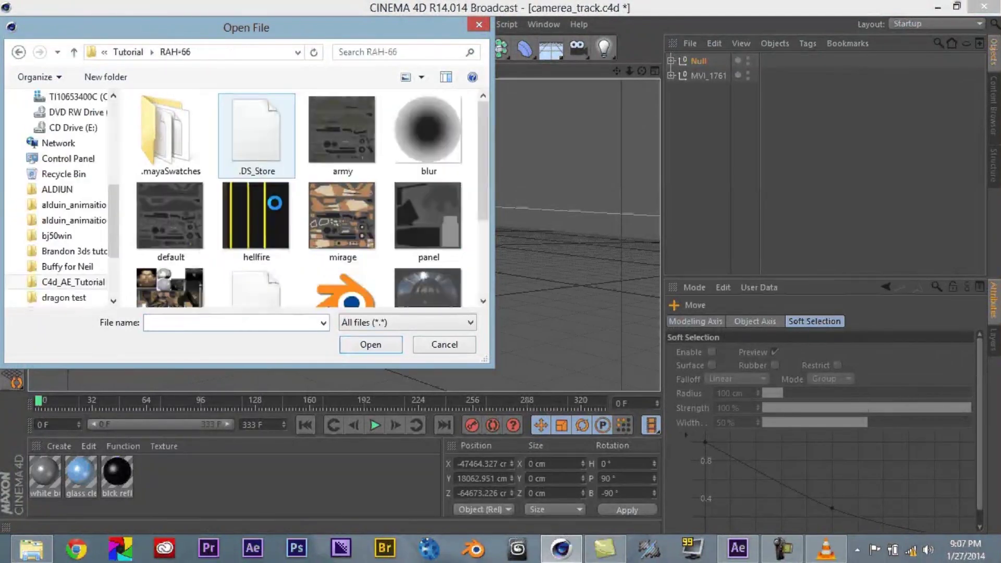
scroll(428, 156, "down", 3)
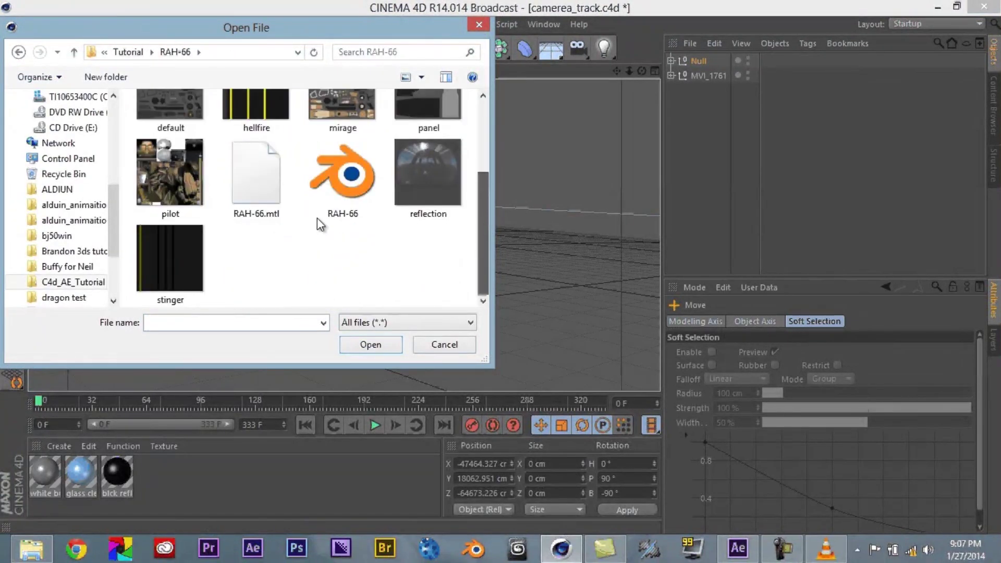
left_click(350, 166)
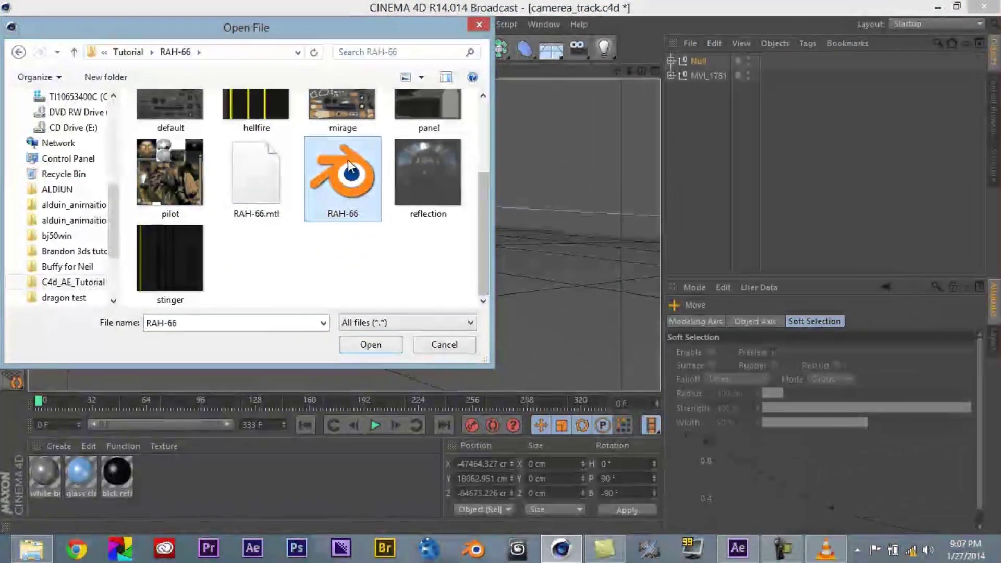
left_click(371, 344)
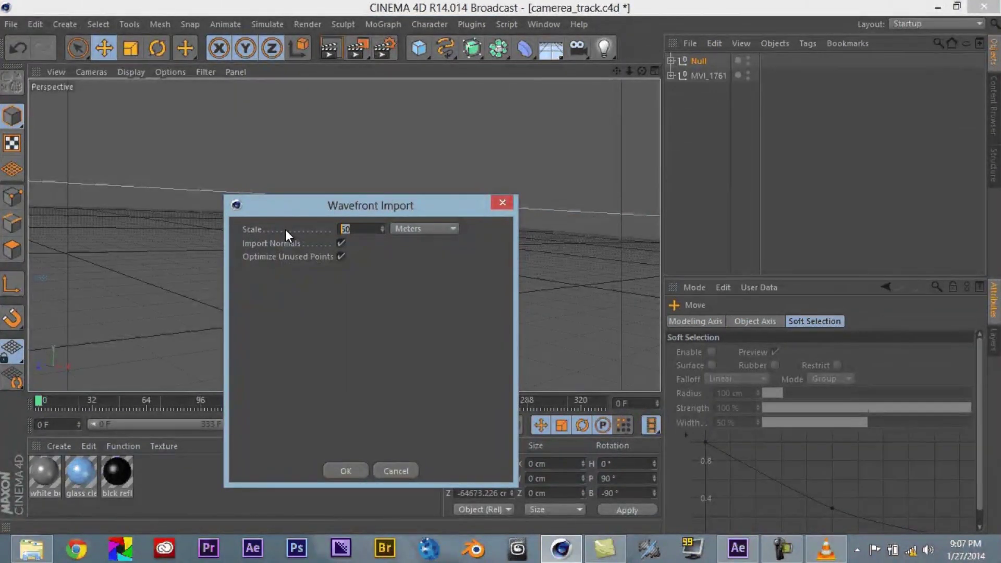
key("Return")
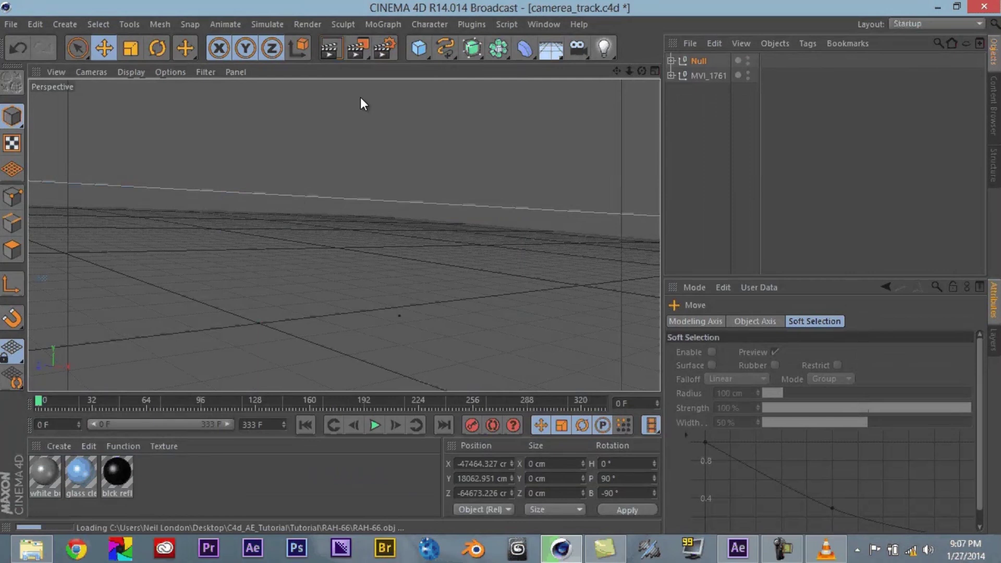
left_click(702, 194, "shift")
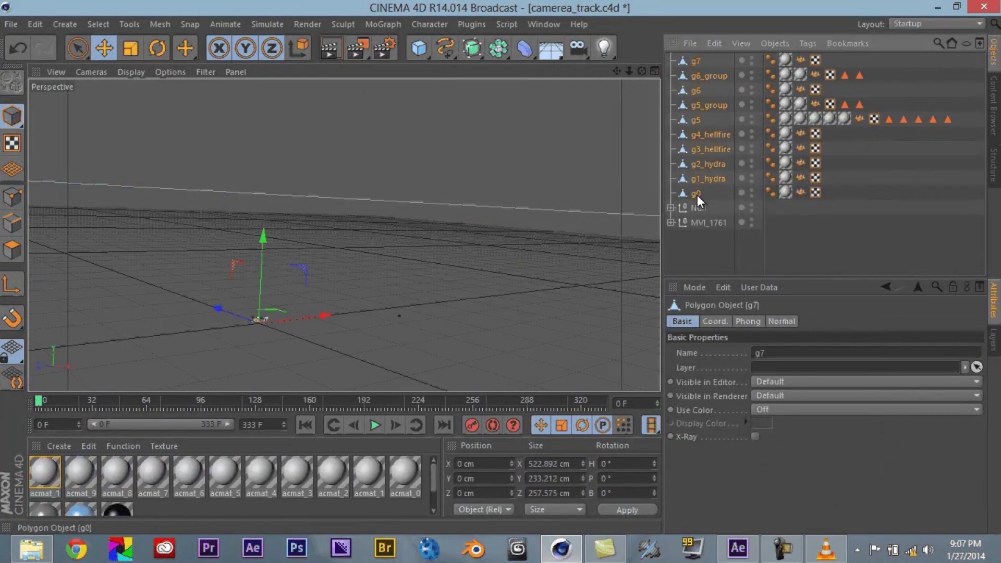
Group the helicopter parts g0–g7 under Null.1 and scale the group up
right_click(699, 165)
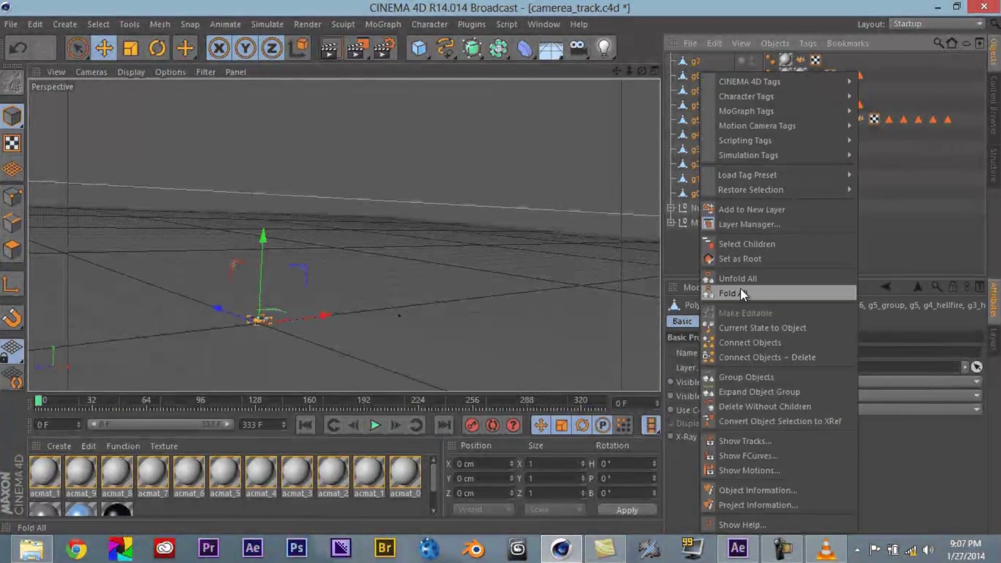
left_click(756, 374)
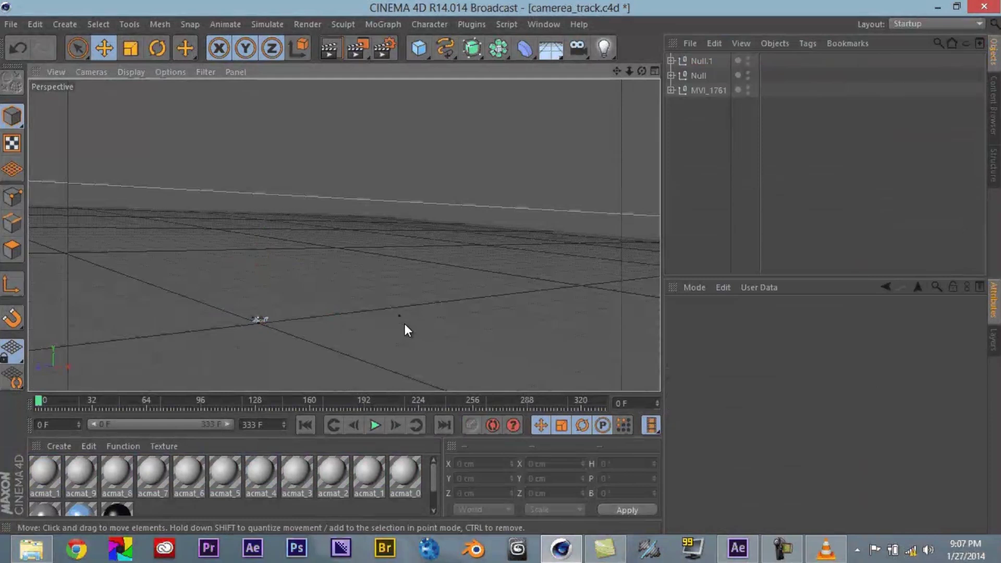
left_click(696, 58)
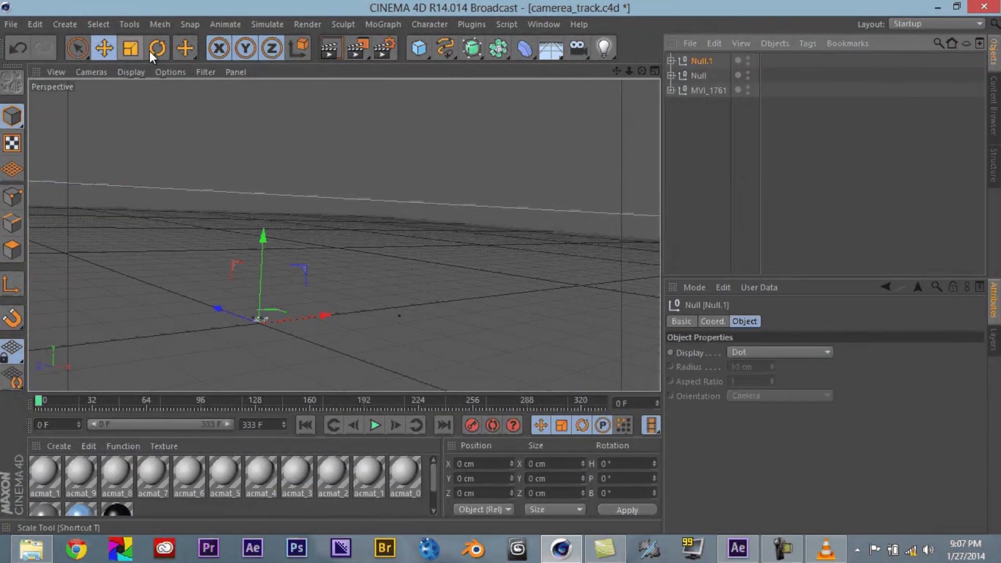
left_click(130, 48)
left_click_drag(515, 262, 251, 381)
left_click_drag(450, 204, 1, 509)
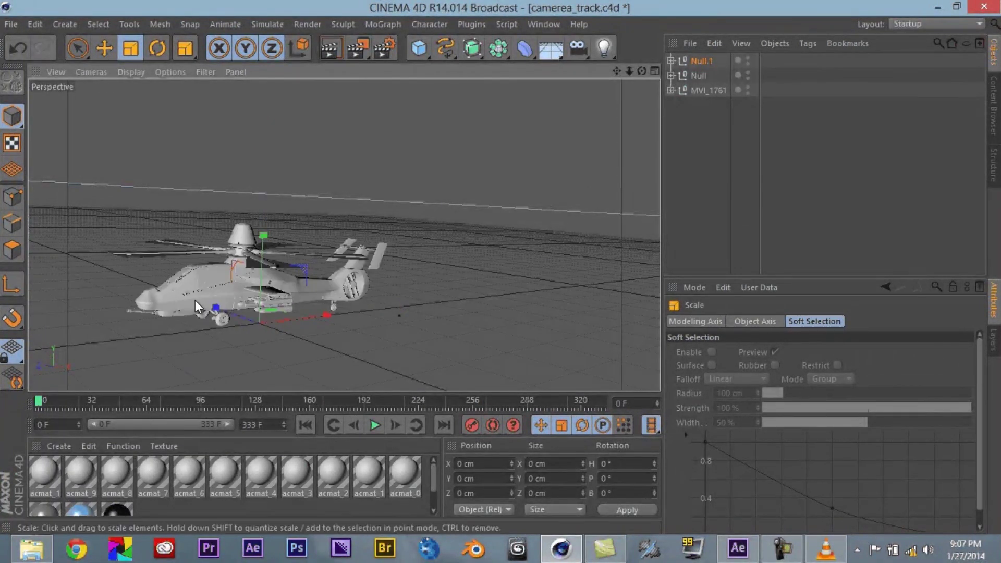
left_click_drag(503, 266, 570, 196)
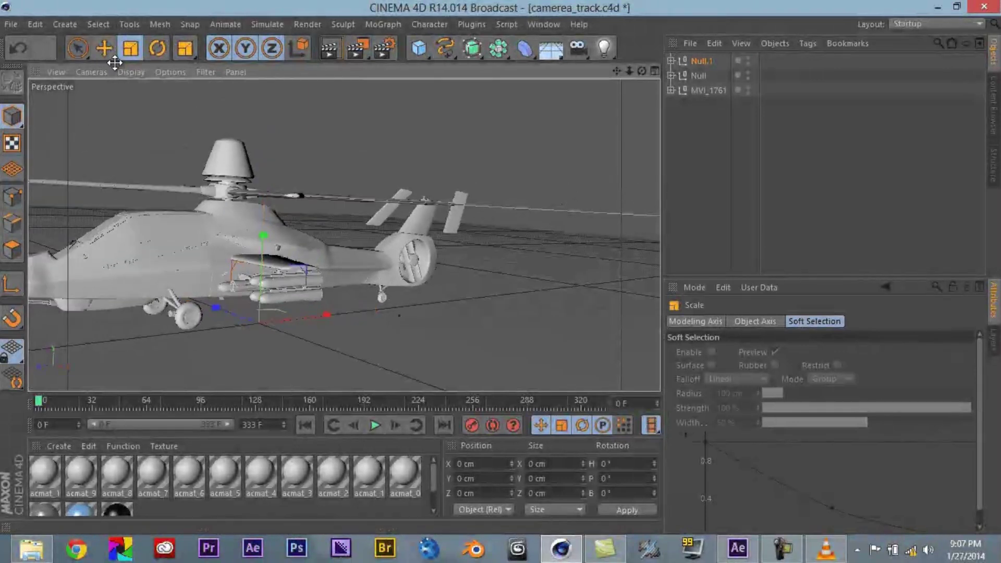
Raise and shift the helicopter, rotate it toward the camera (H 43.756°, B -14.373°), and play back
left_click(106, 48)
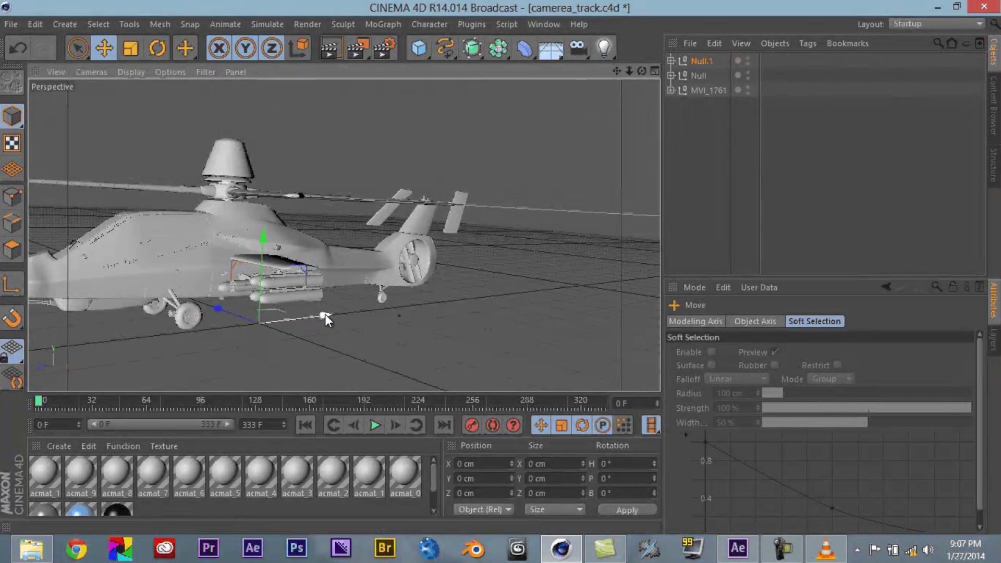
left_click_drag(326, 314, 428, 310)
left_click_drag(381, 226, 386, 156)
key("r")
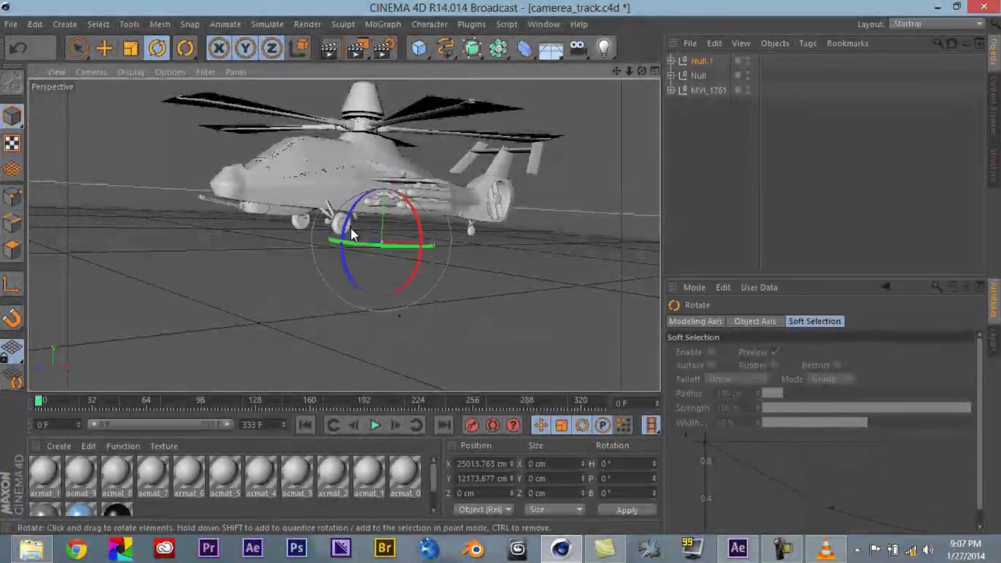
left_click_drag(368, 241, 429, 266)
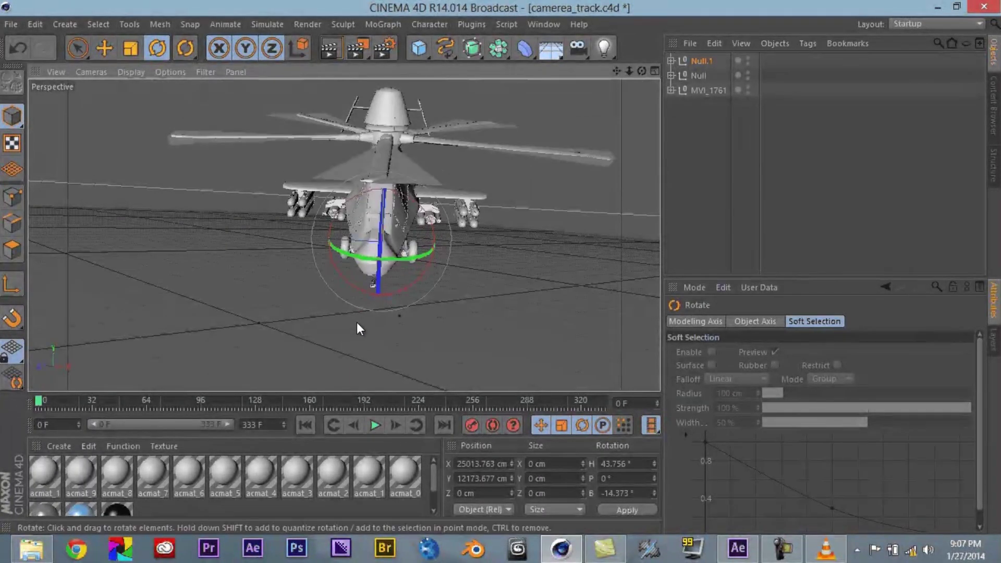
left_click(375, 424)
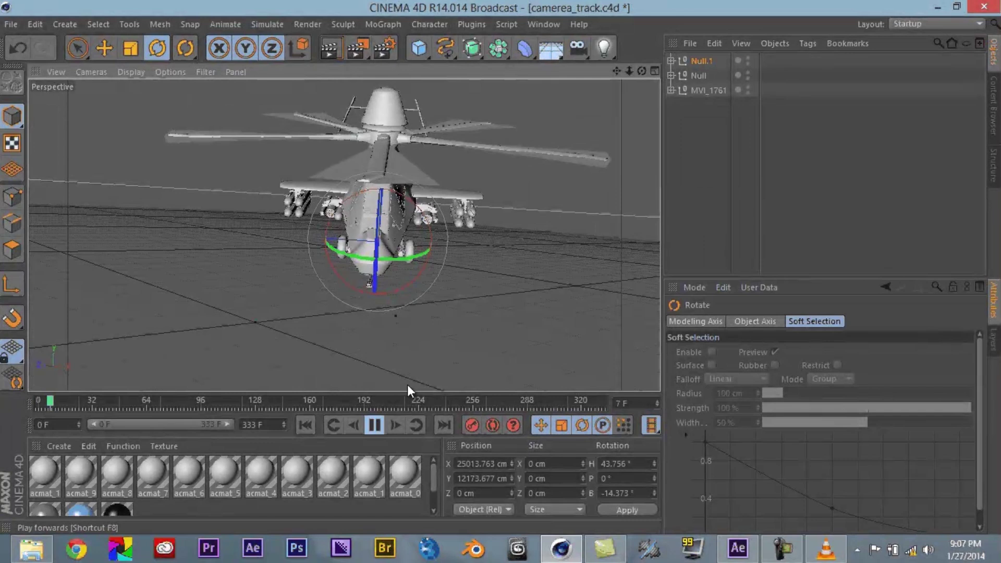
Stop playback at frame 196 and apply the blck reflective material to the helicopter, undoing the glass swap
left_click(390, 366)
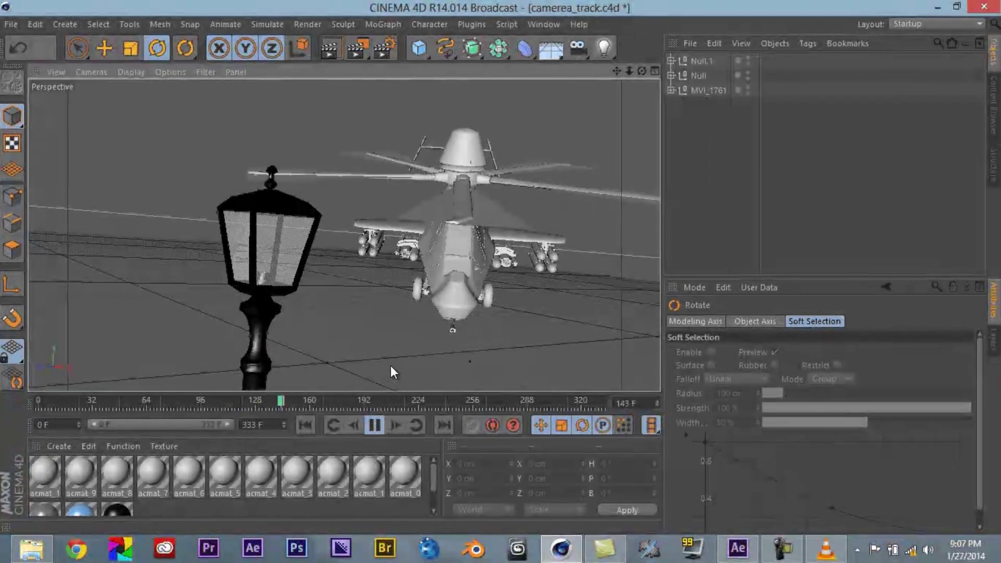
left_click(380, 423)
left_click_drag(433, 480, 436, 493)
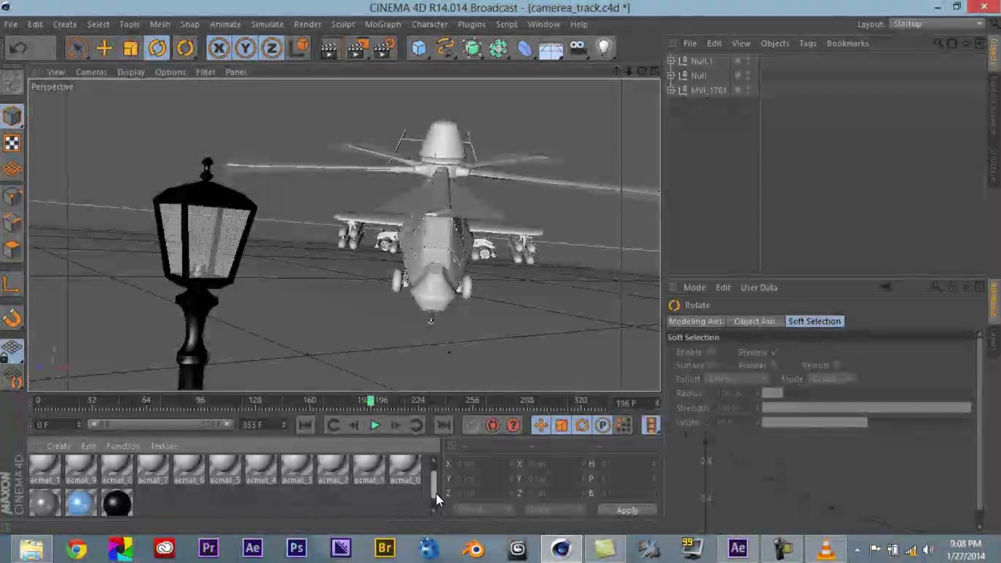
scroll(146, 498, "down", 1)
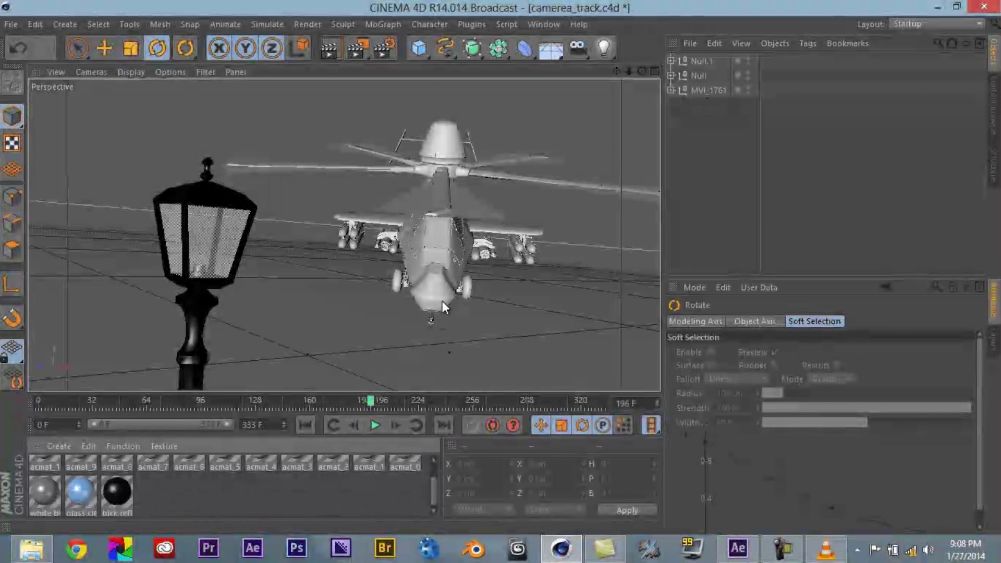
left_click_drag(443, 301, 442, 302)
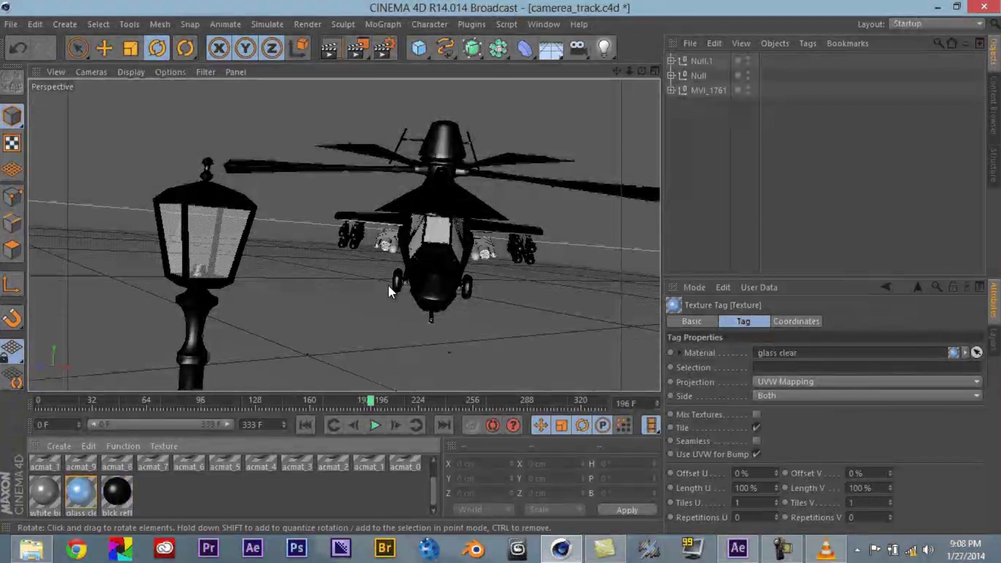
left_click(68, 494)
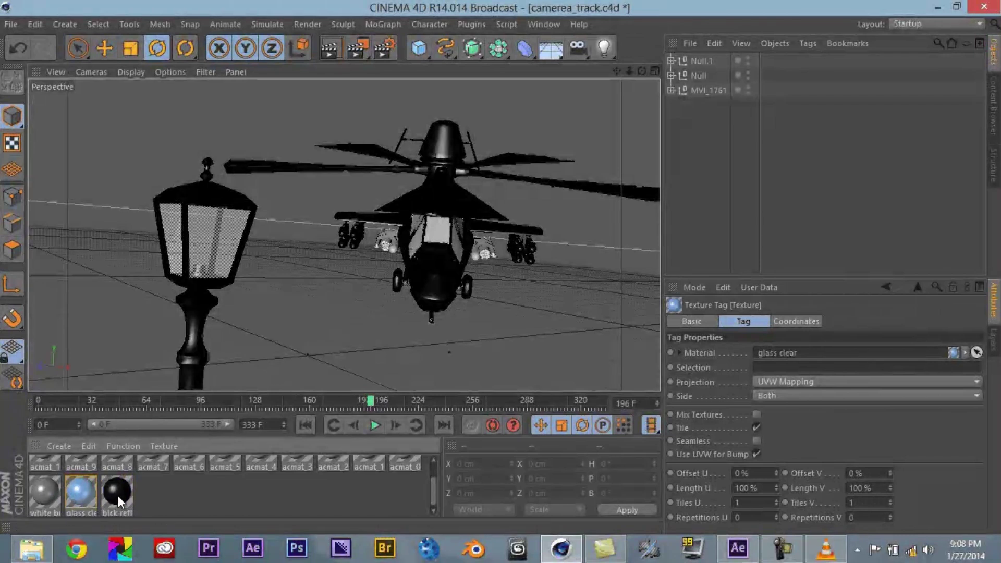
key("ctrl+z")
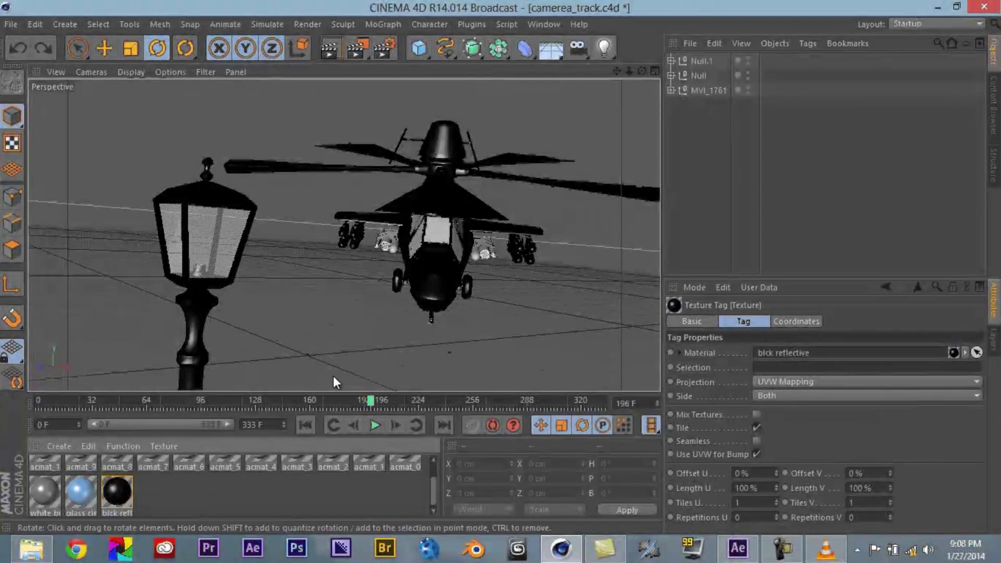
Scrub the animation back to frame 0 to check the black helicopter, then save camerea_track.c4d
left_click(372, 403)
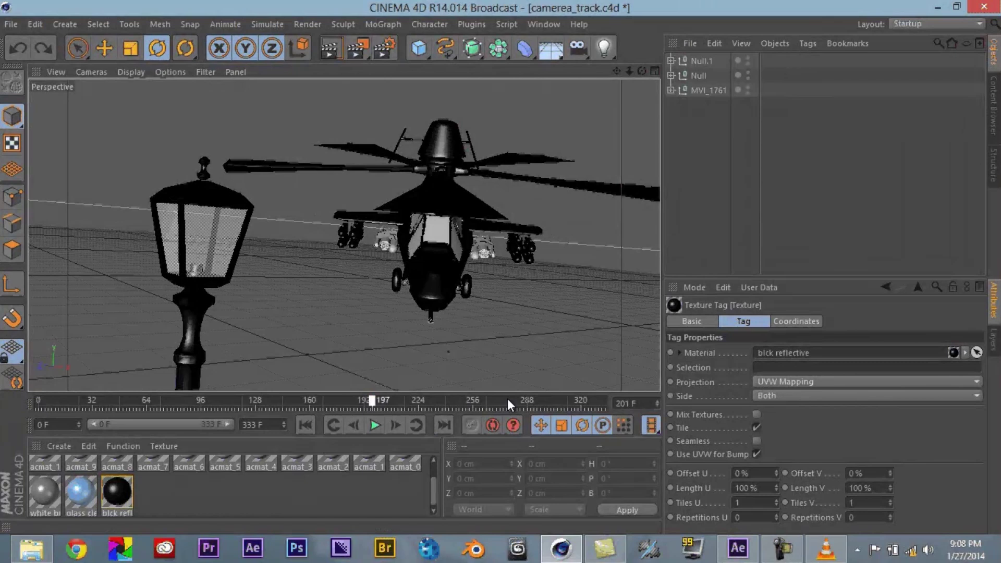
left_click_drag(508, 399, 399, 397)
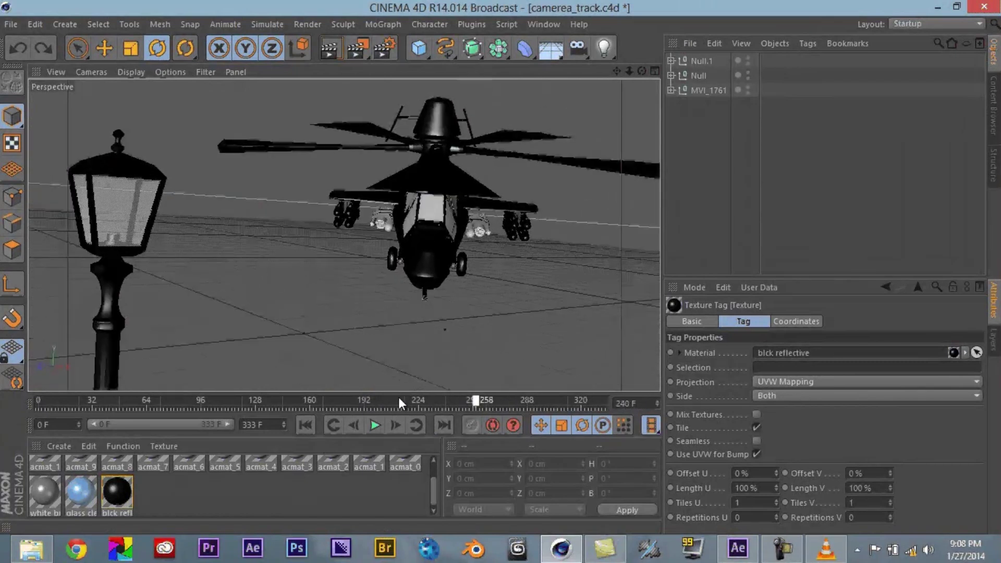
left_click(240, 398)
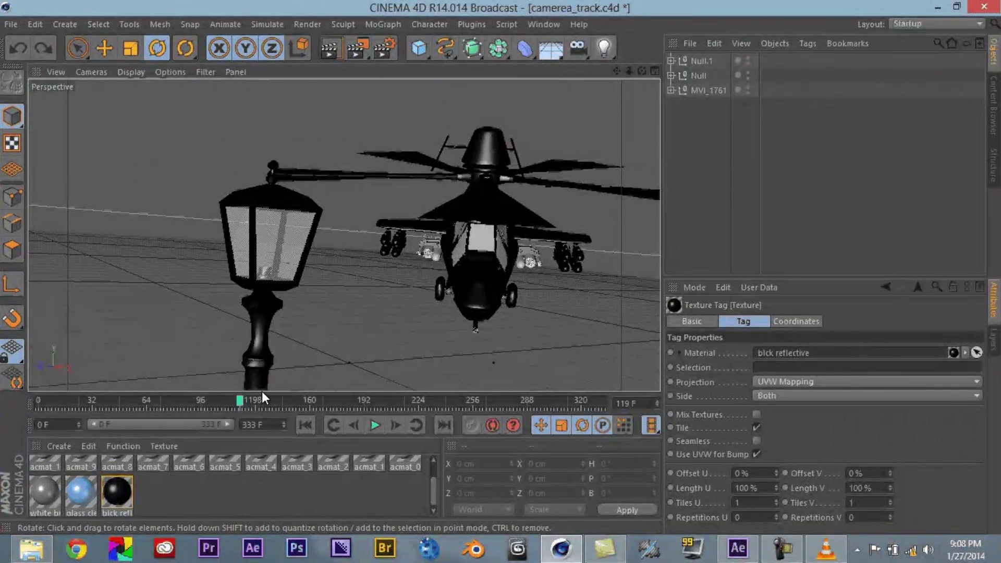
left_click_drag(193, 399, 1, 417)
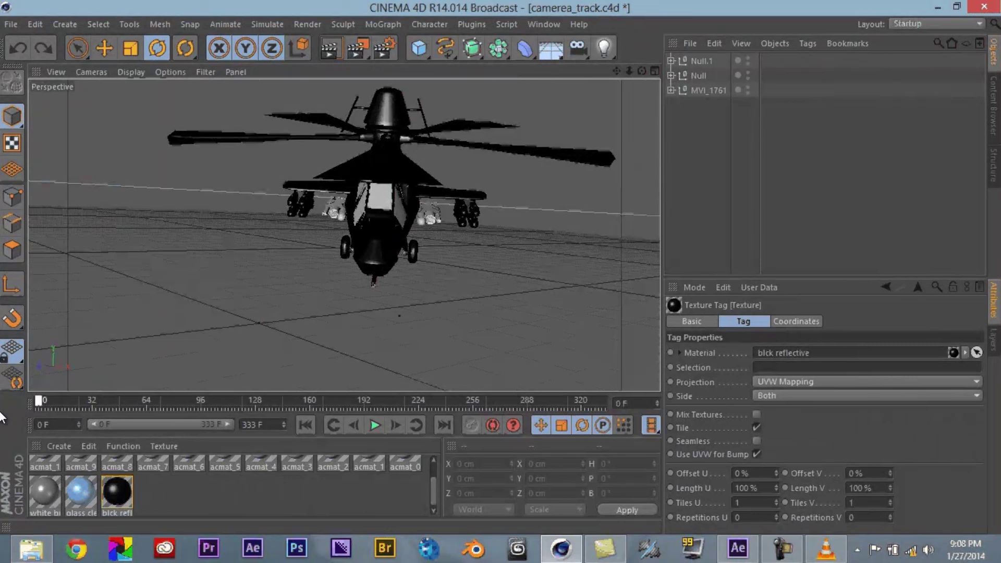
left_click(12, 23)
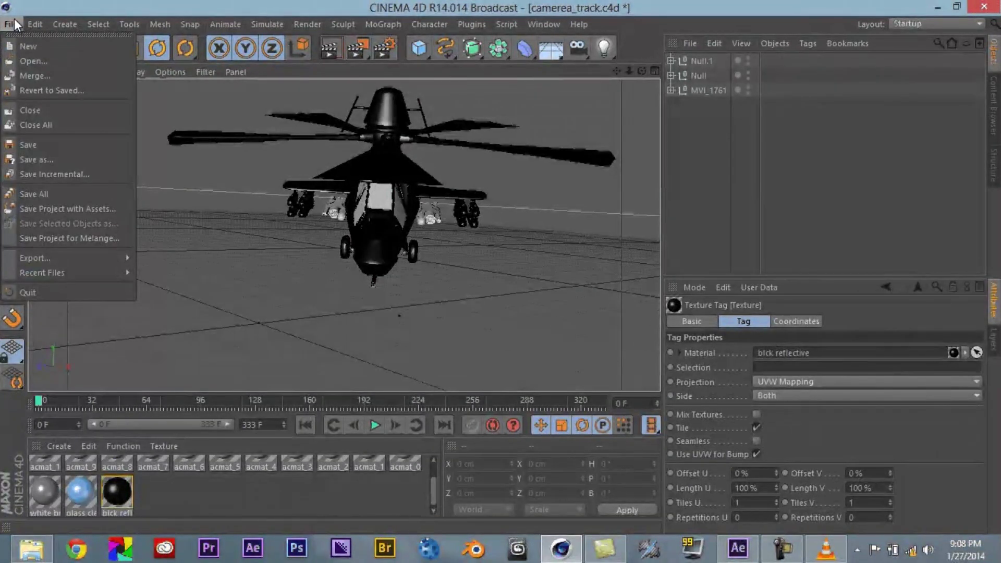
left_click(41, 144)
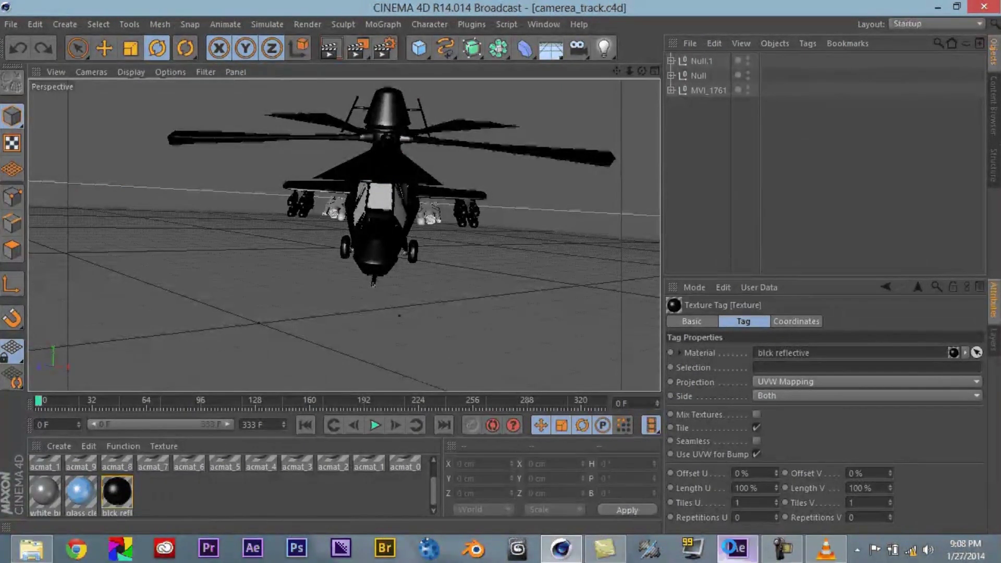
left_click(737, 548)
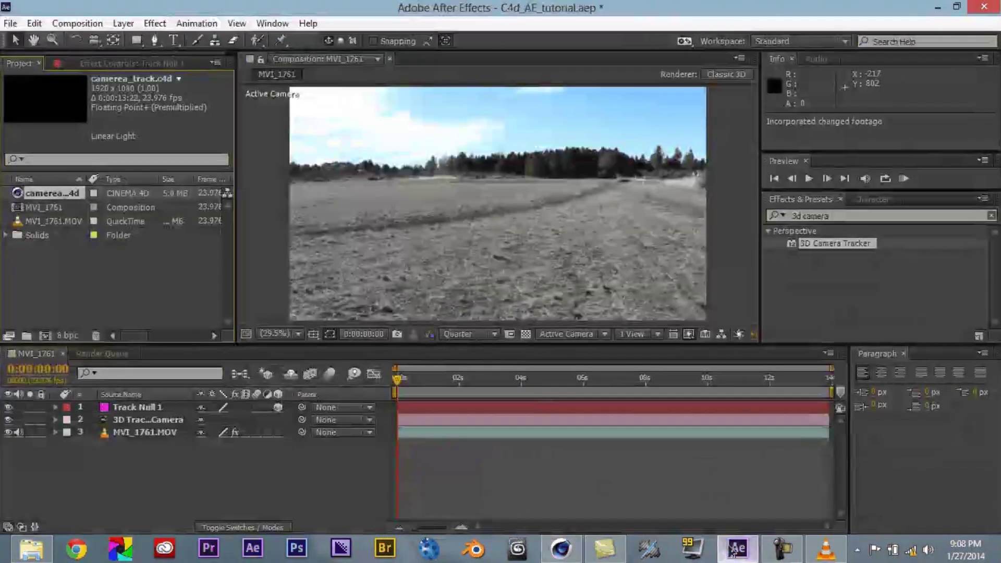
Delete the Track Null 1 and 3D Tracker Camera layers and add camerea_track.c4d above MVI_1761.MOV
left_click(125, 408)
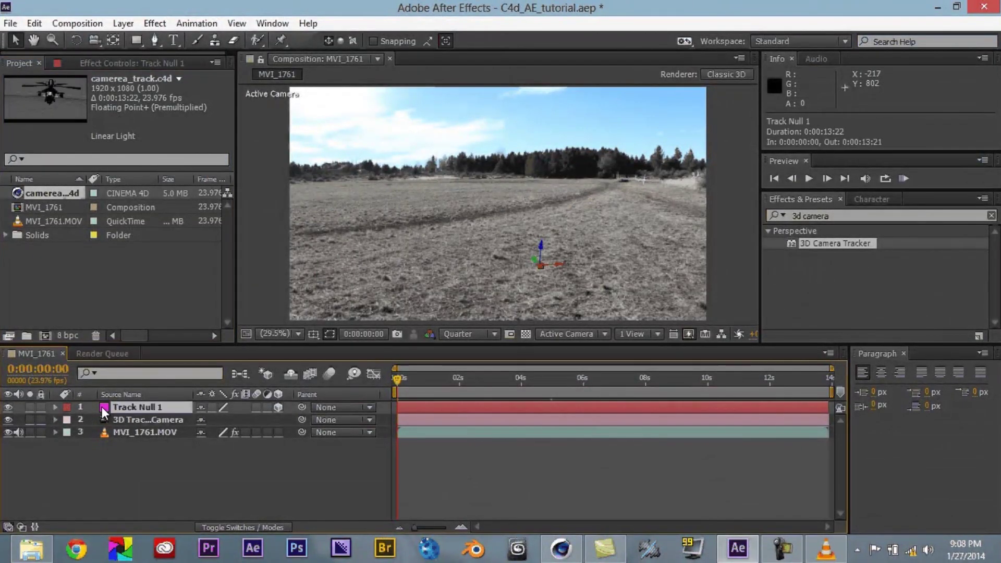
left_click(141, 420, "shift")
key("Delete")
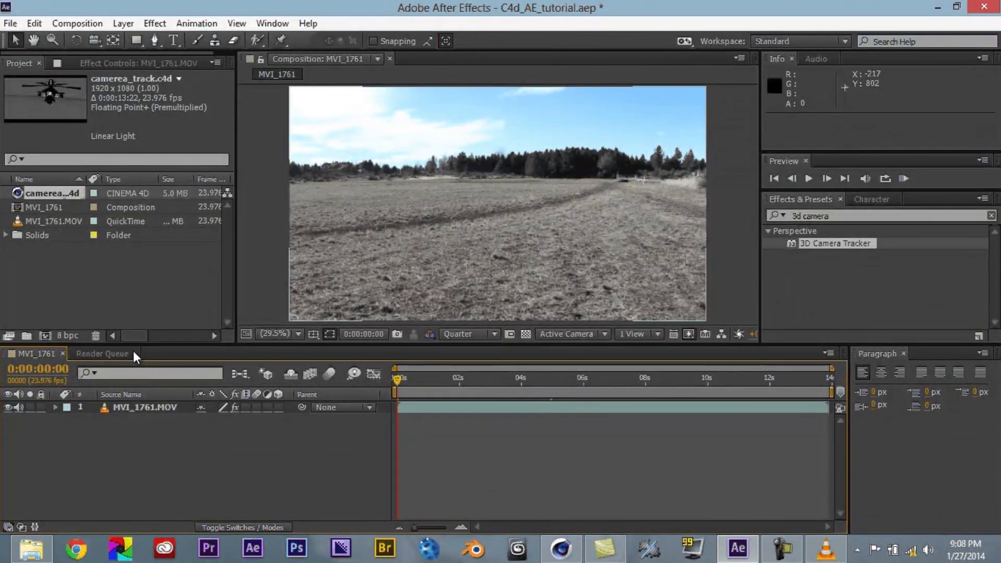
left_click(101, 313)
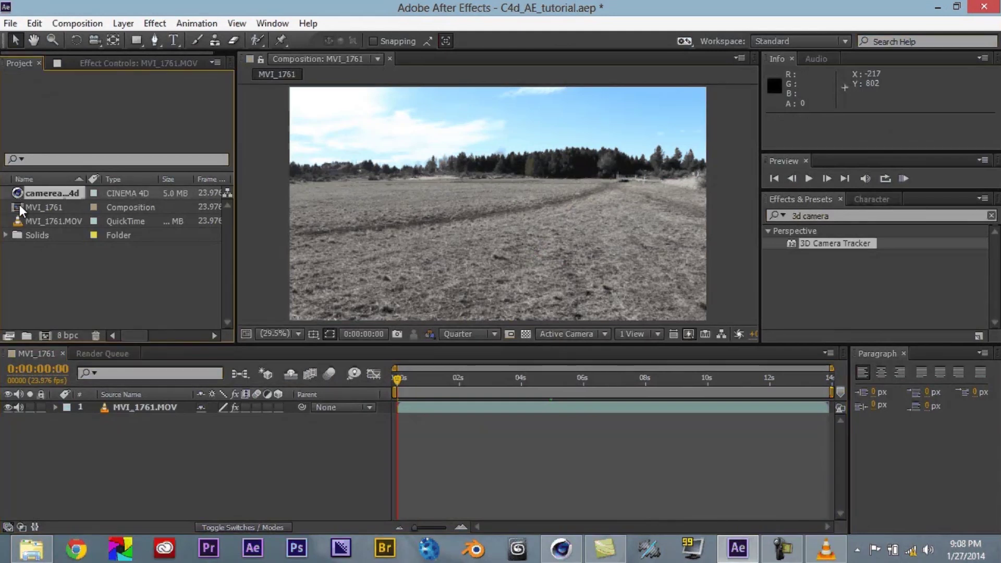
left_click_drag(23, 196, 43, 384)
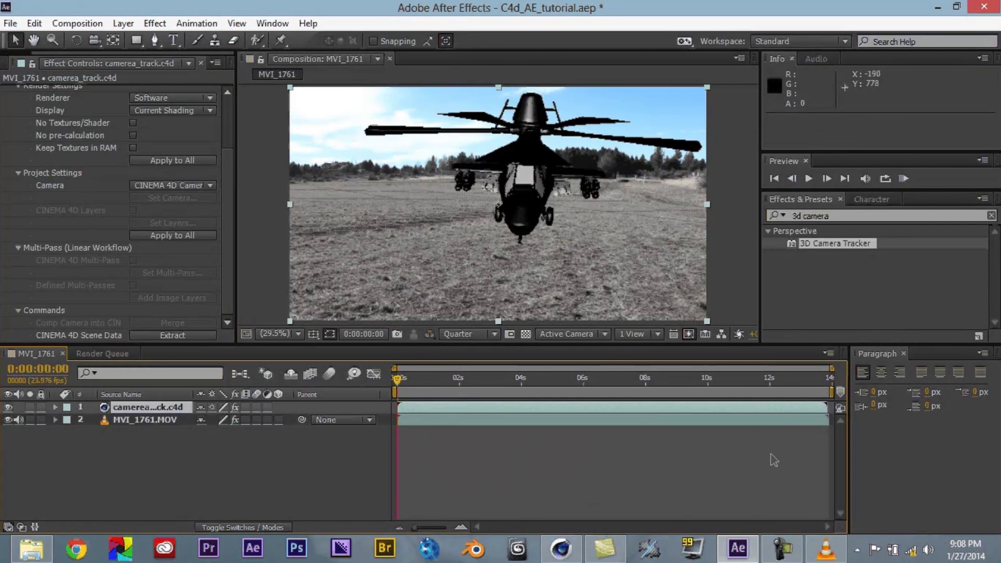
Scrub and preview the composite at about 1, 3, 9 and 12 seconds, then return to the start
left_click(398, 380)
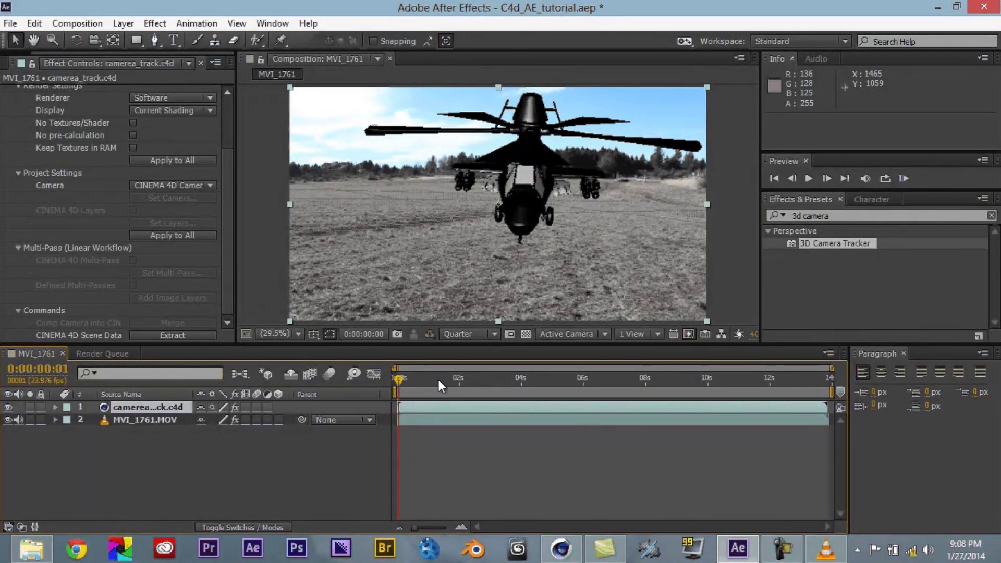
left_click_drag(441, 380, 457, 379)
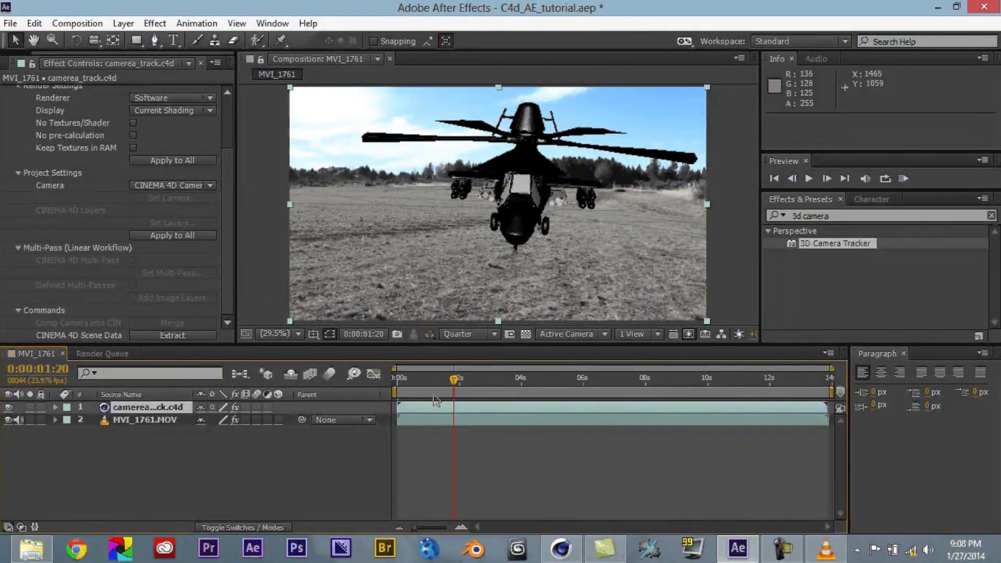
key("h")
key("space")
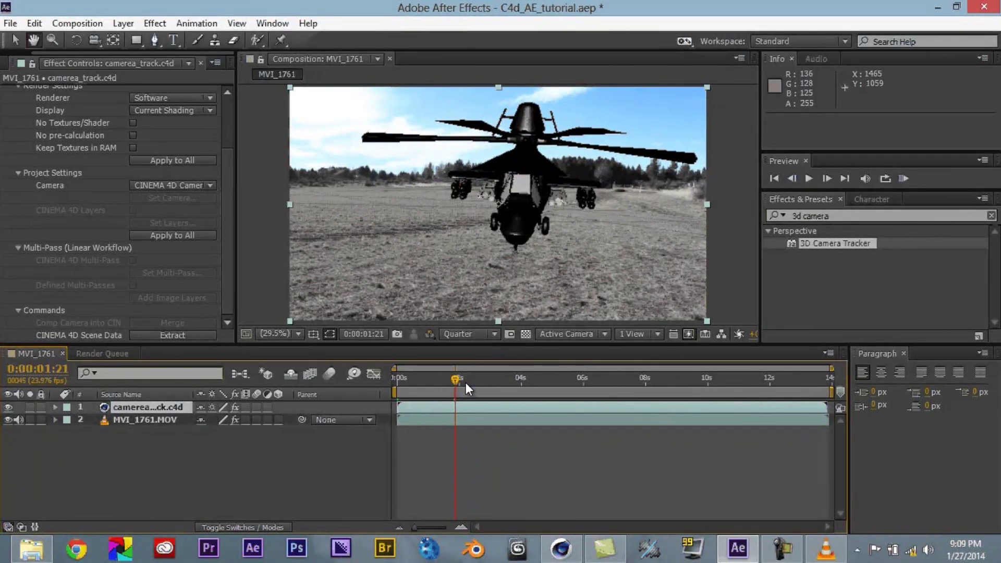
left_click(513, 386)
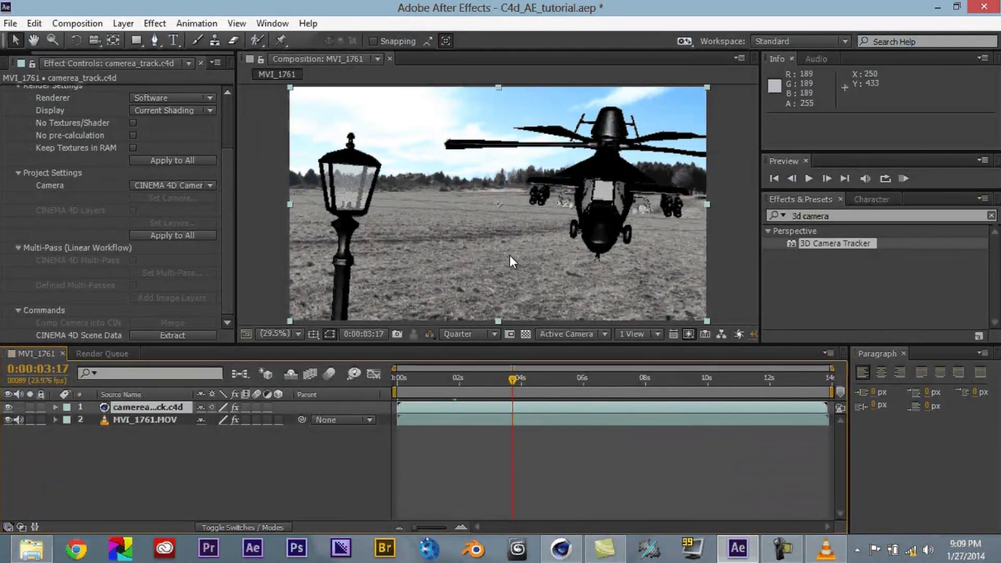
left_click(548, 392)
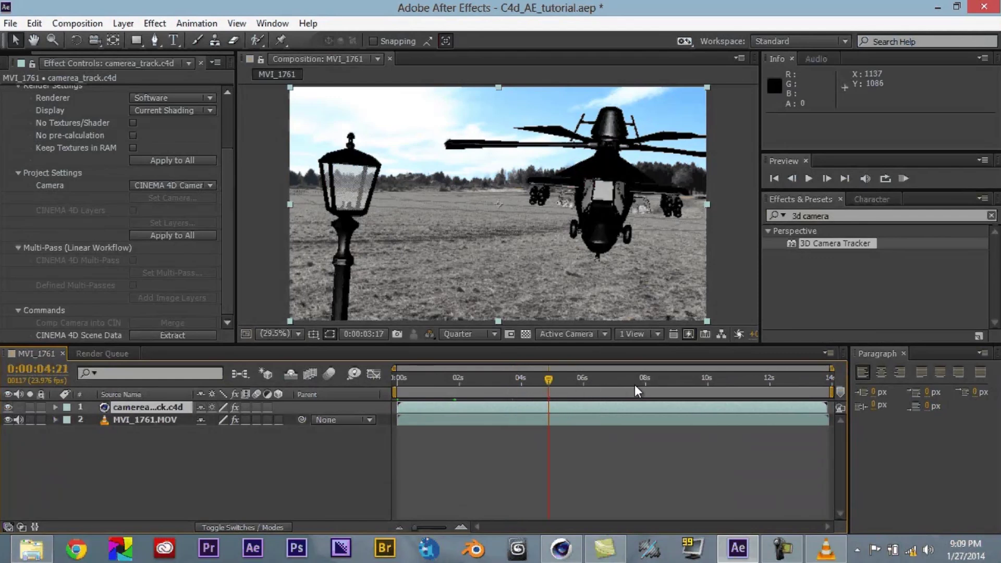
left_click(680, 392)
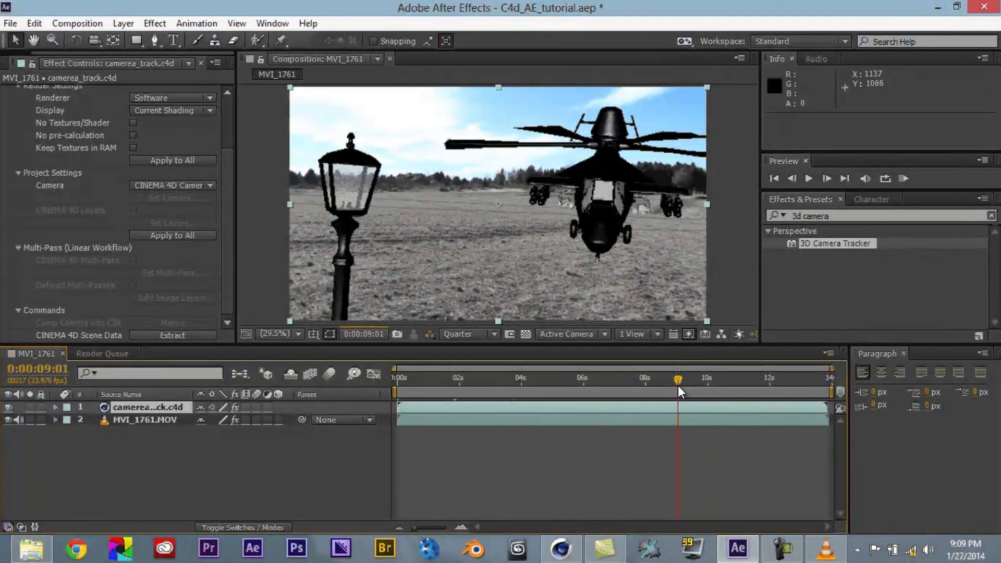
left_click(774, 386)
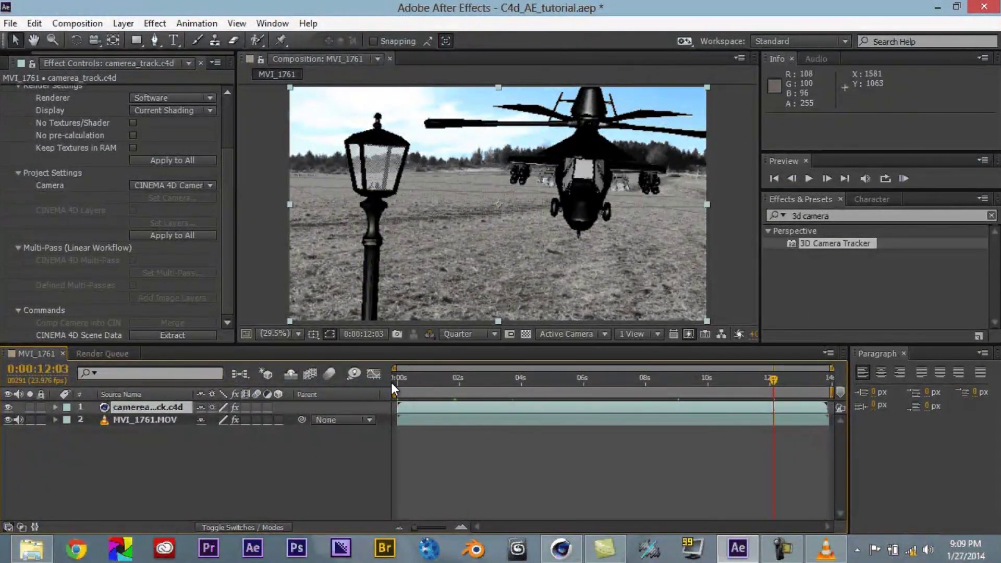
left_click(392, 383)
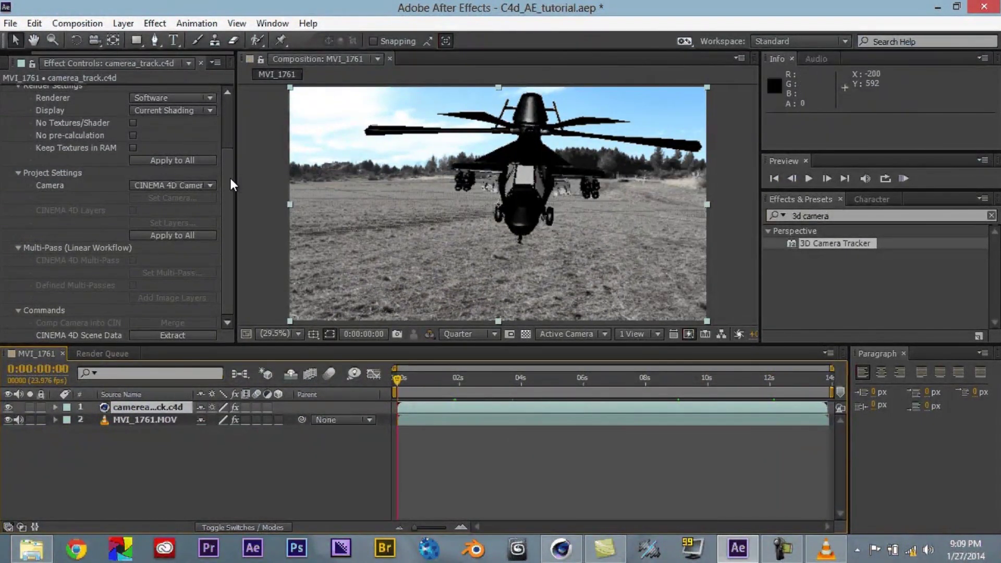
Review the Cineware renderer choices and preview the composite from the start
scroll(221, 144, "up", 3)
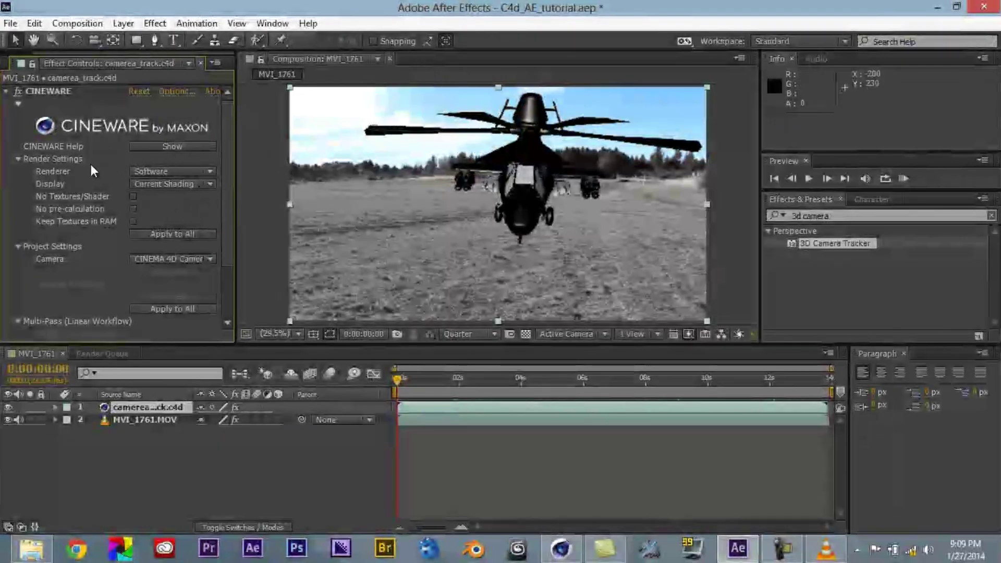
left_click(161, 170)
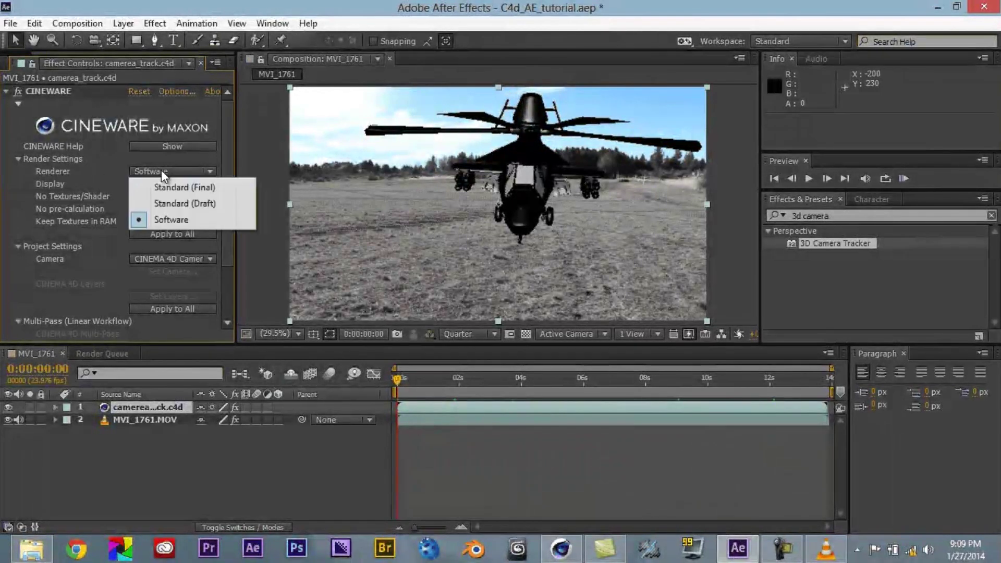
left_click(181, 216)
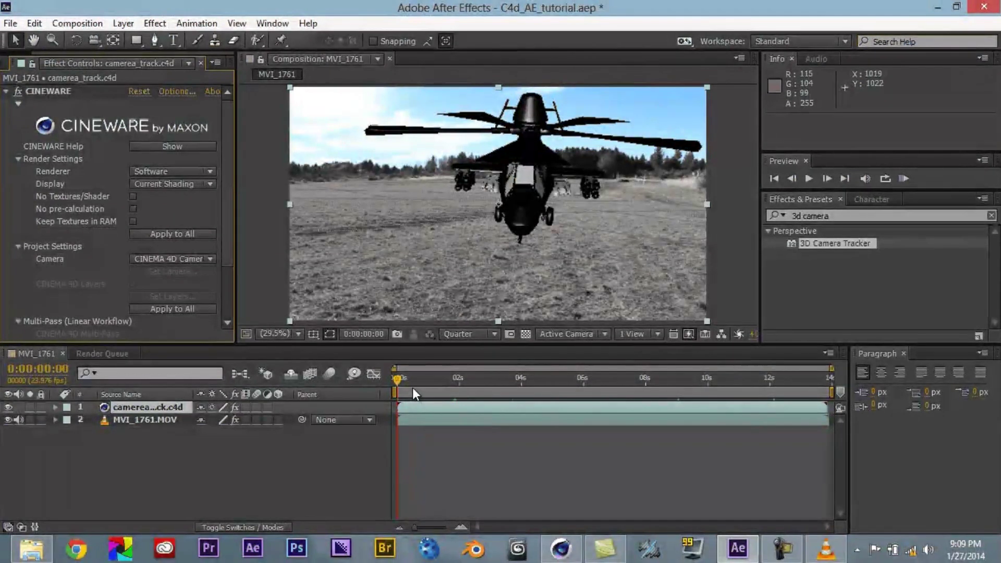
key("h")
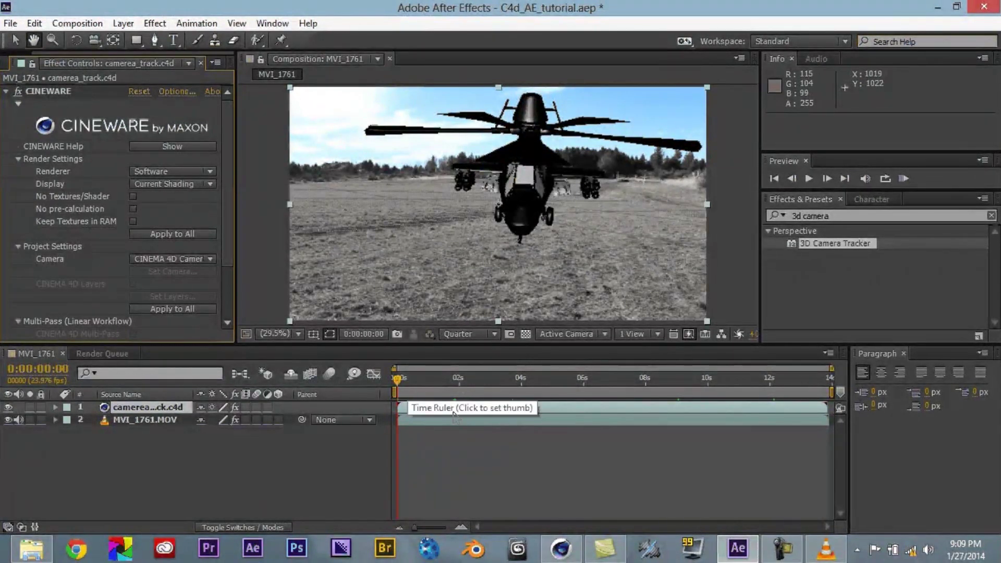
key("KP_0")
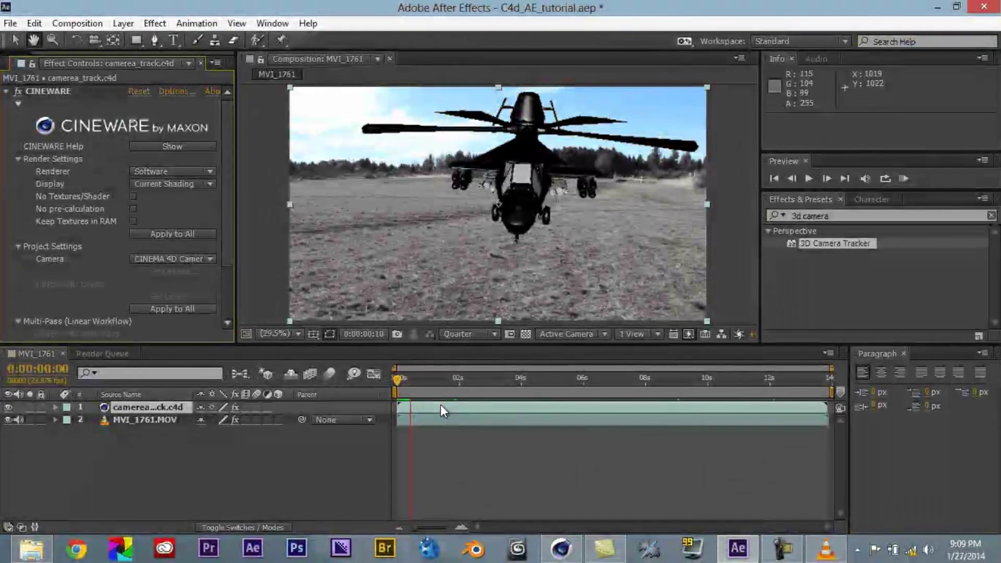
key("space")
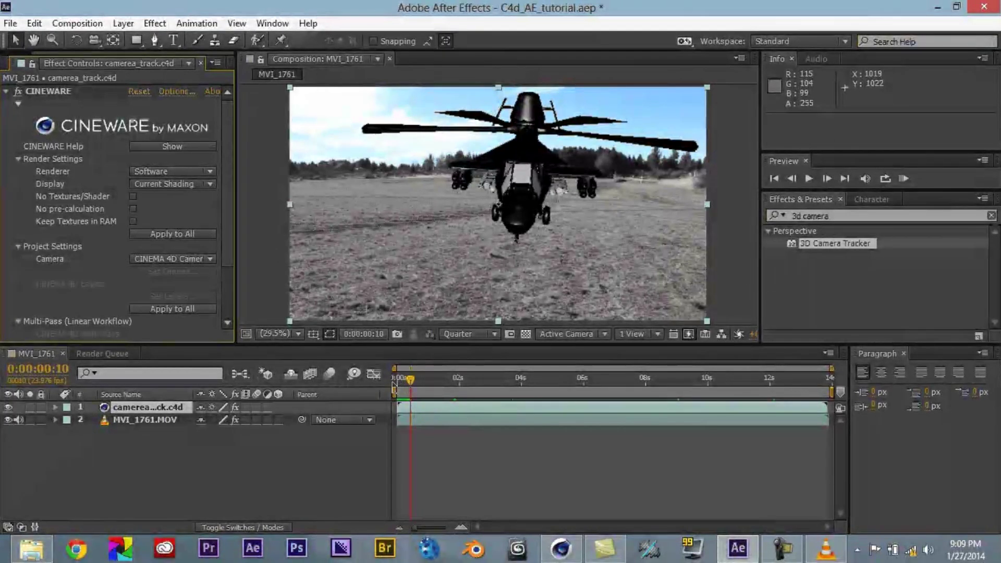
left_click(397, 385)
Set the Cineware renderer to Standard (Final) and preview the comp at Full resolution
left_click(173, 171)
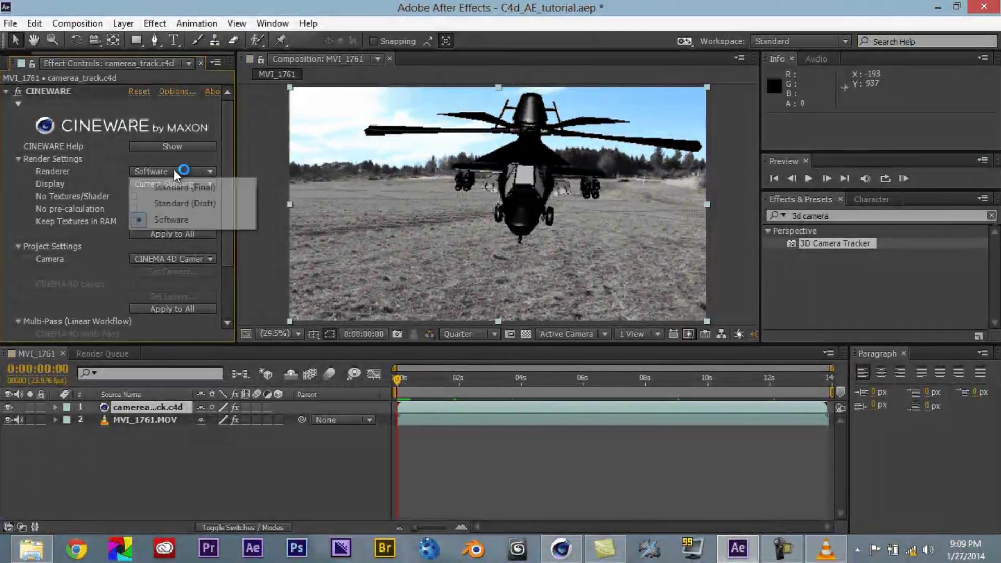
left_click(202, 204)
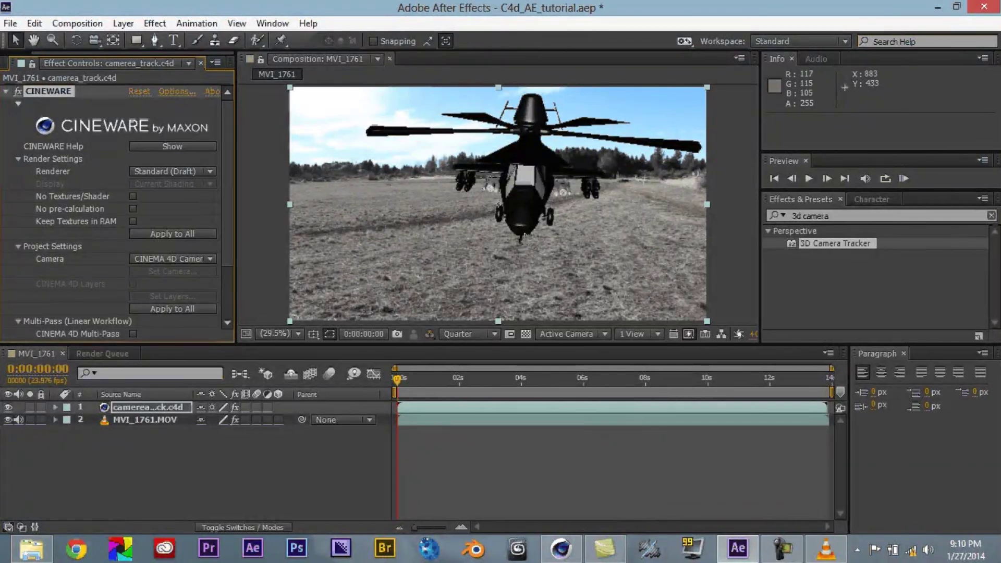
left_click(208, 172)
left_click(208, 187)
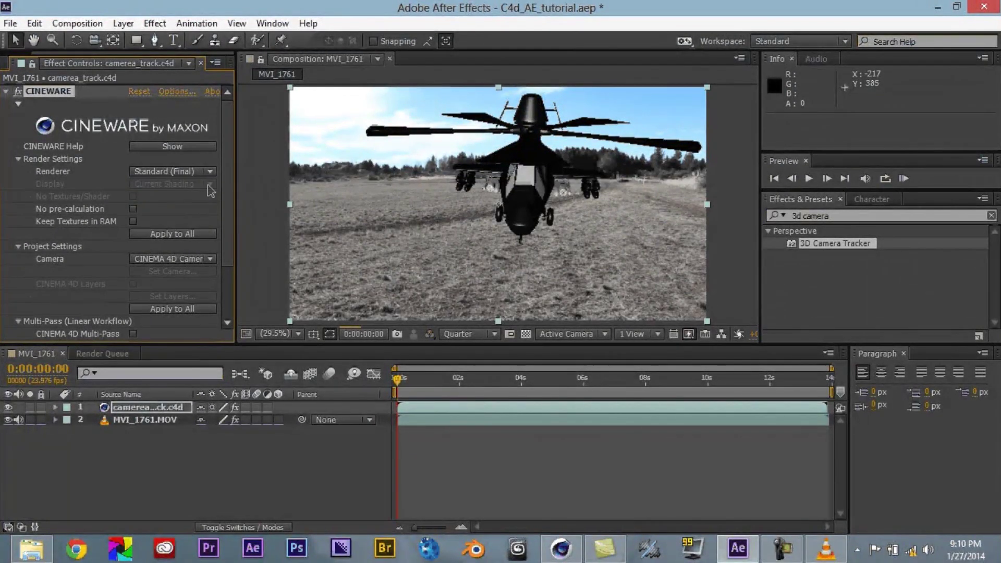
left_click(468, 335)
left_click(472, 374)
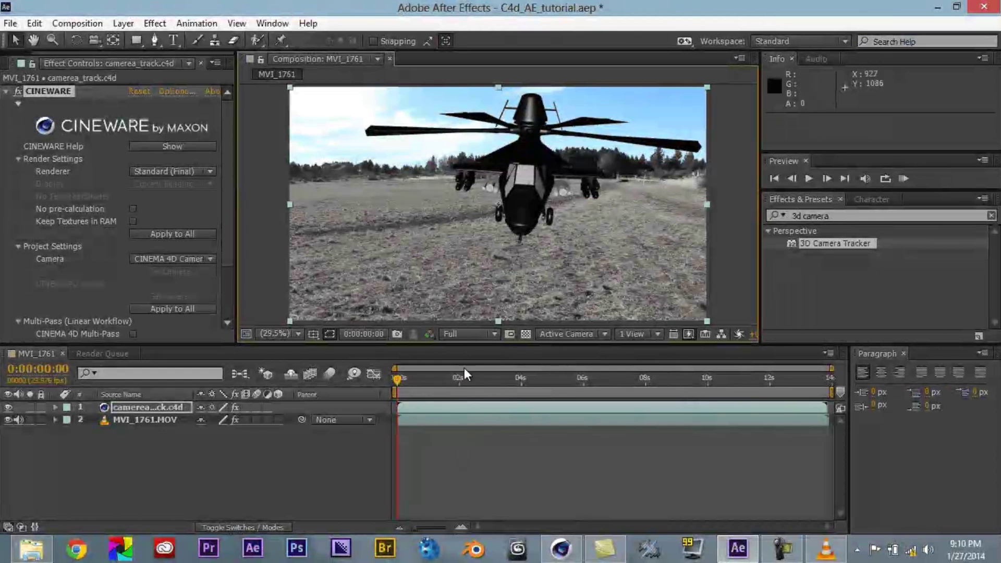
left_click(492, 378)
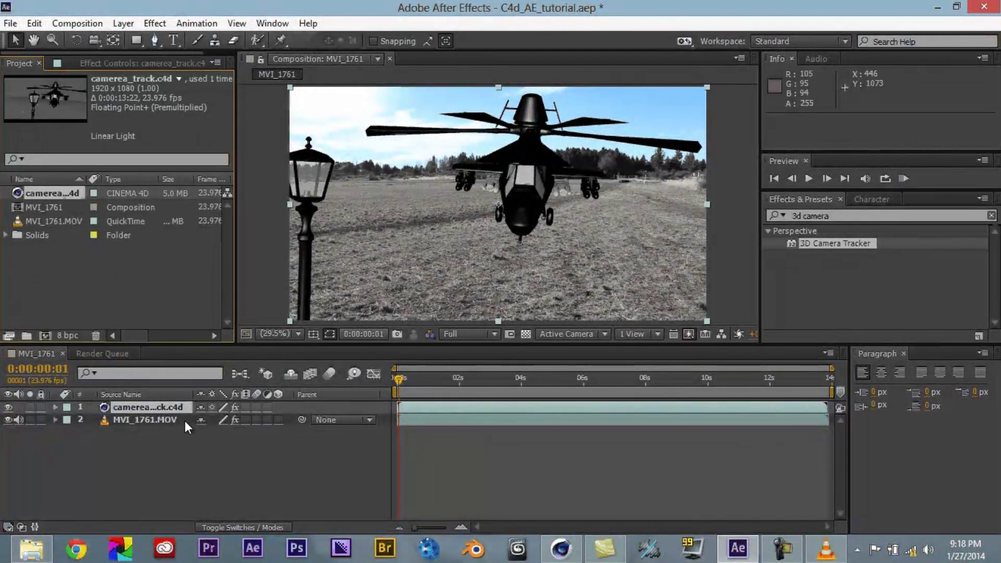
left_click(148, 407)
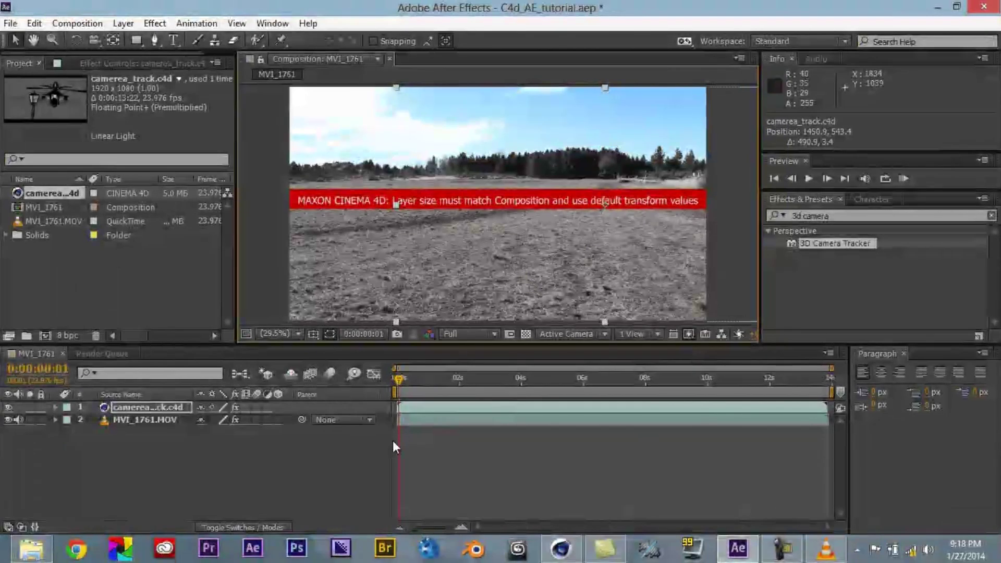
key("ctrl+z")
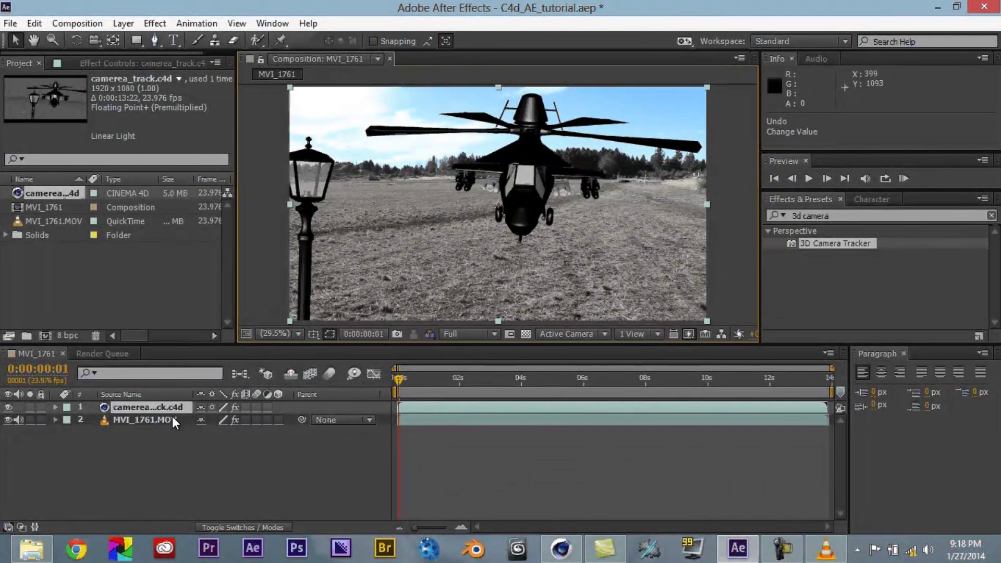
left_click(161, 408)
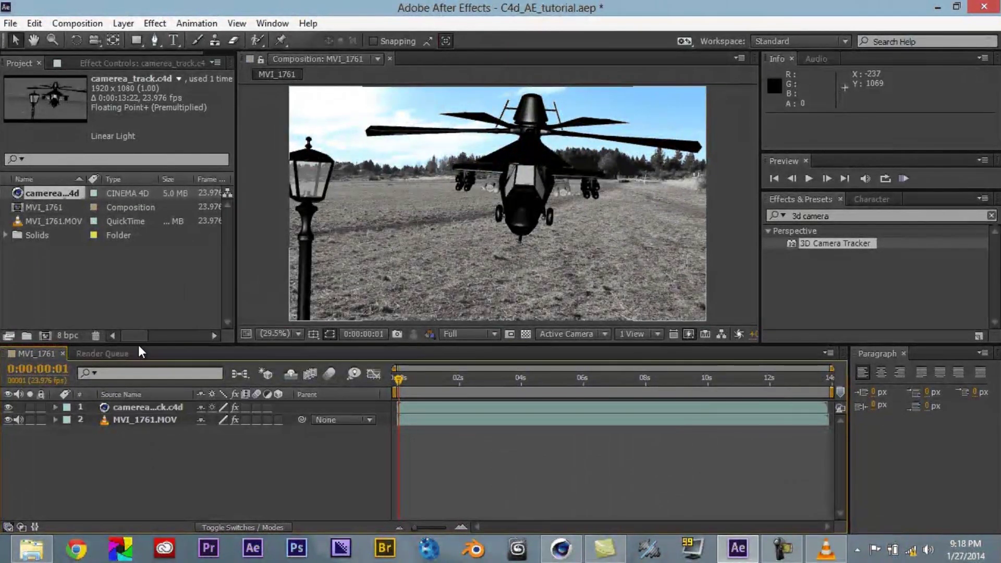
left_click(142, 311)
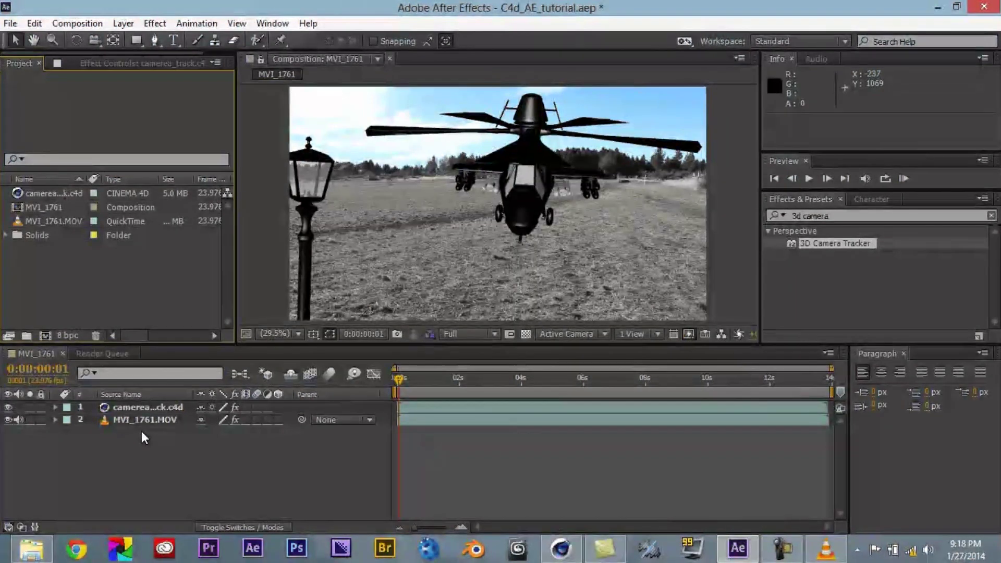
left_click(133, 407)
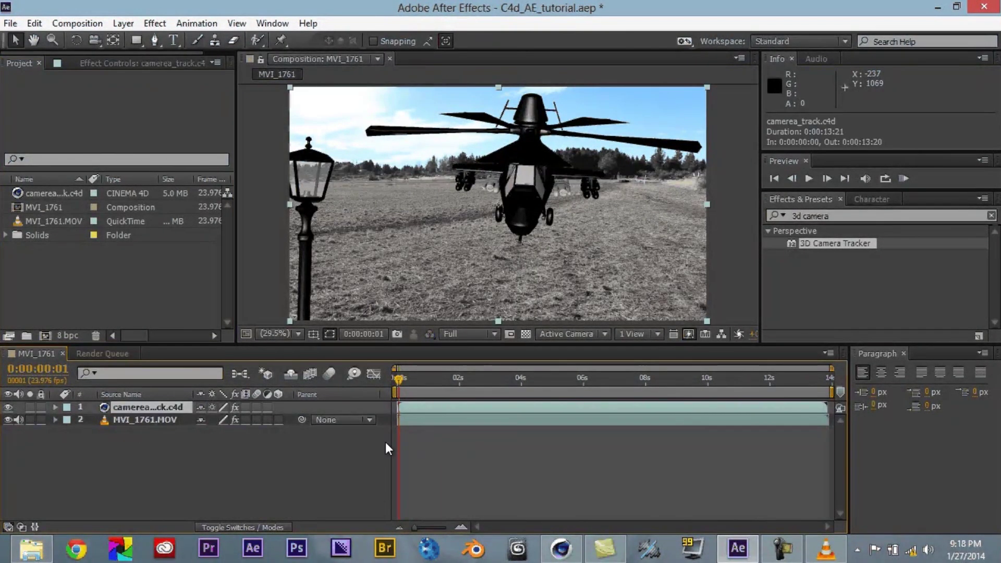
left_click(562, 553)
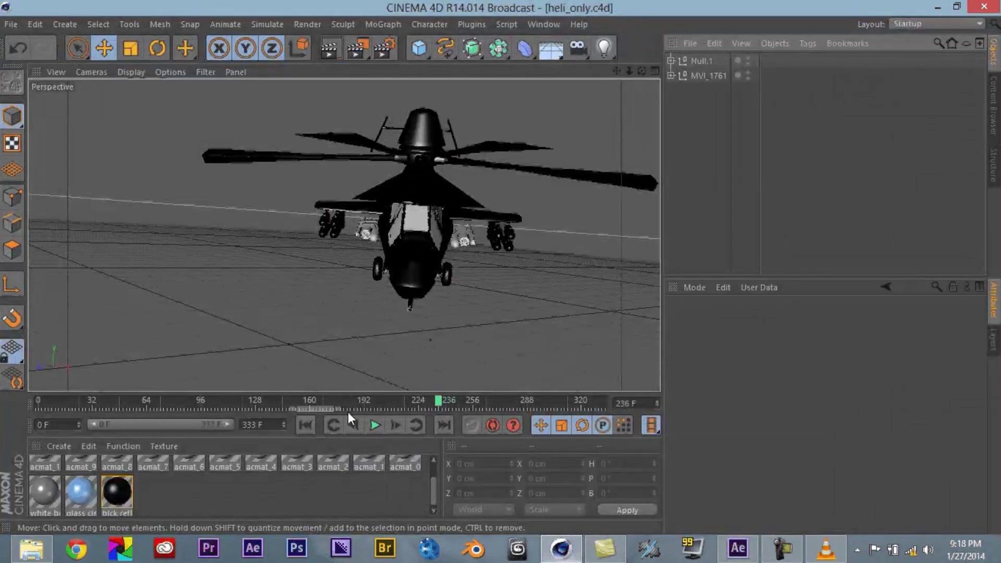
left_click(360, 405)
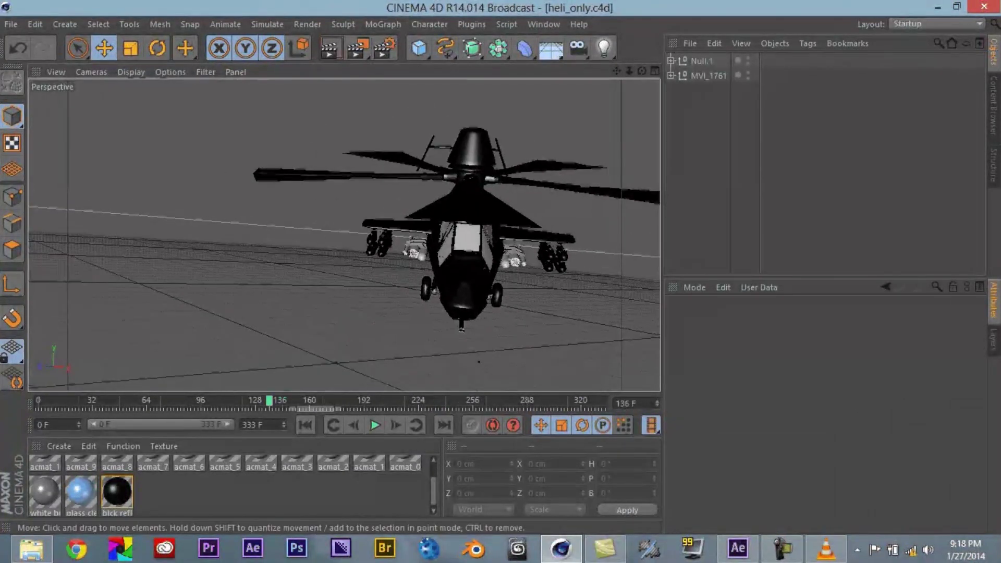
key("alt+Tab")
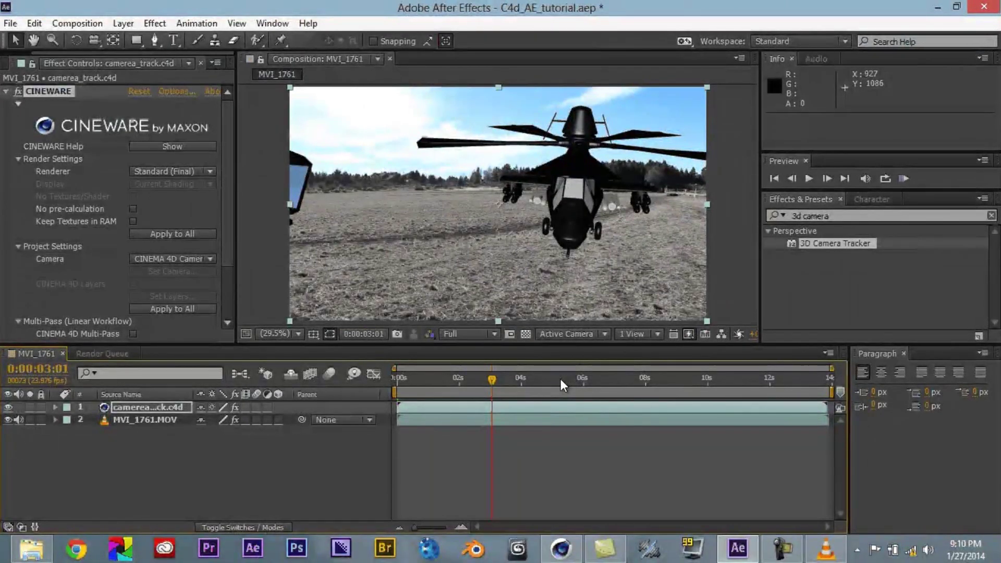
left_click(561, 378)
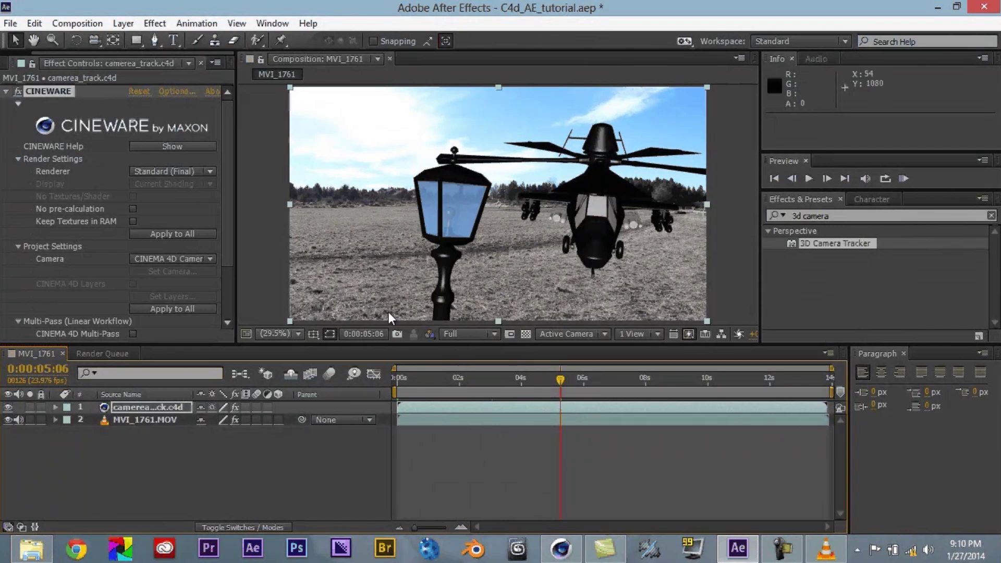
left_click(560, 550)
At frame 167, move the lamppost left away from the helicopter and save camerea_track.c4d
left_click_drag(296, 406, 335, 412, "ctrl")
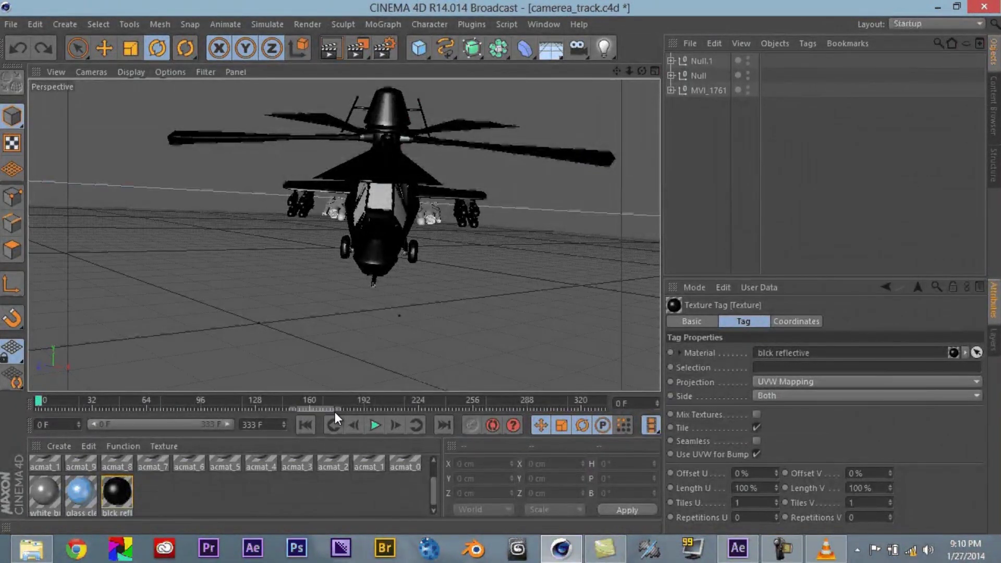
left_click(320, 401)
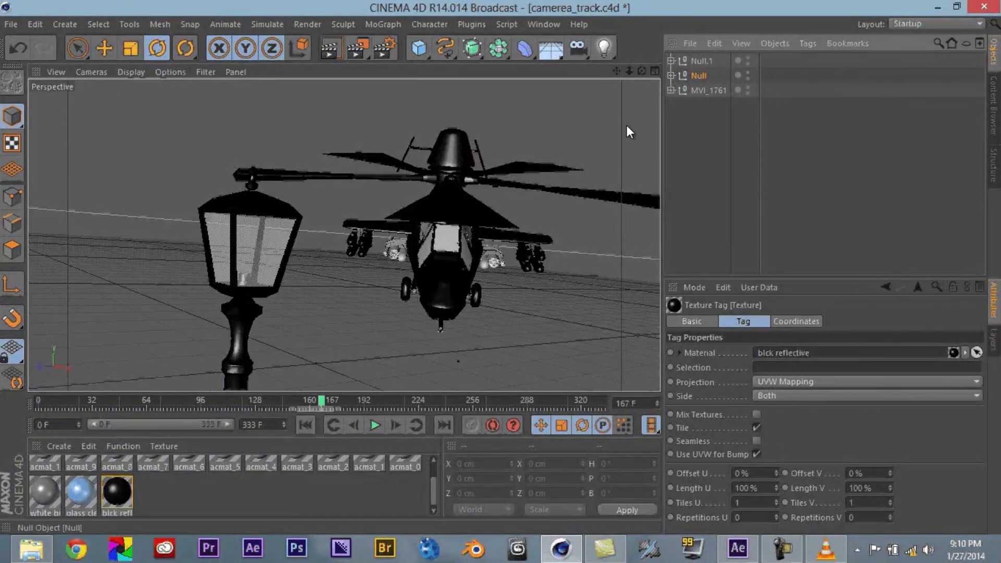
left_click(105, 48)
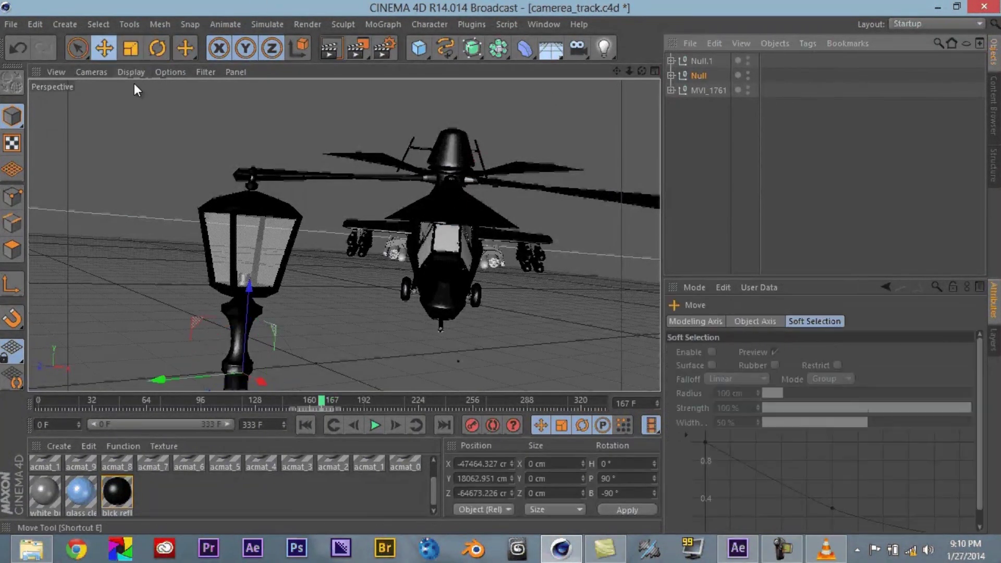
left_click_drag(262, 386, 208, 226)
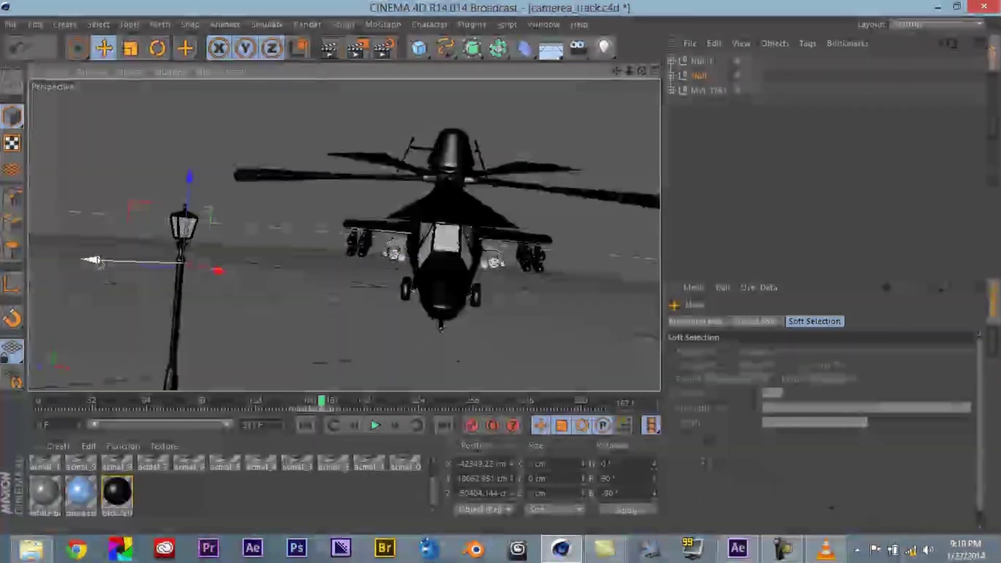
key("ctrl+z")
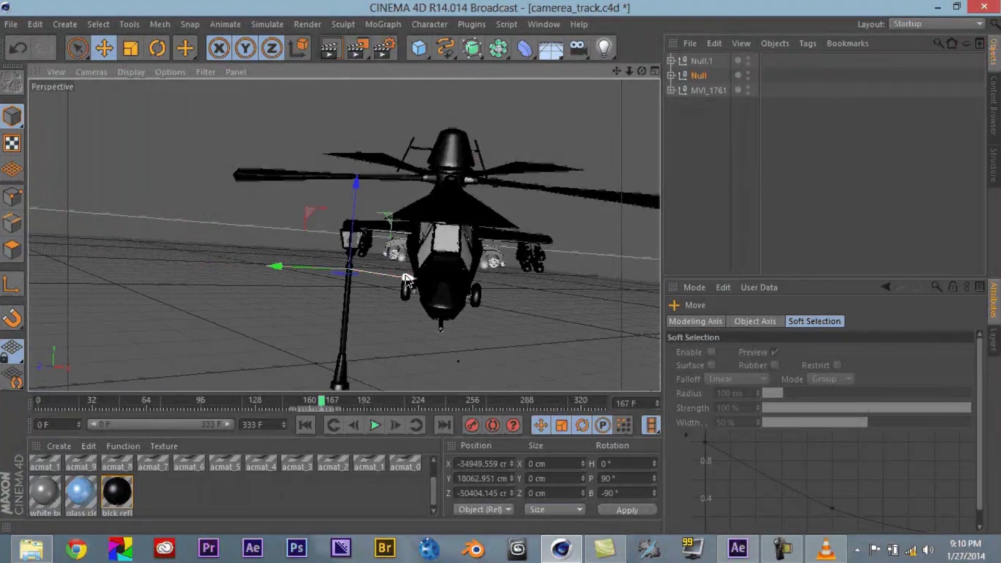
left_click_drag(407, 277, 173, 197)
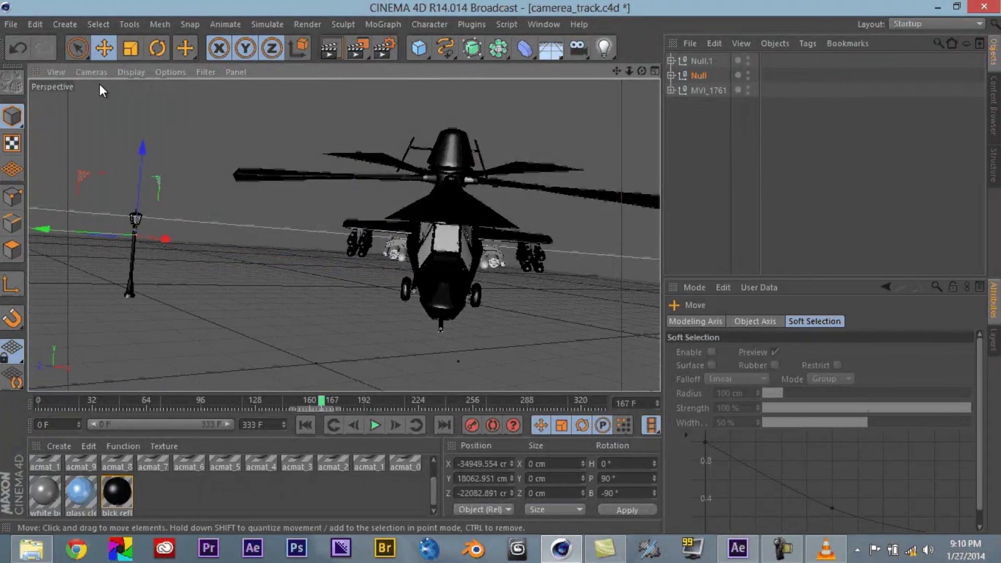
left_click(15, 23)
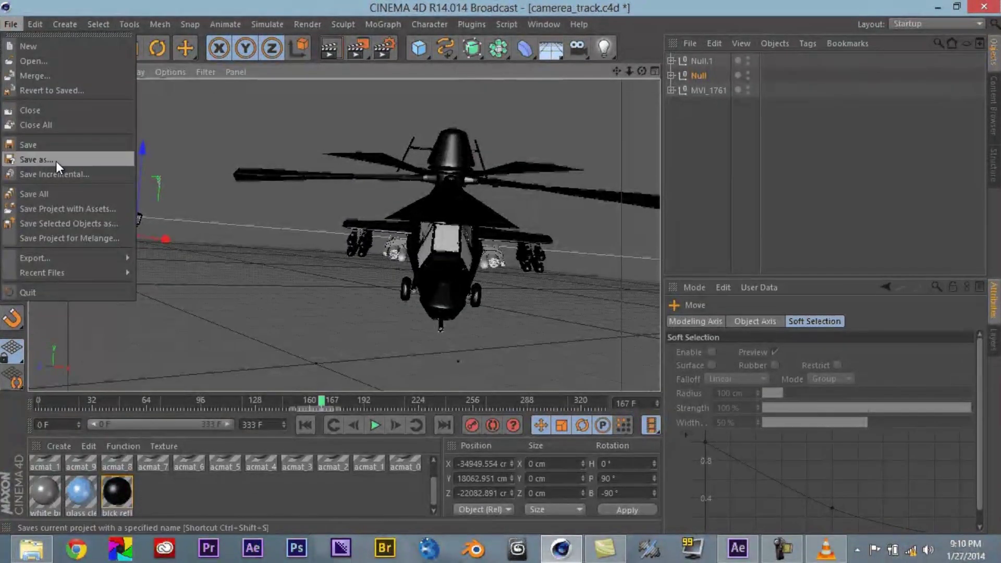
left_click(56, 146)
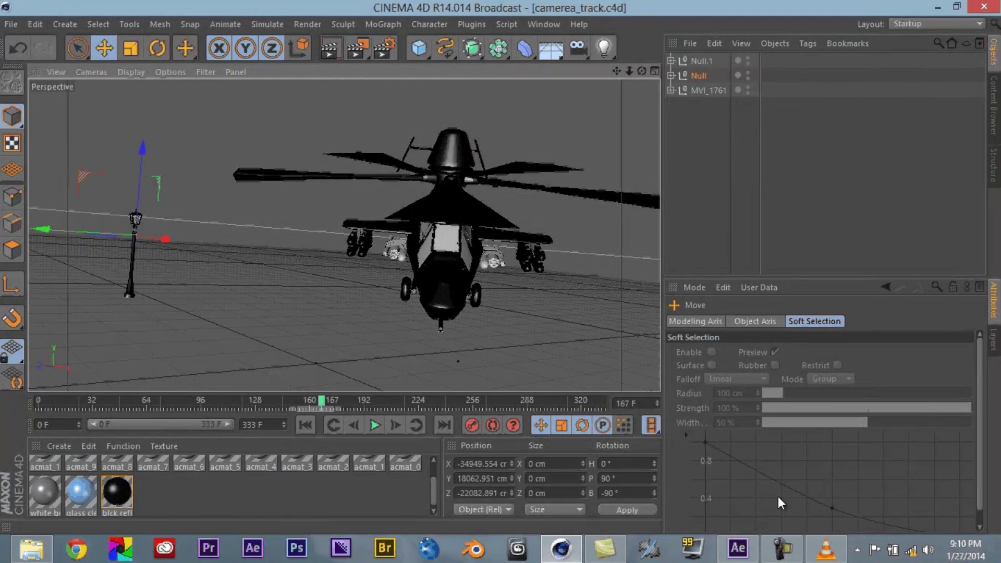
Bring After Effects back to front and set the MVI_1761 playhead to 0:00:00:16
left_click(751, 553)
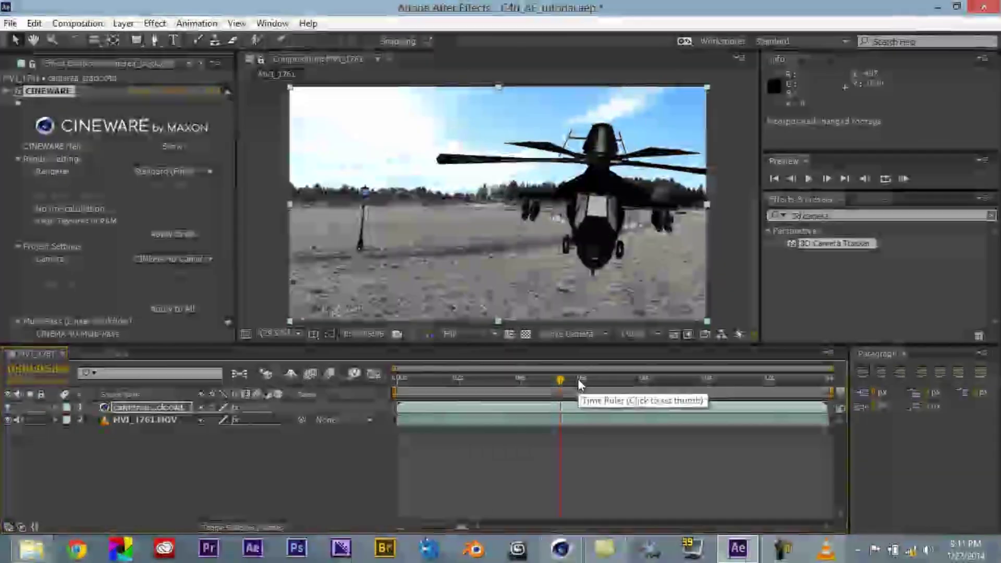
left_click(560, 551)
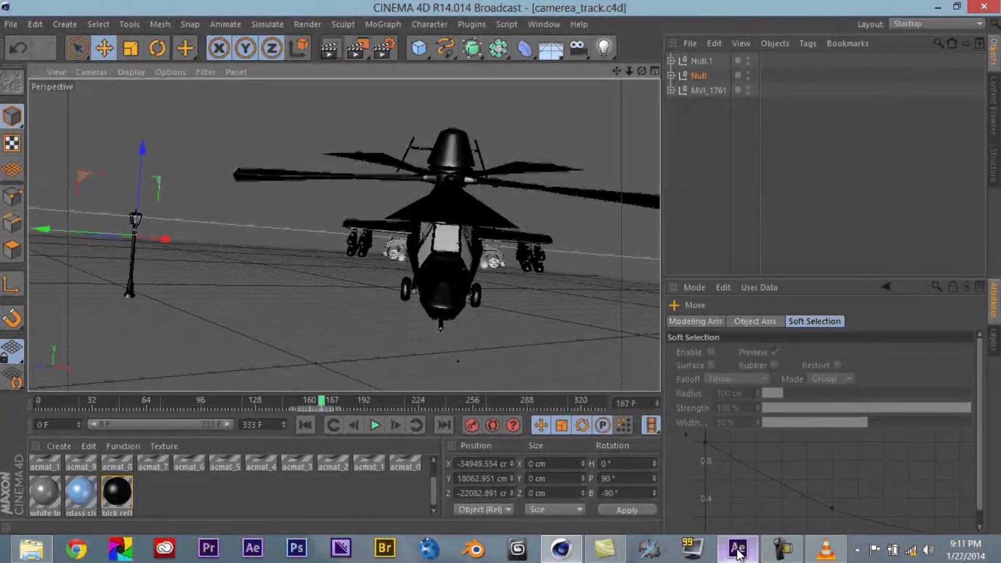
left_click(753, 553)
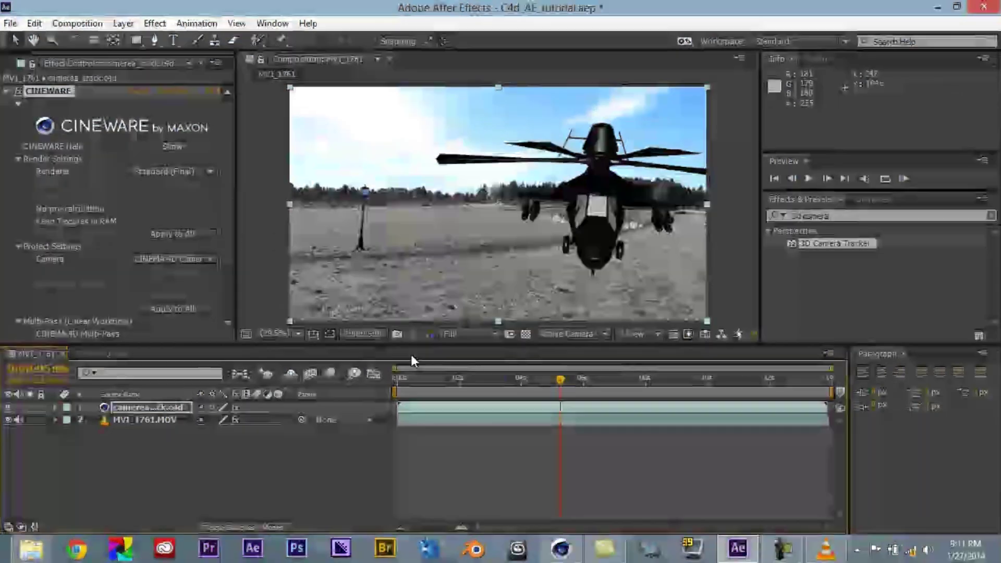
left_click(417, 380)
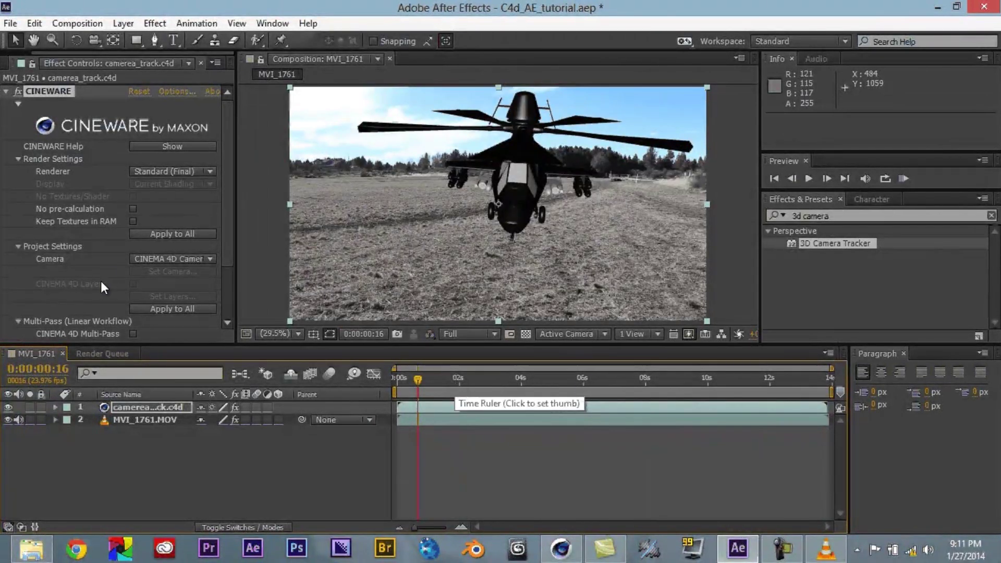
Add the MVI_1761 composition to the render queue
left_click(132, 450)
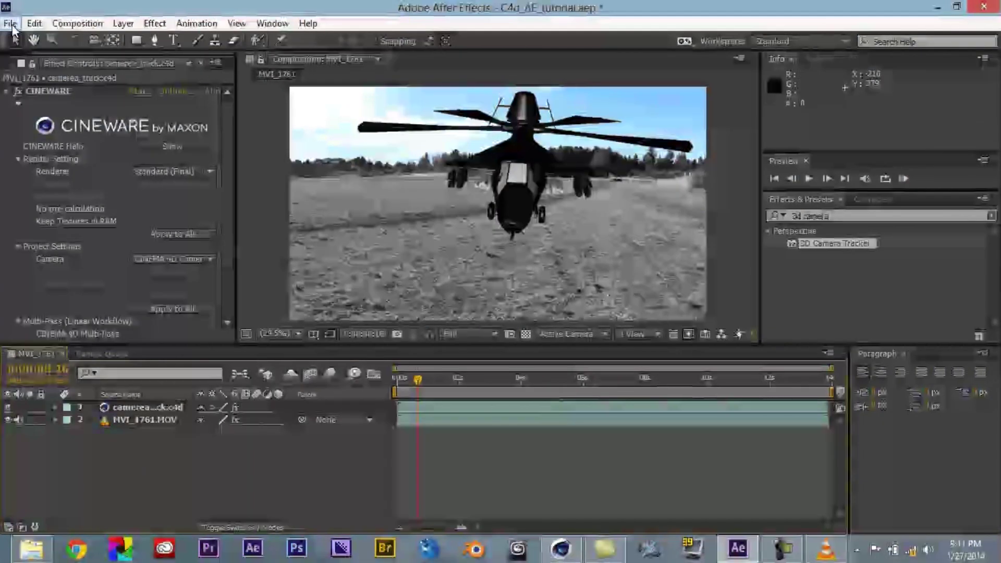
left_click(11, 24)
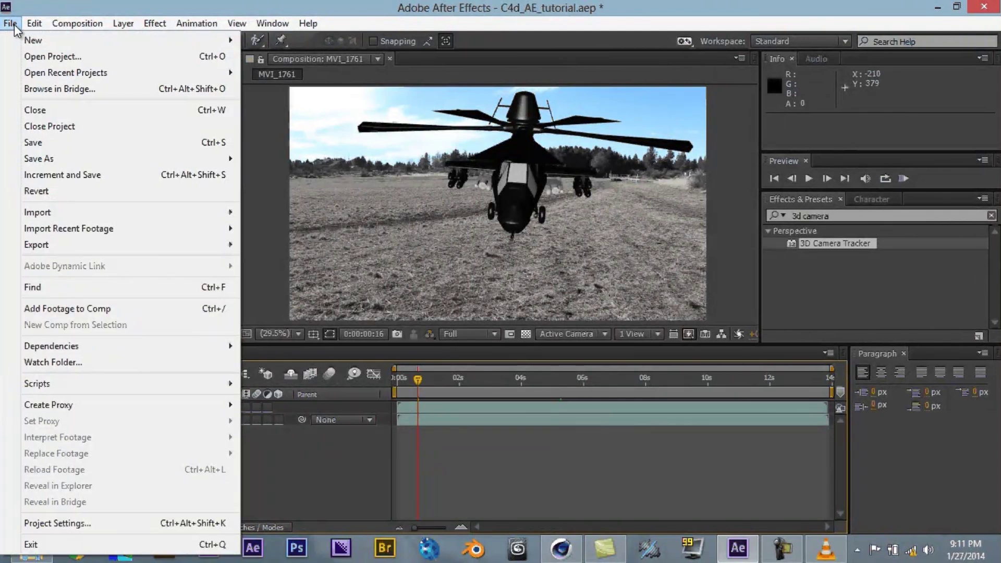
mouse_move(57, 21)
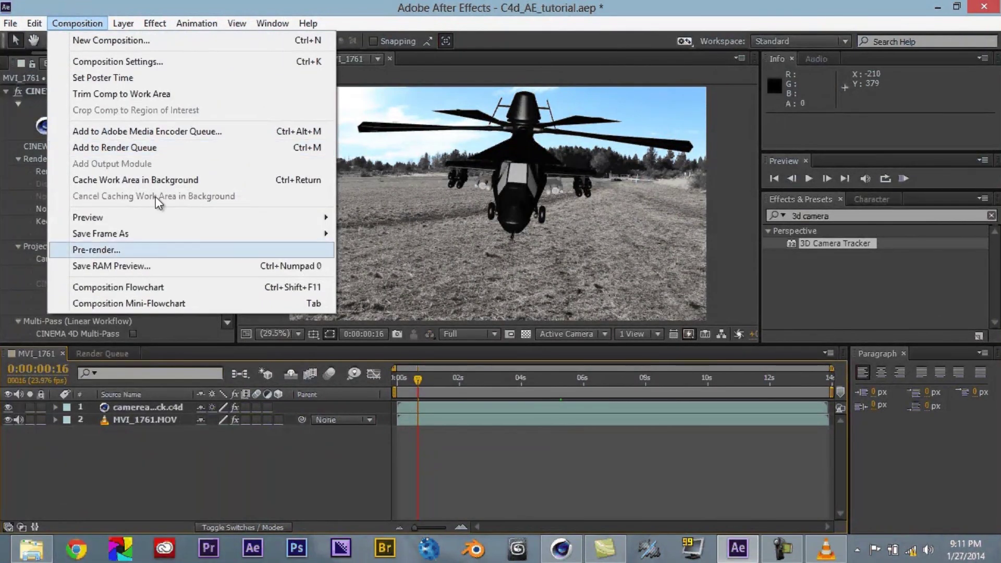
left_click(157, 148)
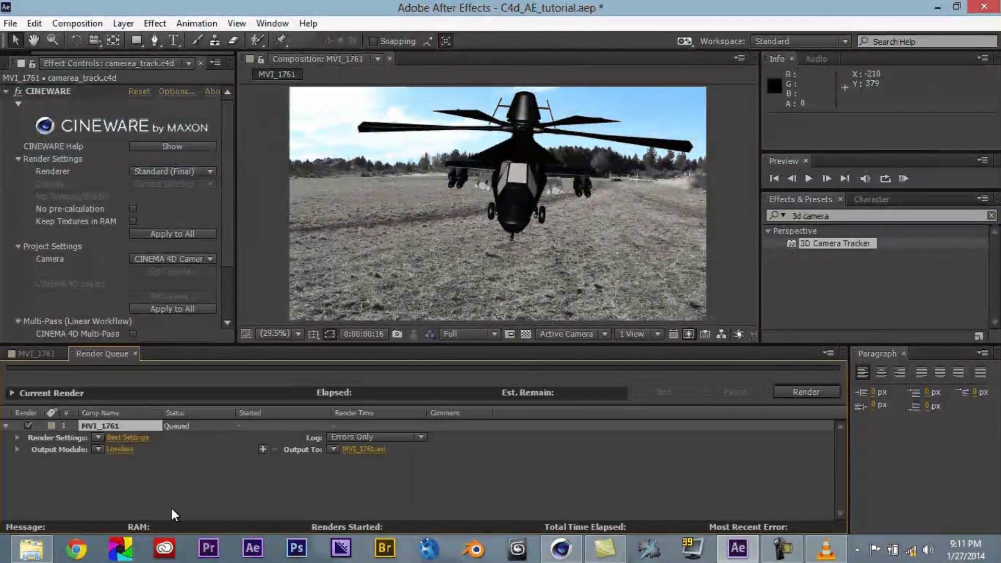
Set the output module to Targa Sequence at 32 bits/pixel with RGB + Alpha channels
left_click(127, 451)
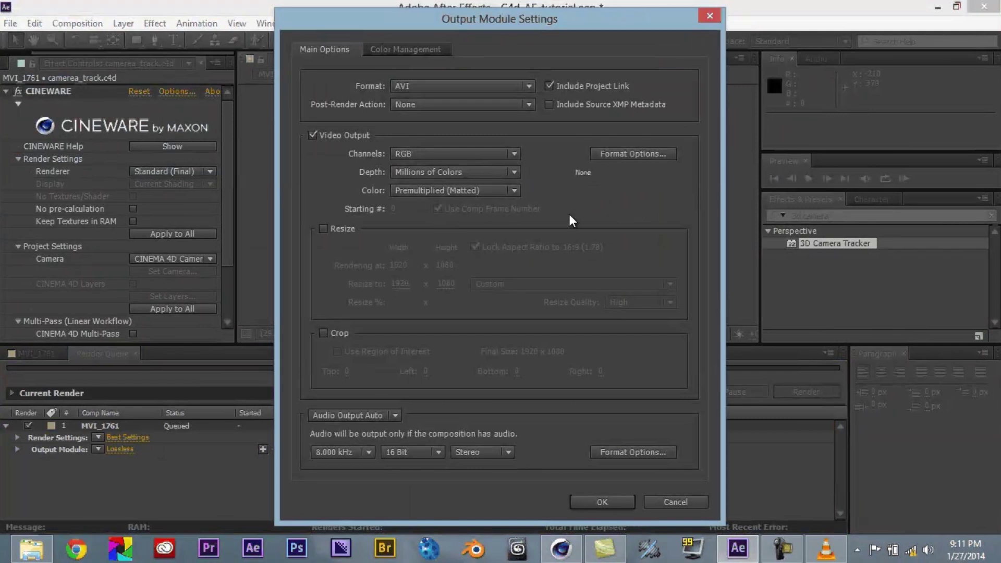
left_click(503, 86)
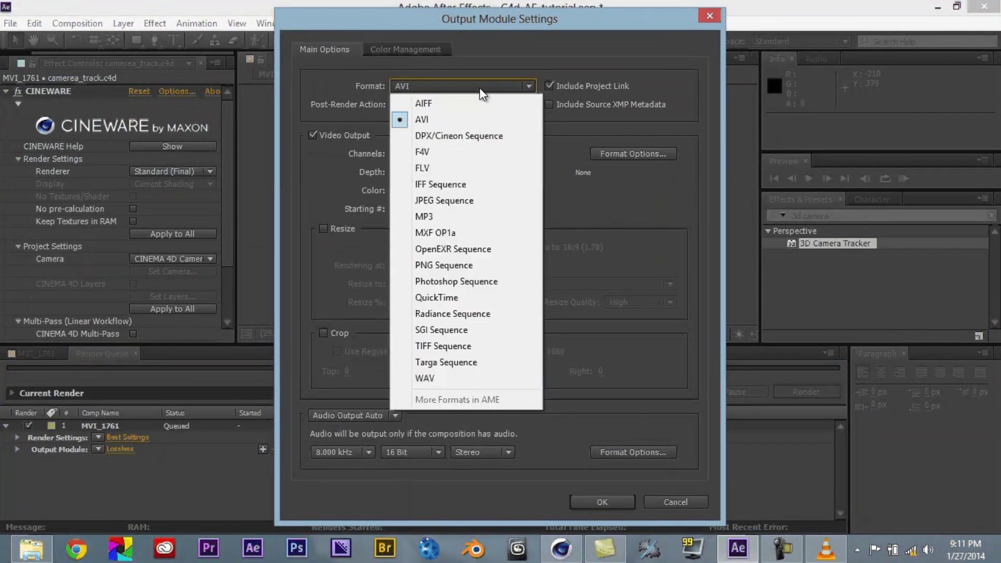
left_click(484, 362)
left_click(515, 153)
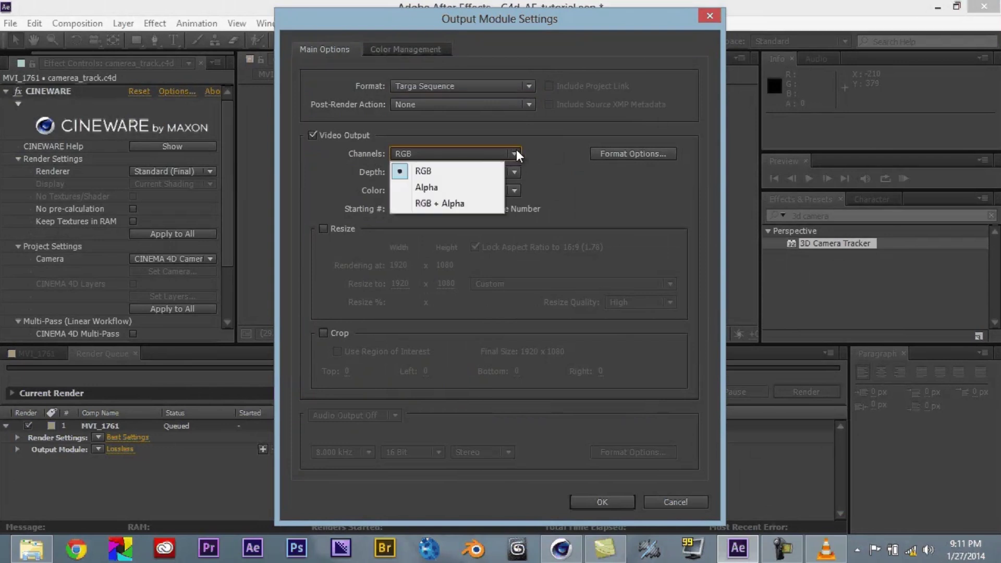
left_click(433, 171)
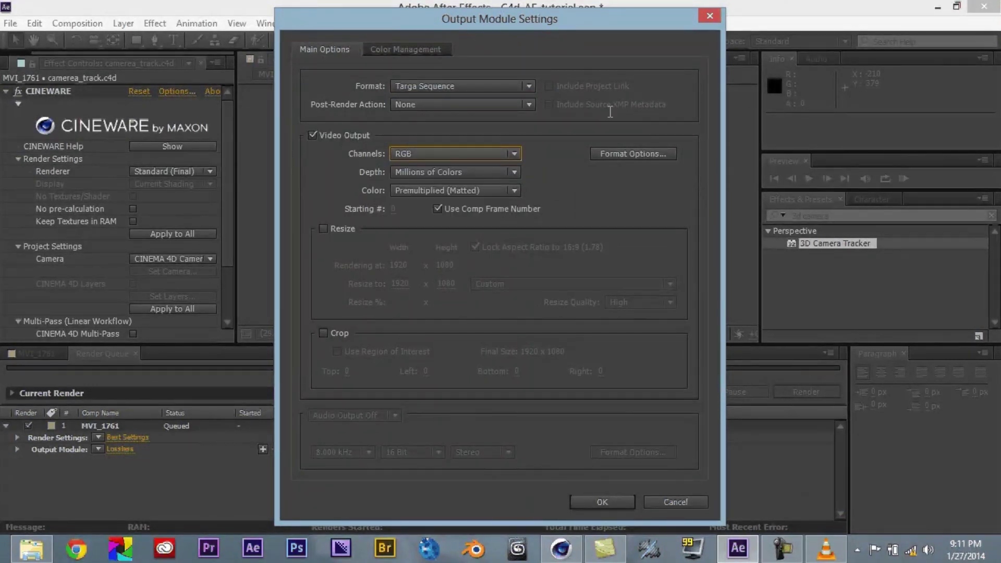
left_click(617, 151)
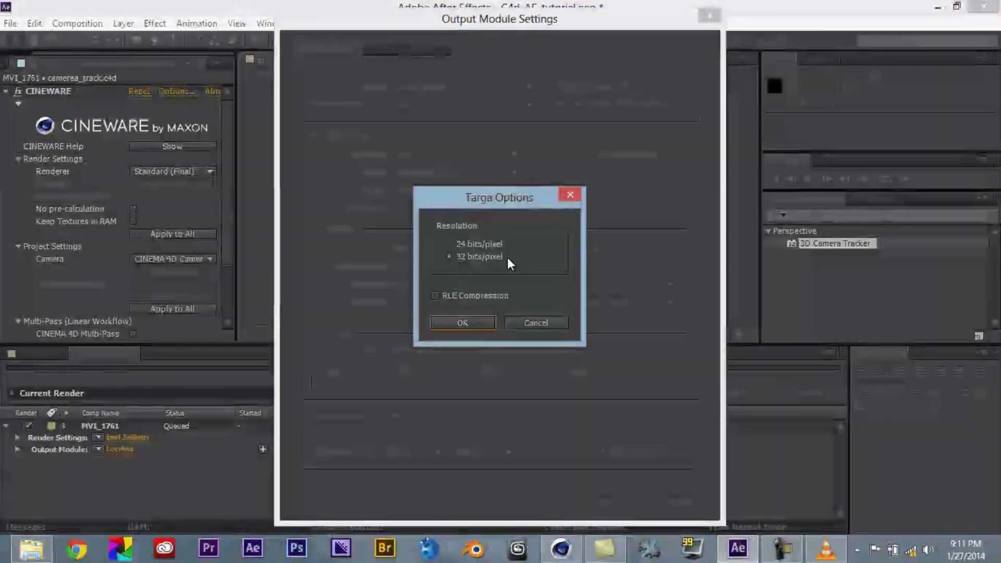
left_click(463, 323)
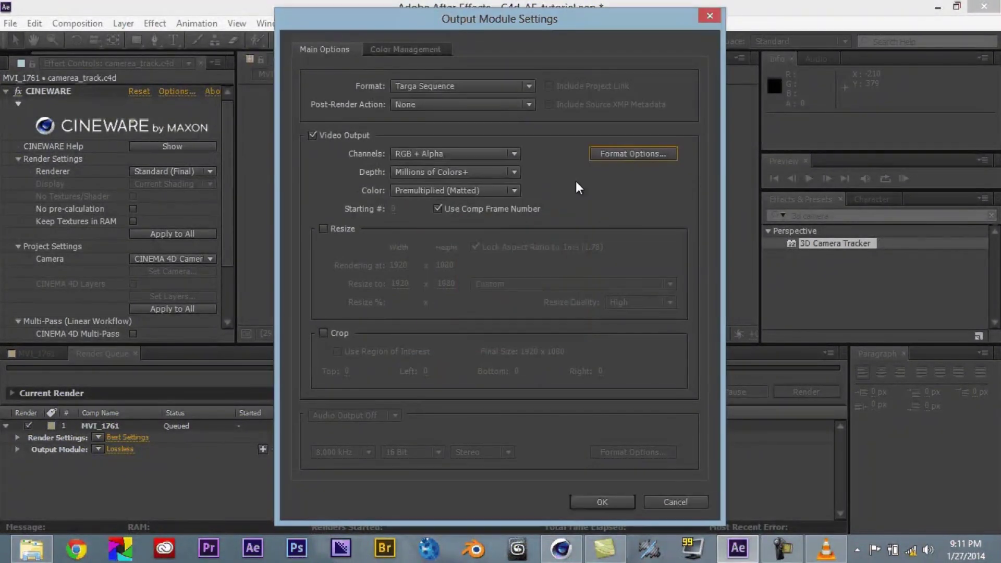
left_click(598, 503)
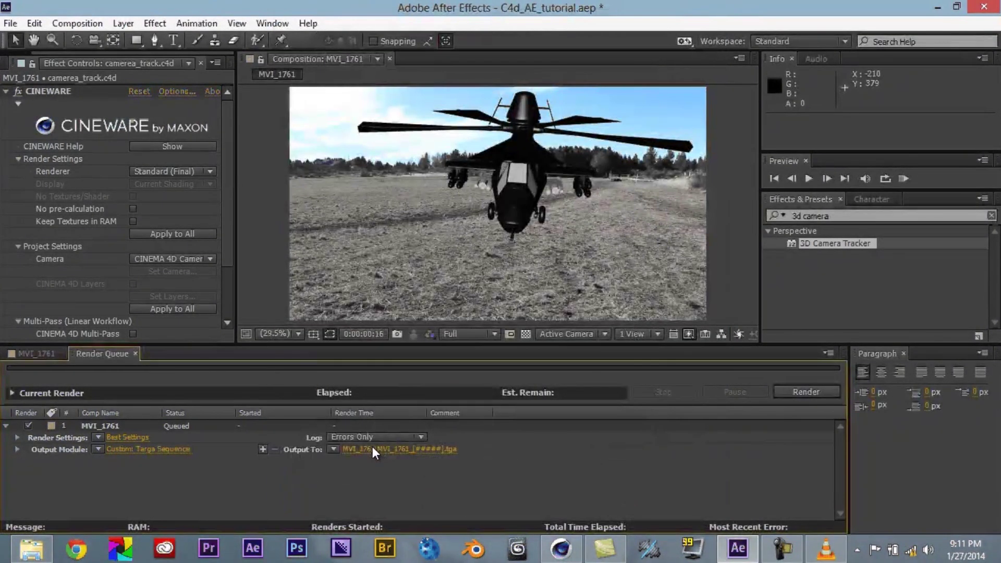
left_click(372, 449)
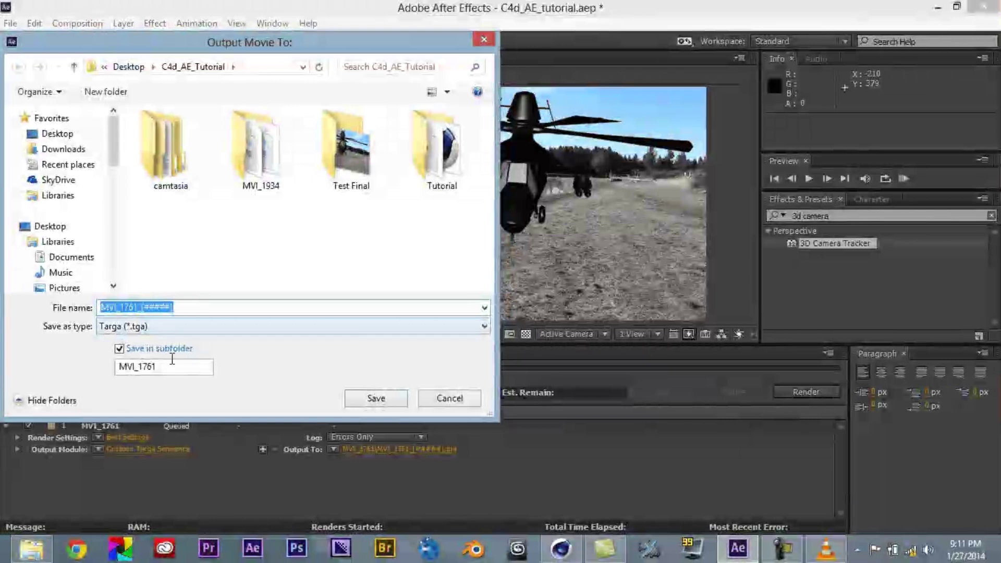
Set the output to heli_lamp\heli_lamp_[#####].tga, render it, and return to the MVI_1761 timeline
left_click_drag(177, 368, 101, 368)
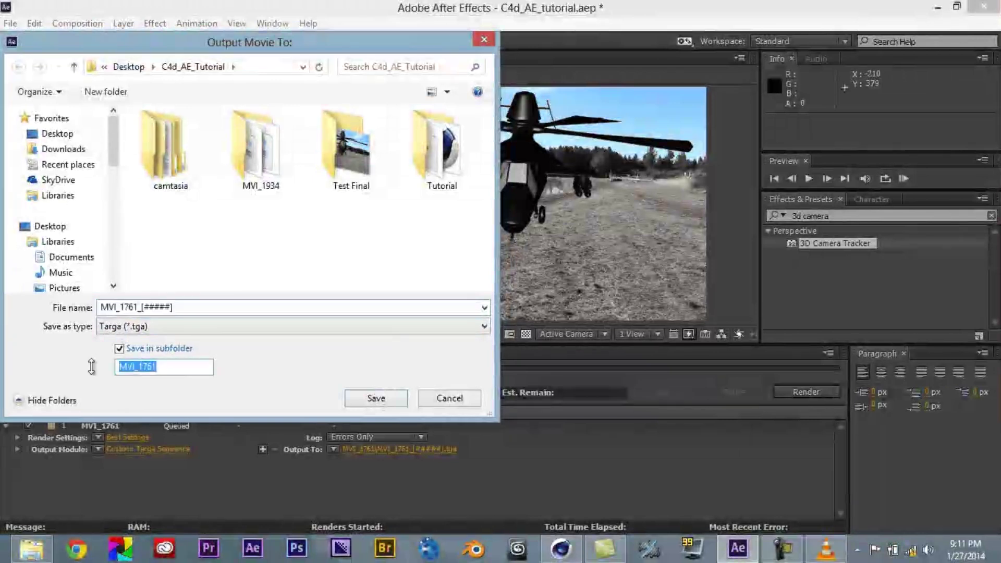
type("heli")
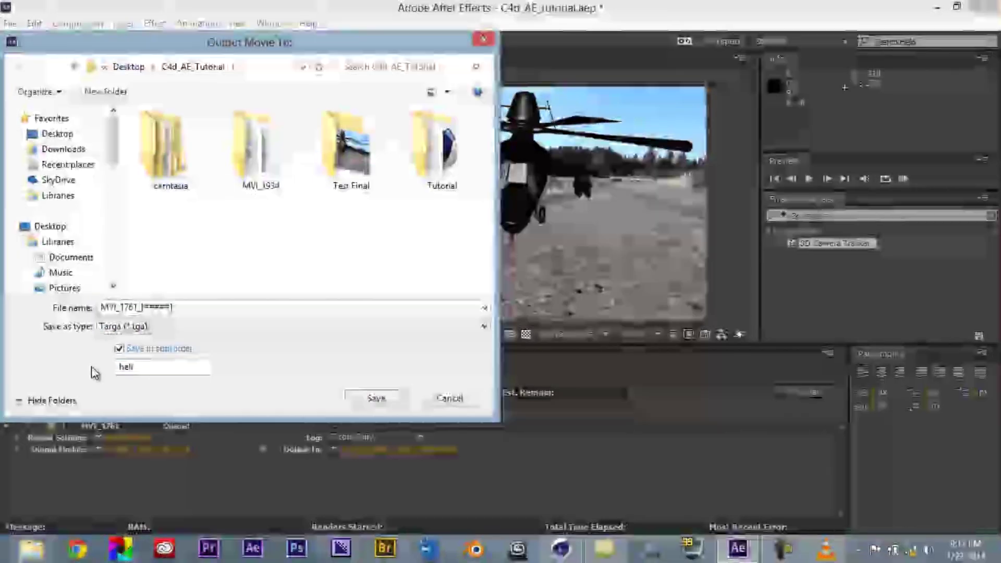
type("_lamp")
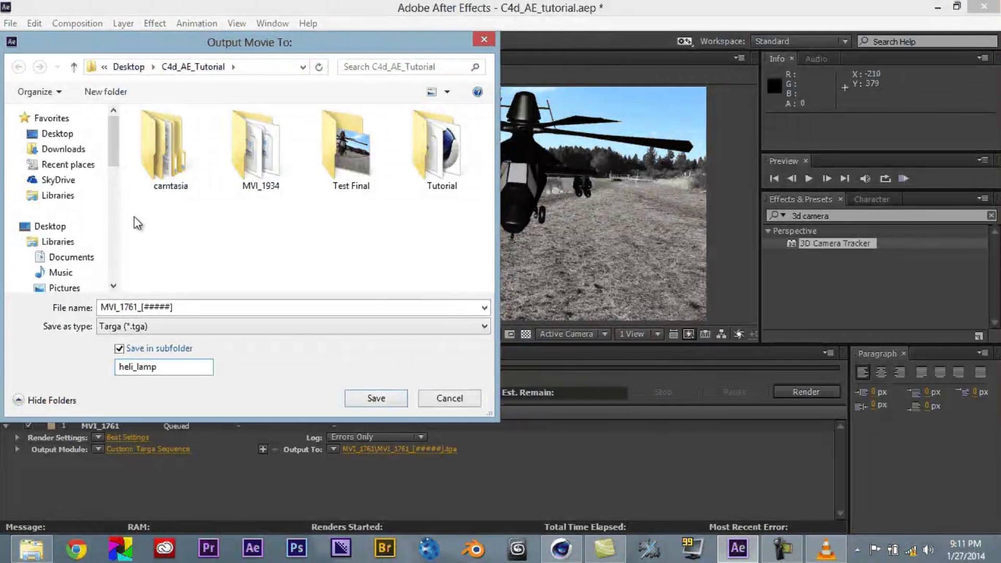
double_click(132, 306)
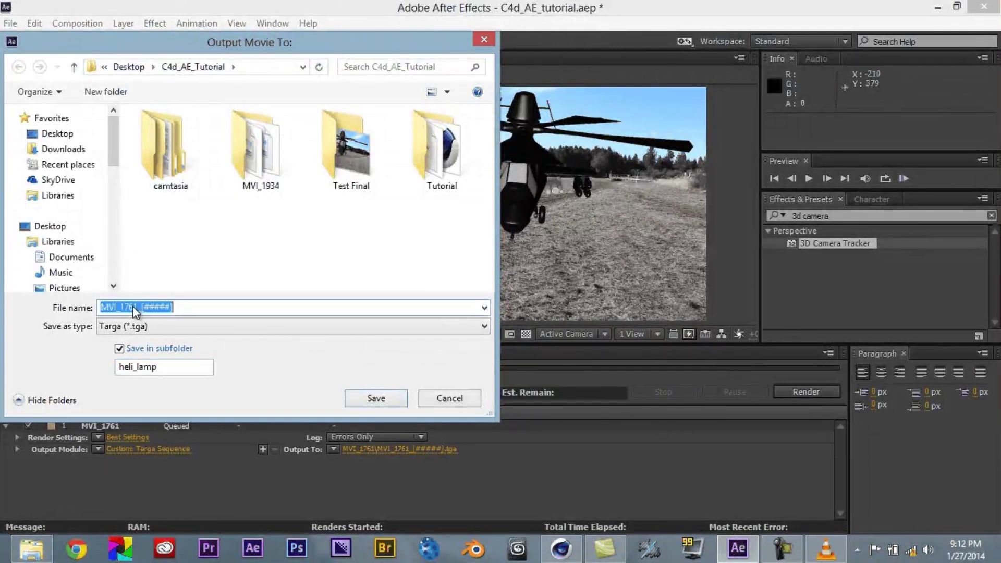
left_click_drag(138, 307, 18, 300)
type("heli_lam")
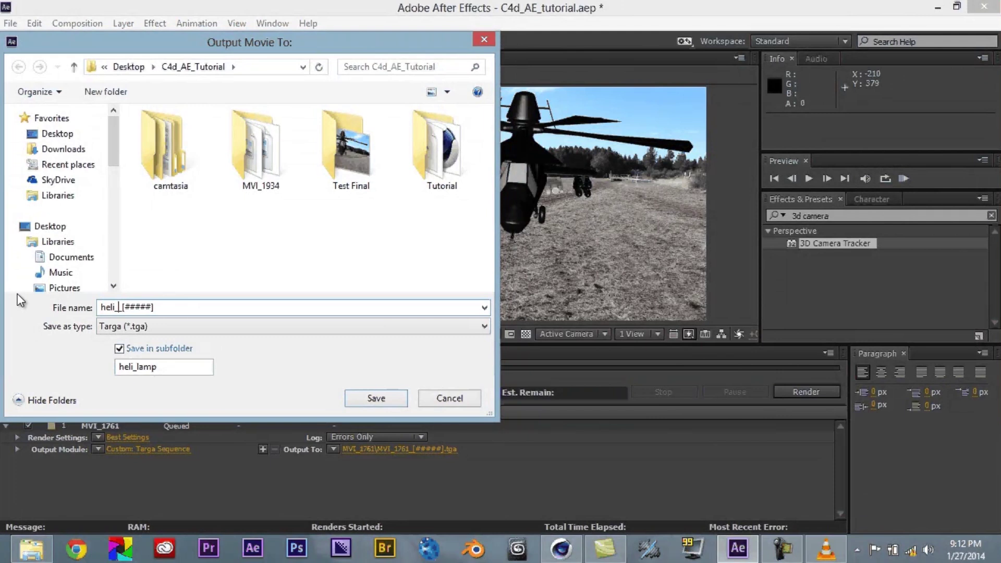
type("p")
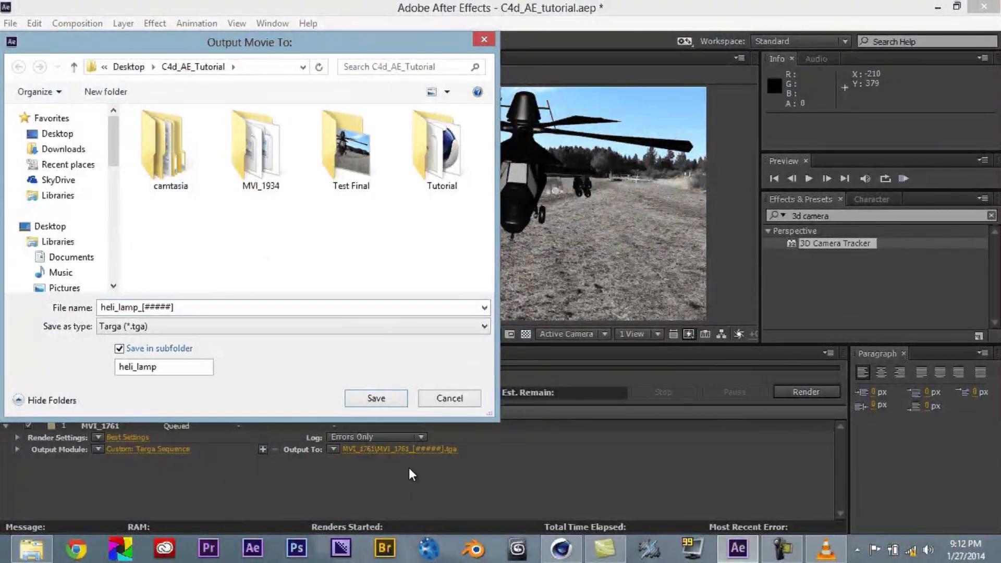
left_click(390, 405)
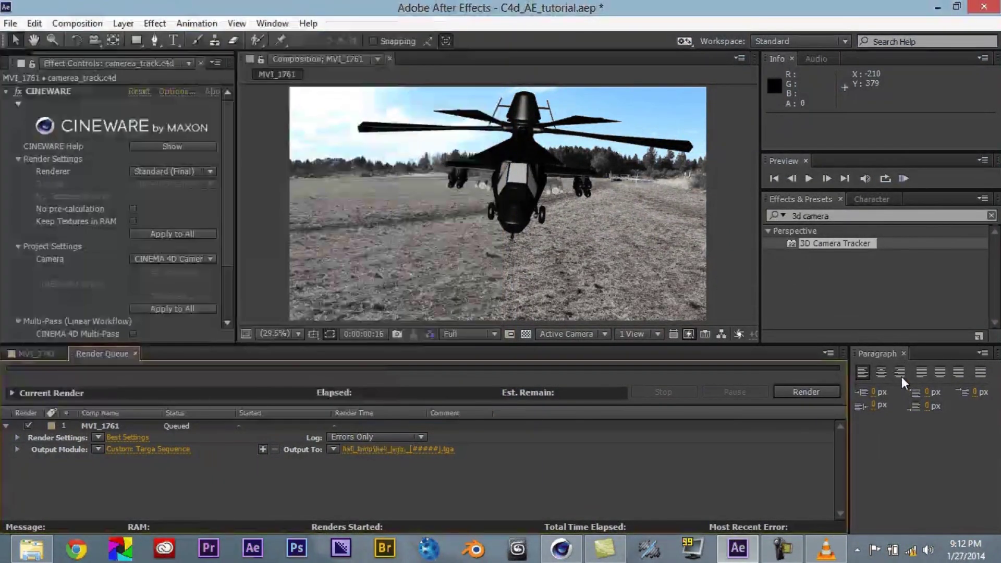
left_click(817, 397)
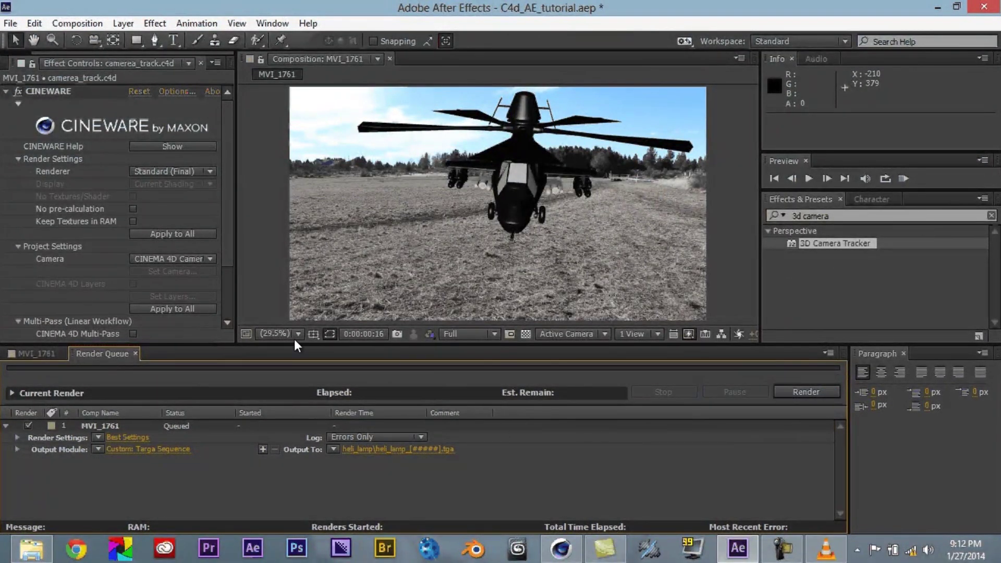
left_click(37, 354)
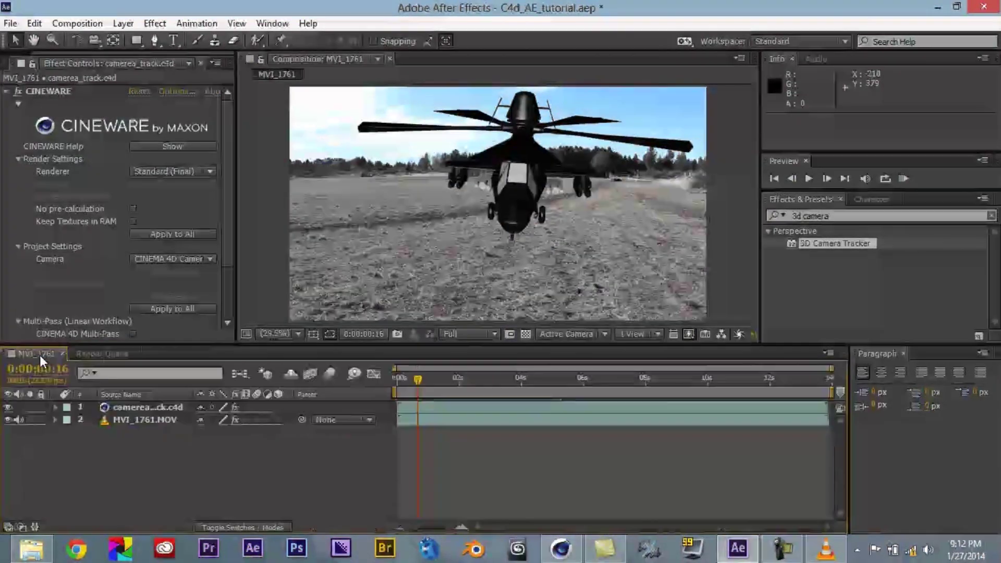
Switch to Cinema 4D and slide the lamp post along X to the left of the helicopter
left_click_drag(419, 376, 396, 378)
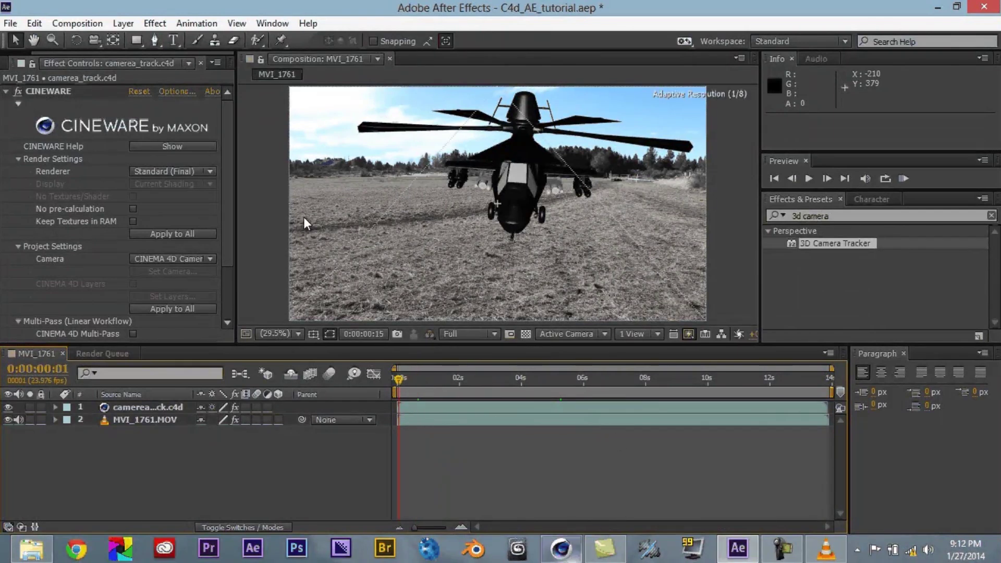
key("alt+Tab")
left_click_drag(167, 240, 423, 339)
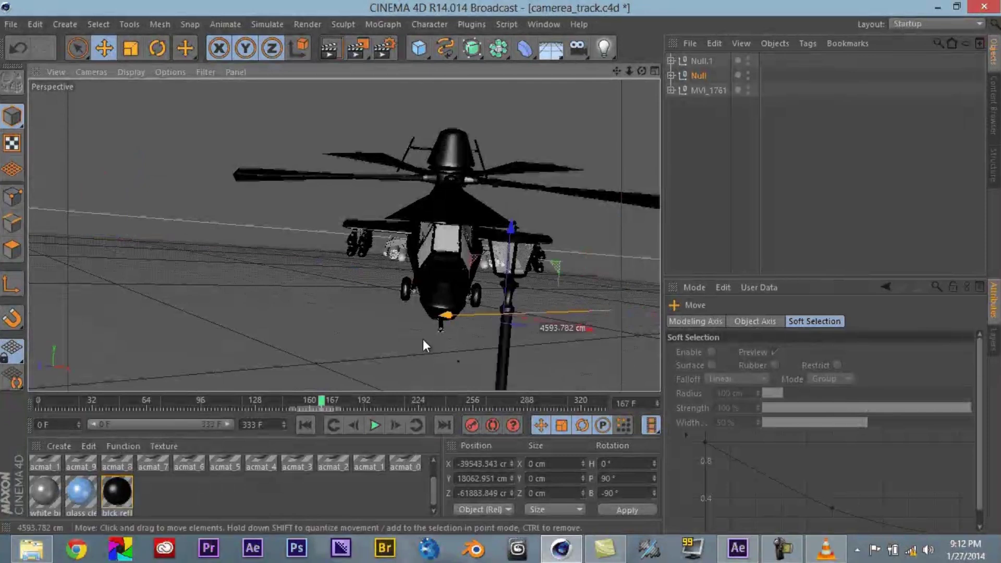
left_click_drag(95, 371, 322, 417)
left_click_drag(159, 353, 320, 398)
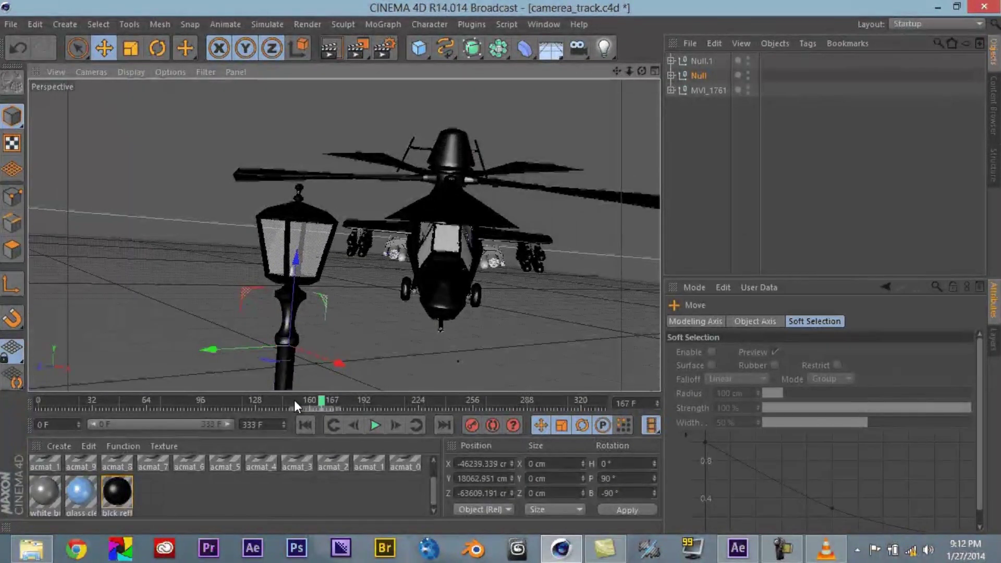
Check frames 132–172, fine-tune the lamp post to about X -45421, Z -64162 cm, and save
left_click(262, 402)
left_click_drag(216, 403, 330, 399)
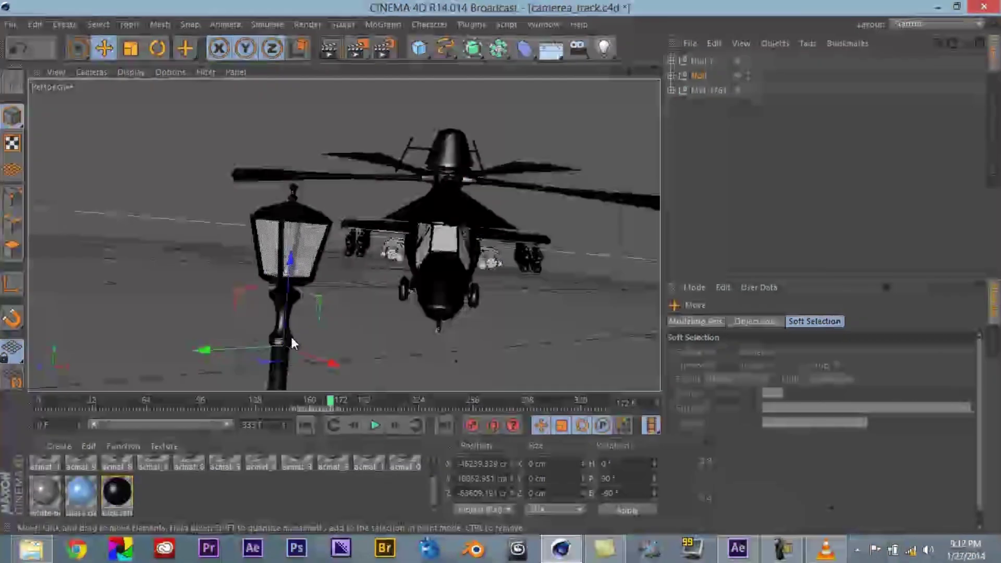
left_click_drag(222, 349, 275, 347)
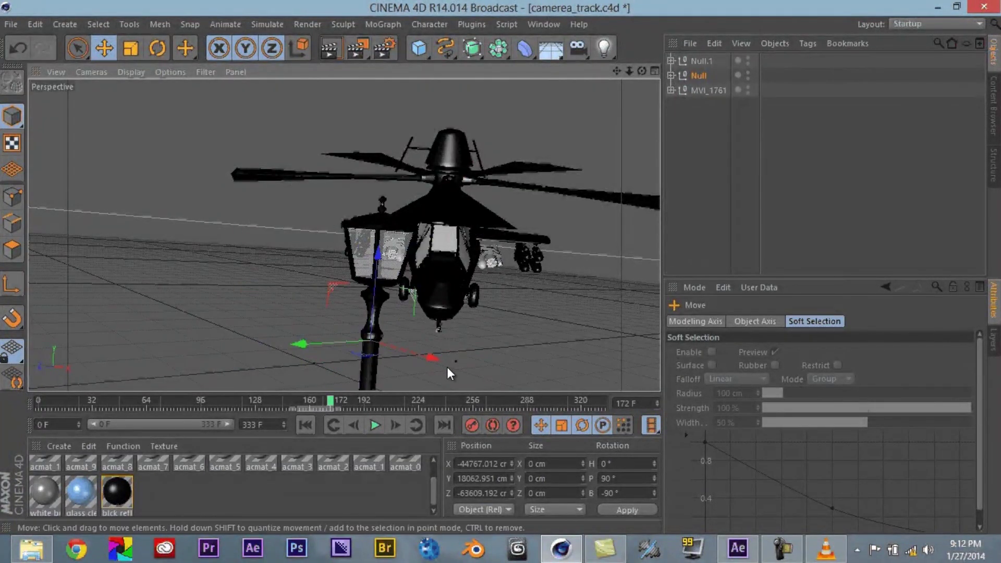
left_click_drag(442, 364, 288, 362)
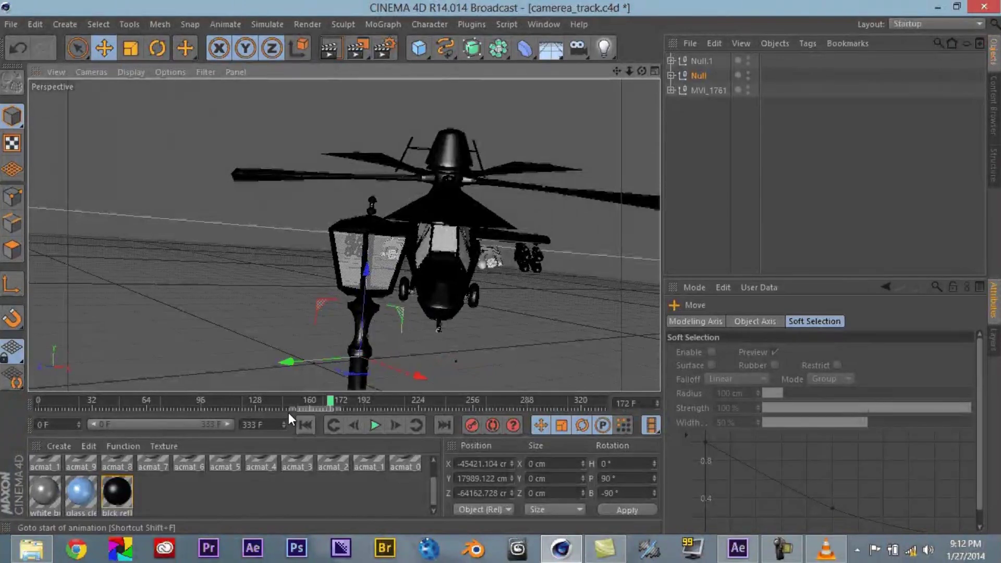
left_click_drag(327, 402, 438, 402)
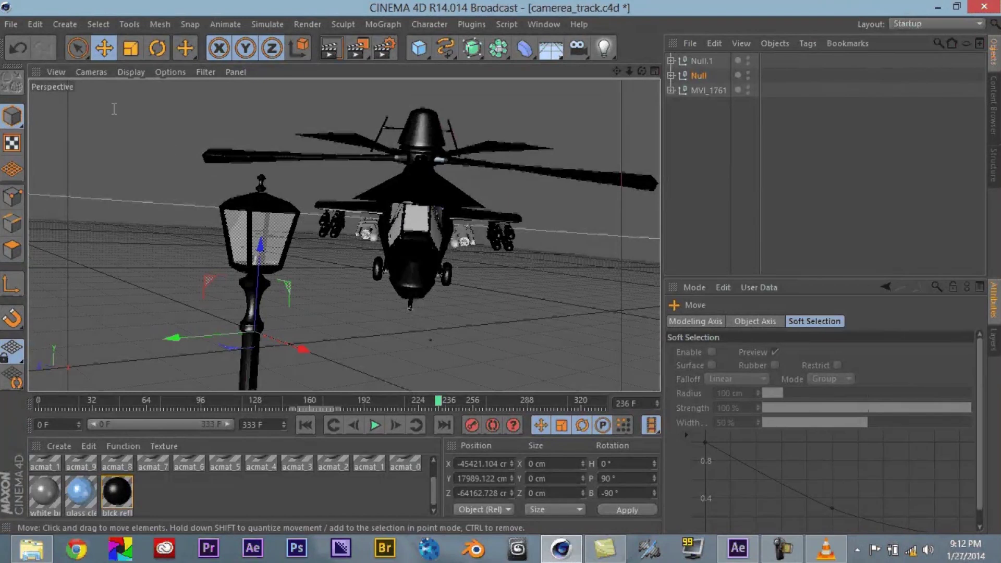
left_click(11, 24)
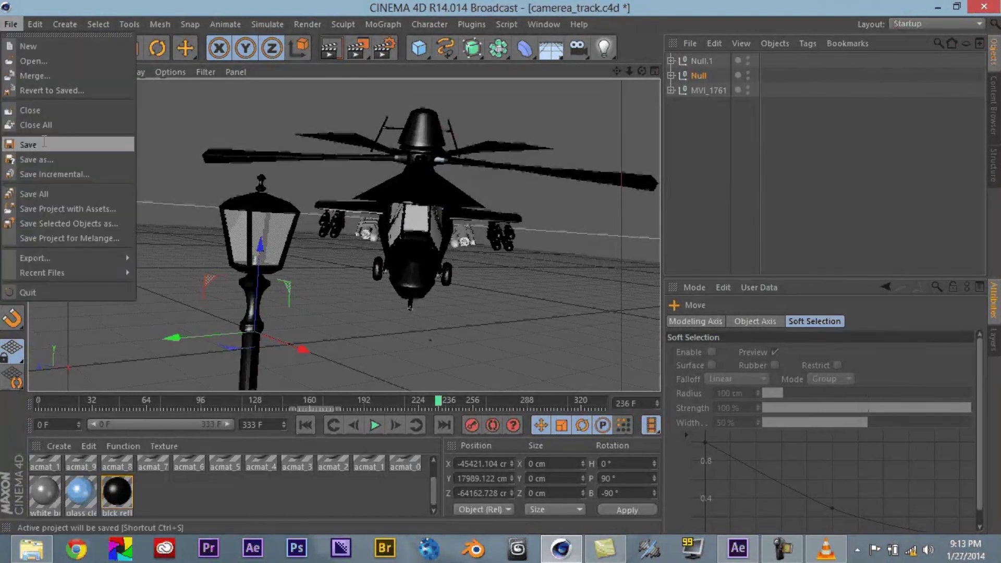
left_click(45, 143)
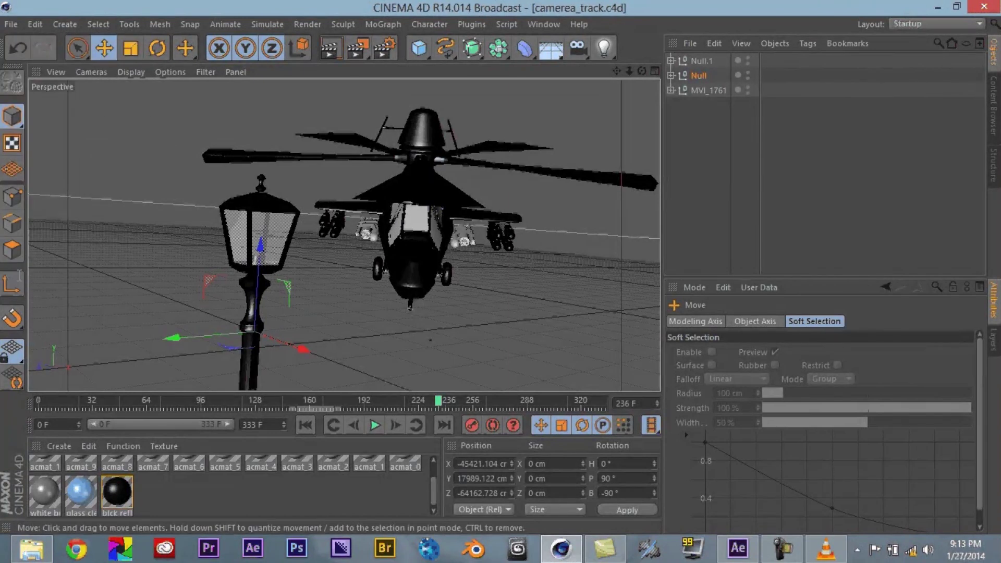
left_click(703, 61)
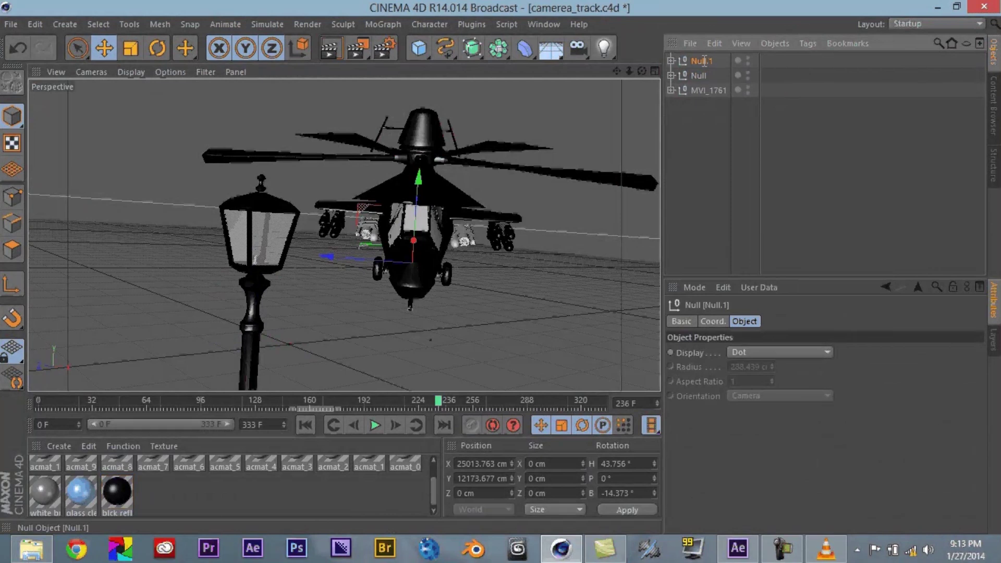
Delete the helicopter and save the lamp-only scene as lmap_only
key("Delete")
left_click(11, 24)
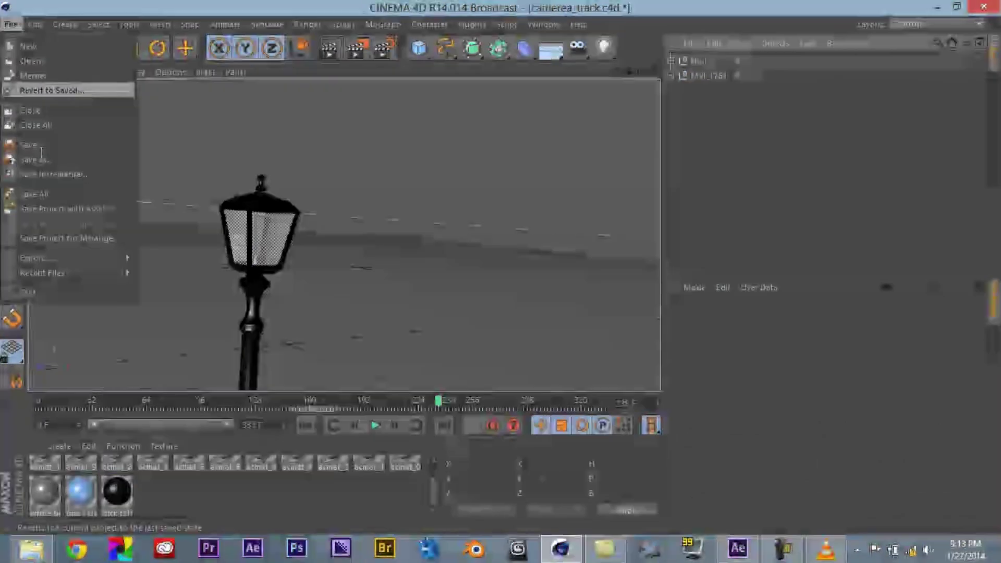
left_click(39, 164)
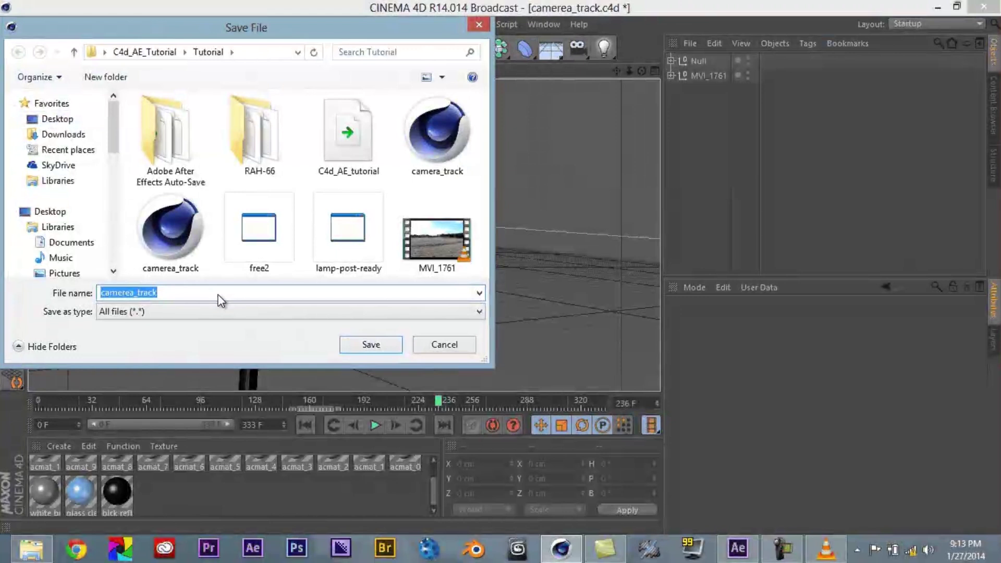
type("lmapa only")
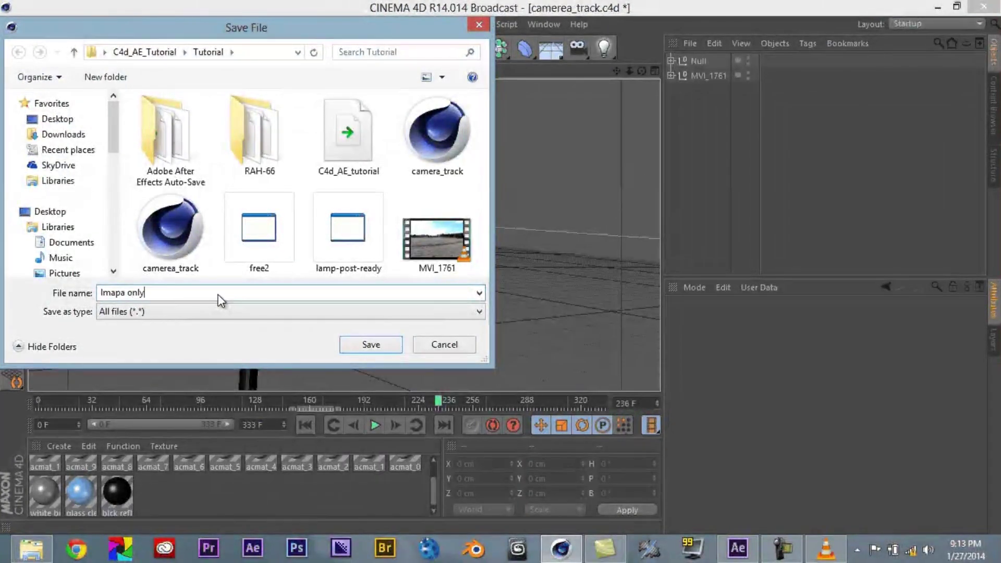
key("BackSpace")
key("BackSpace")
key("BackSpace")
key("BackSpace")
key("BackSpace")
key("BackSpace")
type("_only")
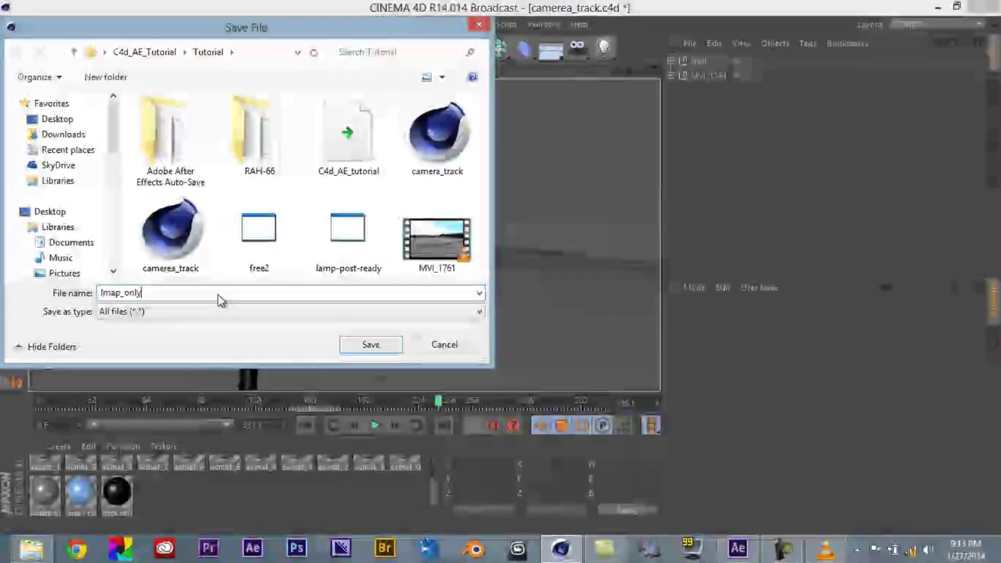
left_click(379, 347)
Restore the helicopter, delete the lamp post's null, and save the scene as heli_only
key("ctrl+v")
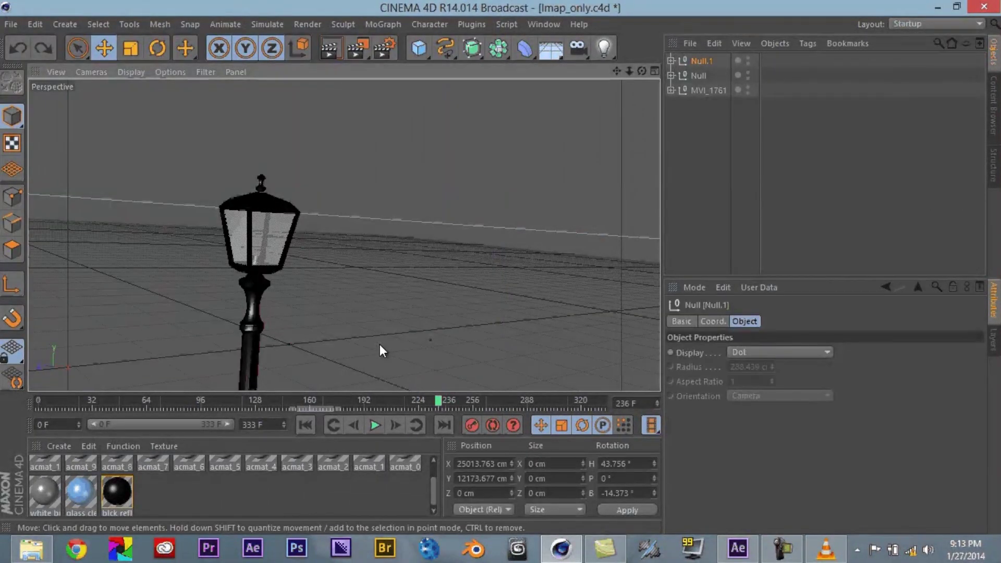
left_click(703, 78)
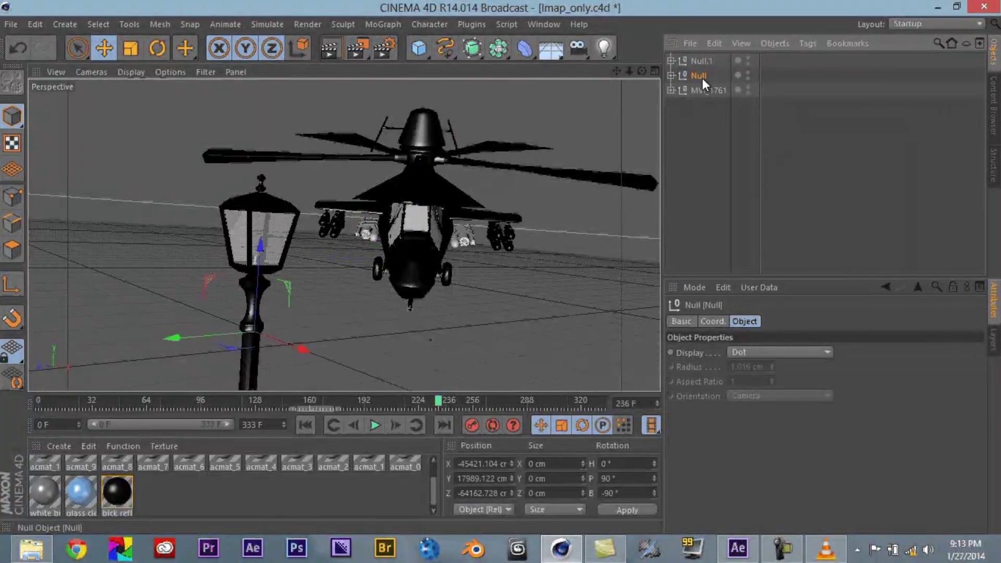
key("Delete")
left_click(11, 24)
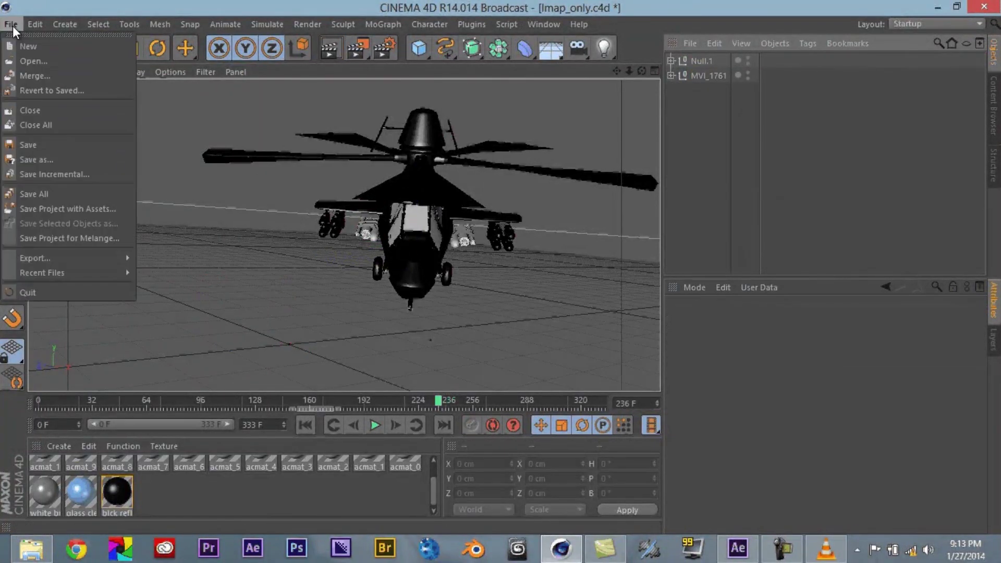
left_click(50, 160)
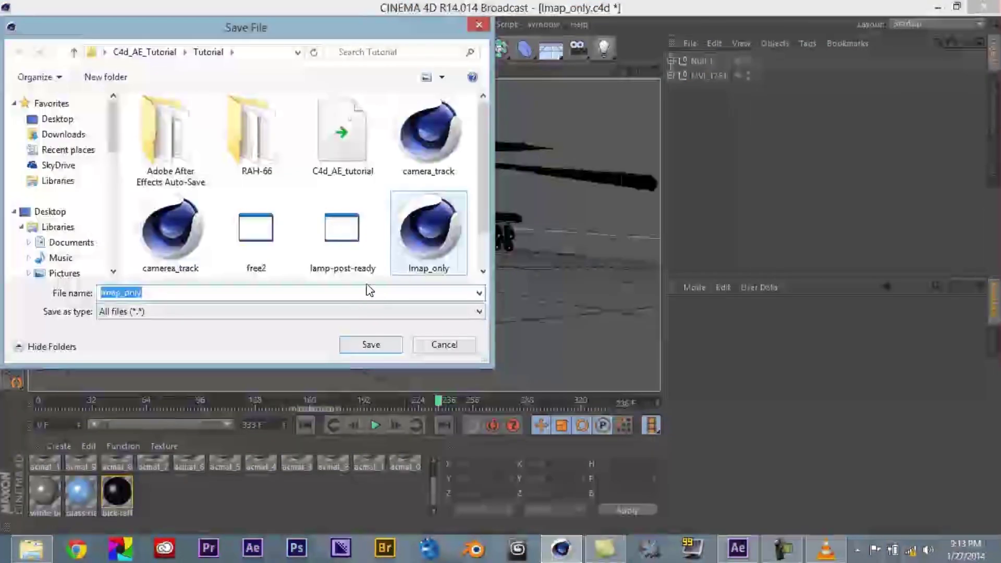
type("he")
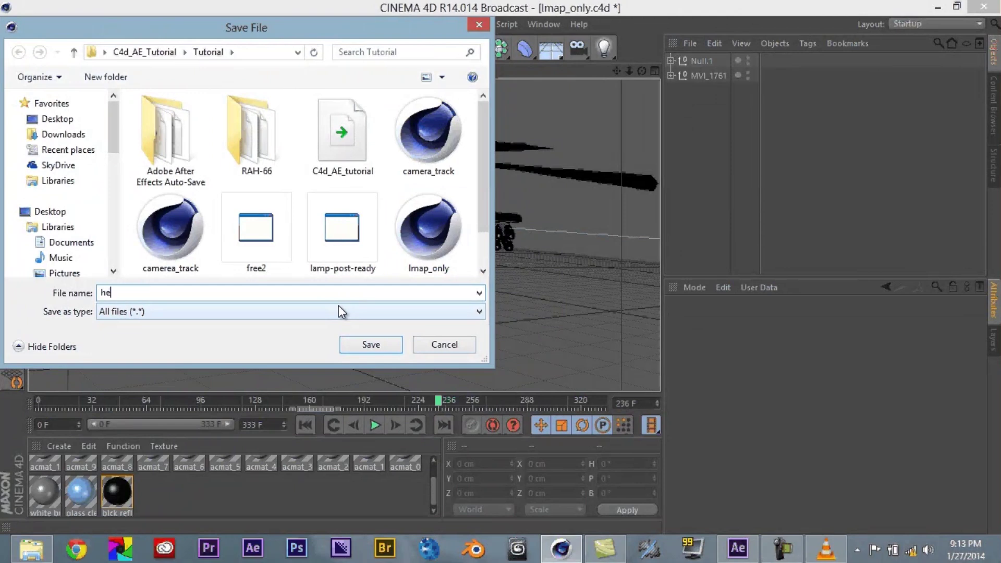
type("li_only")
left_click(382, 353)
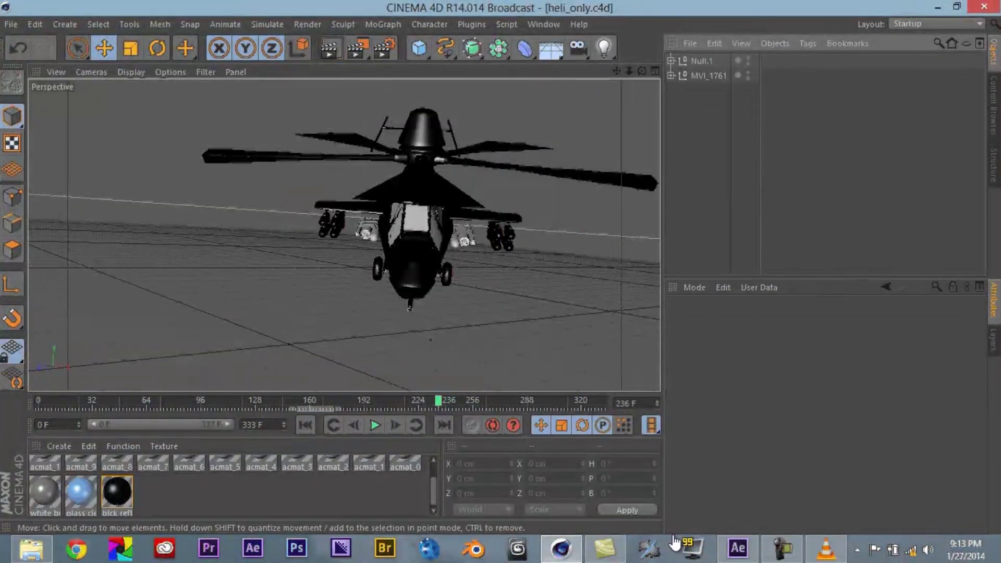
left_click(738, 548)
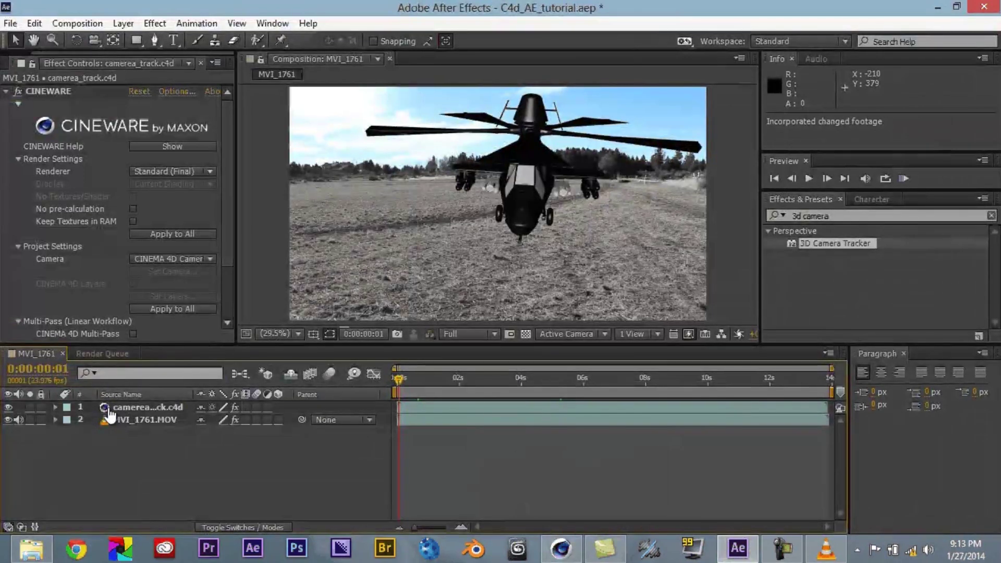
Delete the old Cinema 4D layer from the MVI_1761 composition
key("Delete")
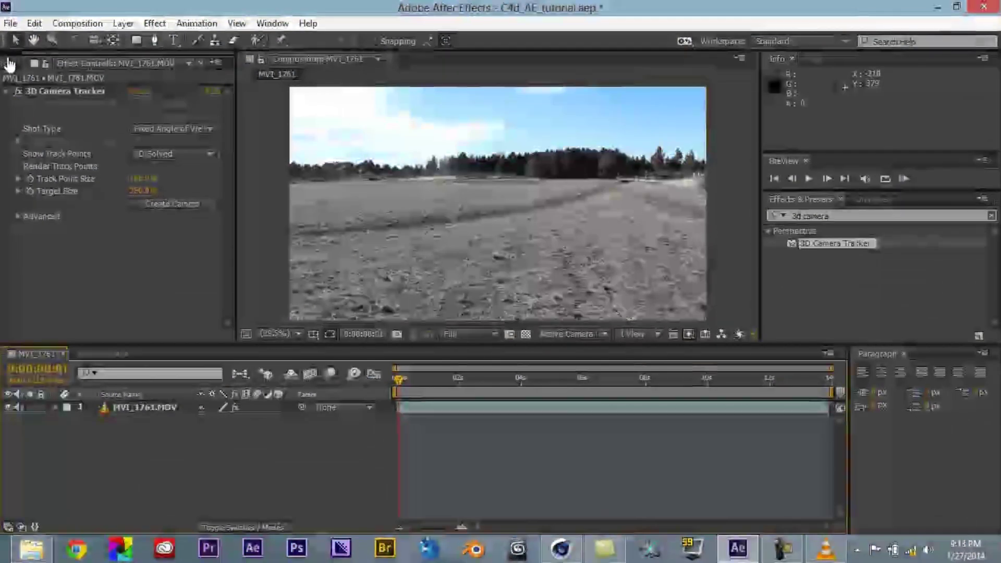
left_click(12, 63)
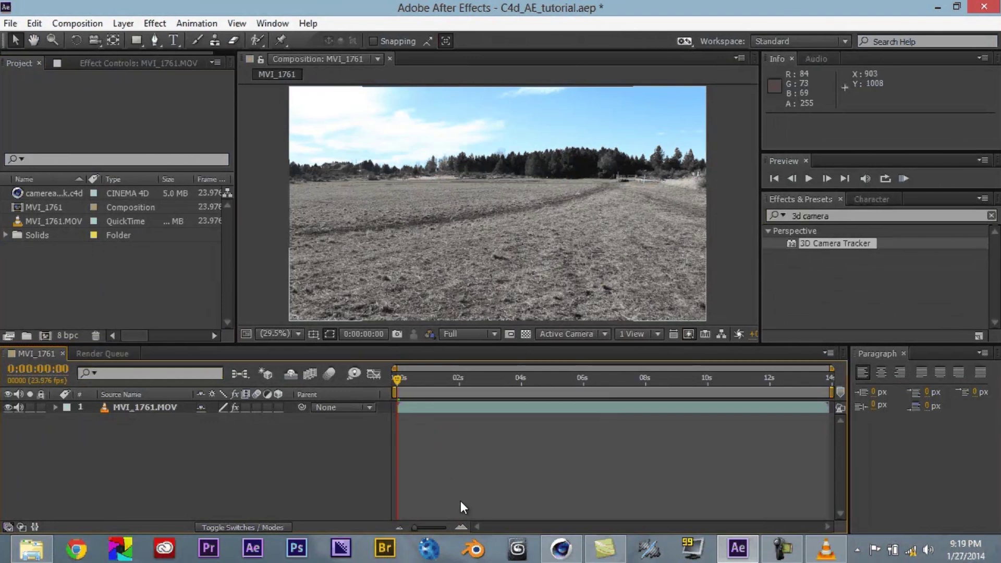
left_click(75, 274)
Import the heli_only and lmap_only Cinema 4D scenes into the project
double_click(173, 287)
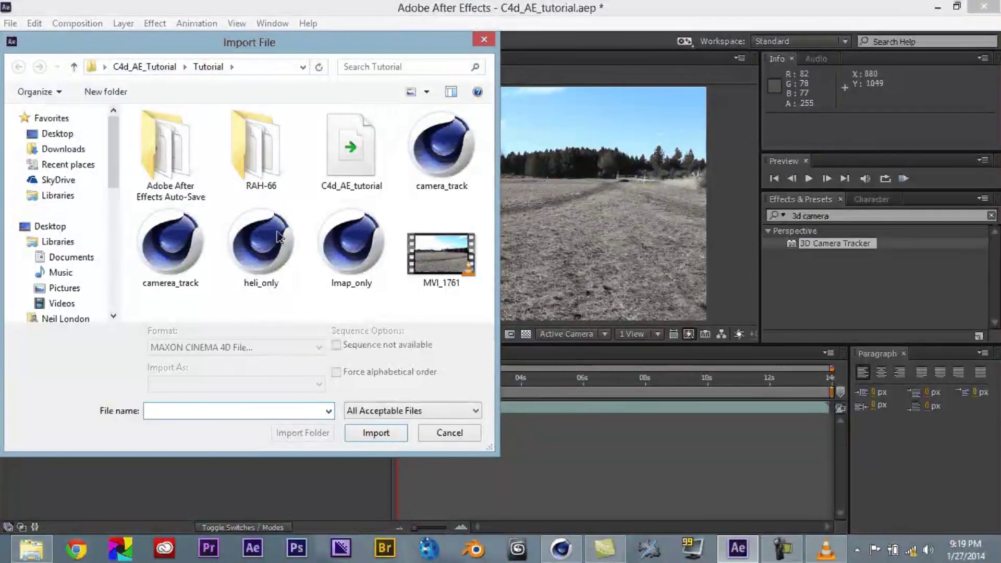
left_click(270, 288)
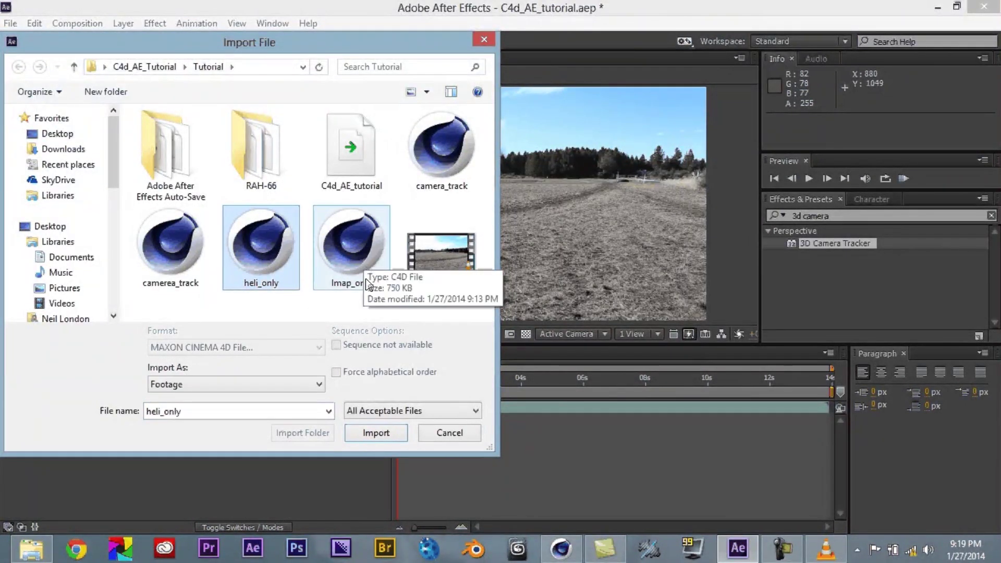
left_click(366, 258, "ctrl")
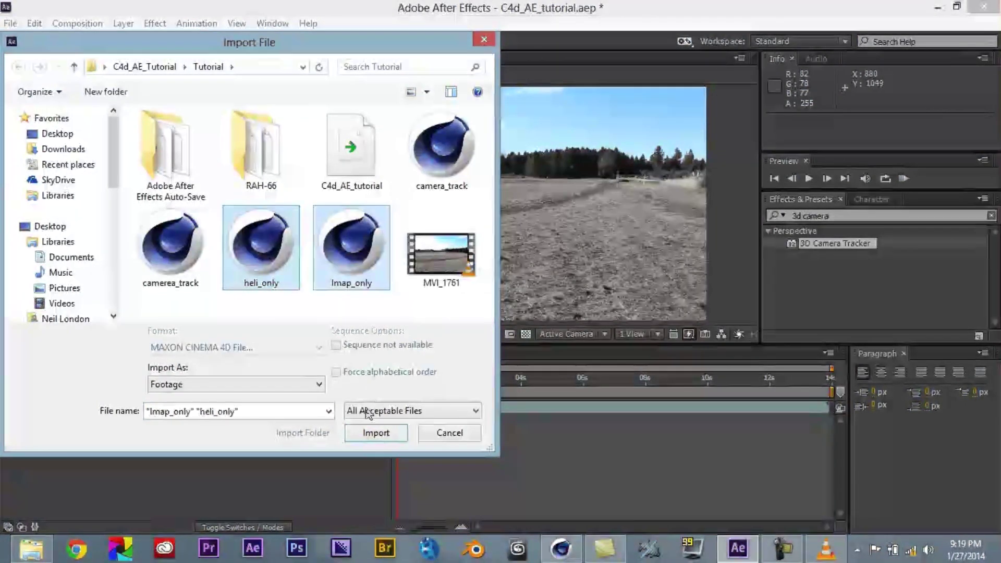
left_click(376, 434)
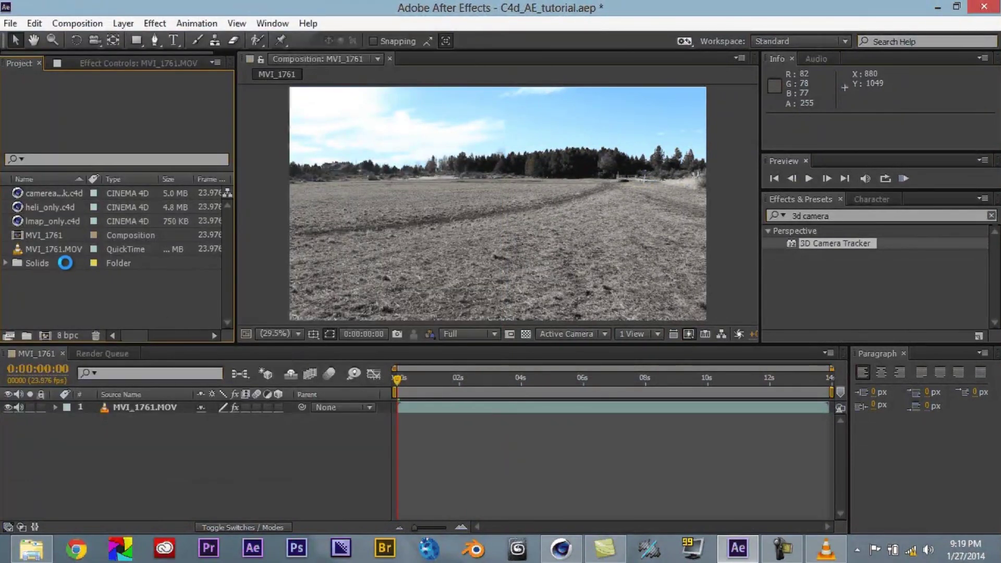
Add lmap_only.c4d above the footage and set its Cineware renderer to Standard (Final)
left_click_drag(14, 218, 55, 411)
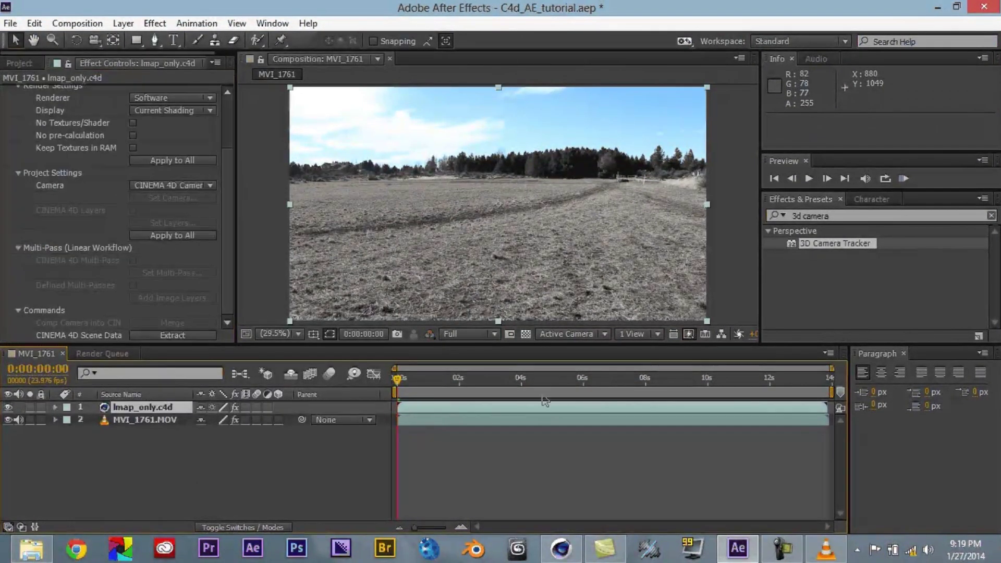
left_click(507, 392)
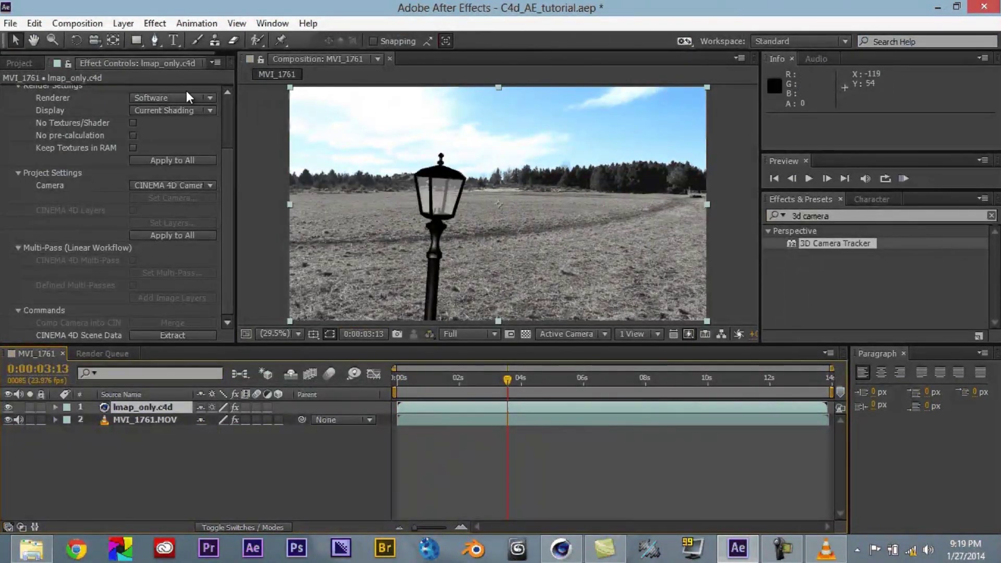
left_click(189, 92)
left_click(192, 110)
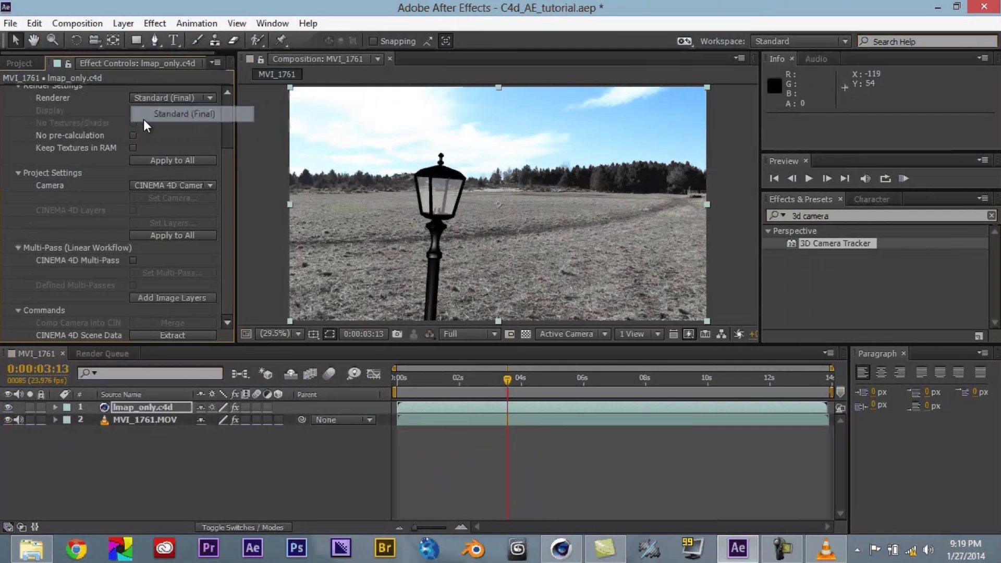
Add heli_only.c4d to the composition and set its renderer to Standard (Final)
left_click(35, 64)
left_click_drag(60, 208, 108, 410)
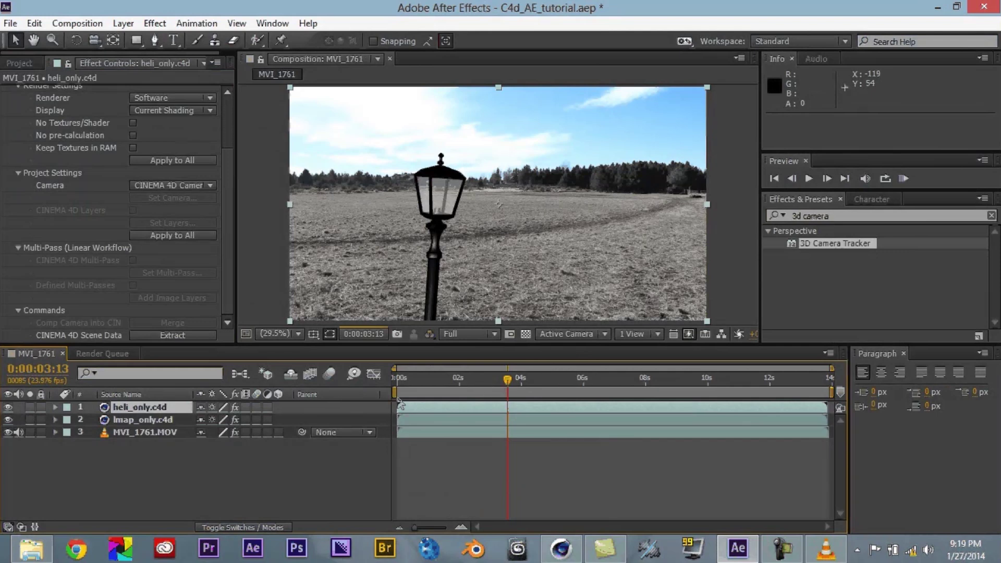
left_click(201, 98)
left_click(203, 118)
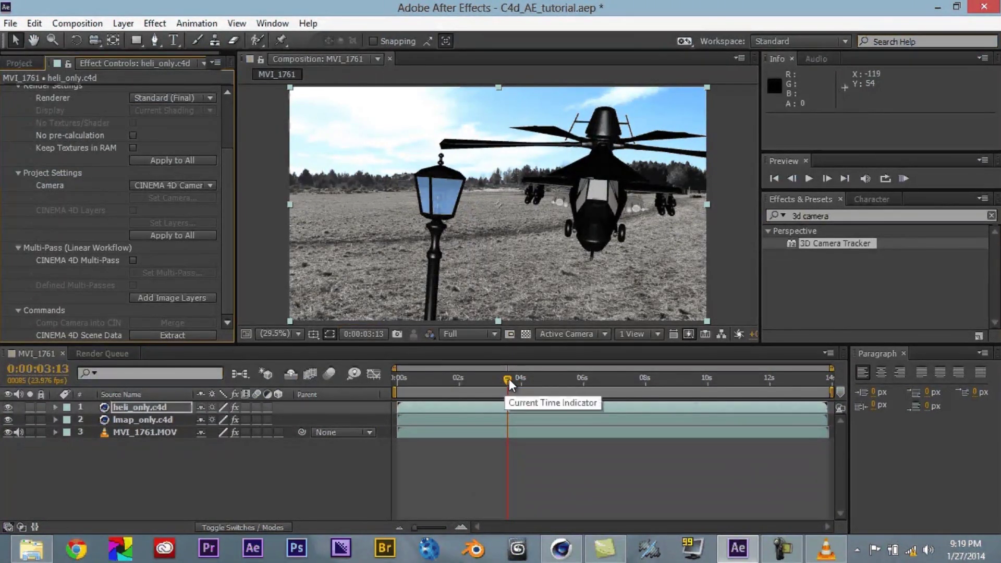
Scrub to 0:00:04:20, select camerea_track.c4d in the project and deselect the helicopter layer
mouse_move(527, 378)
left_mouse_down()
mouse_move(565, 378)
mouse_move(547, 376)
left_mouse_up()
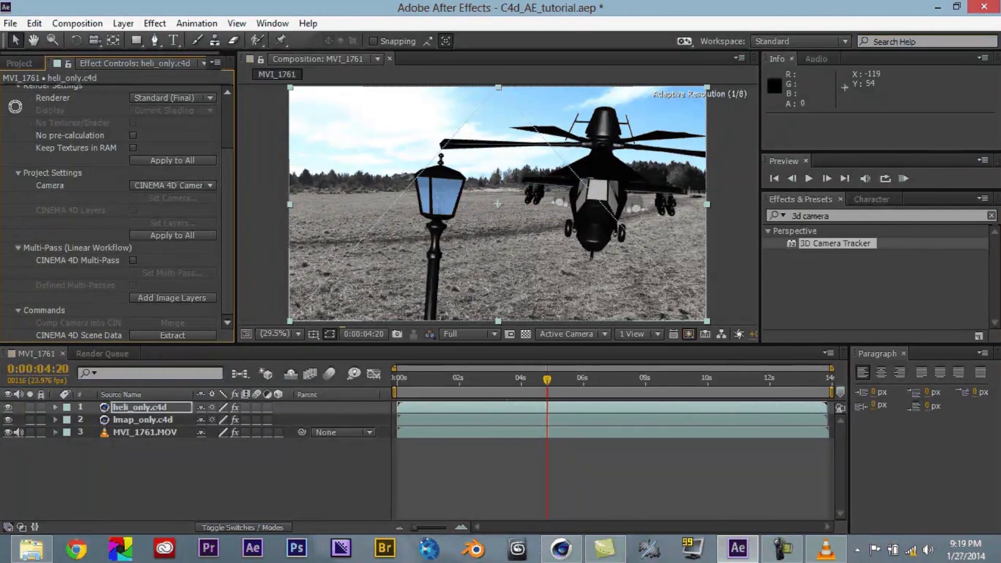
left_click(19, 64)
left_click(41, 195)
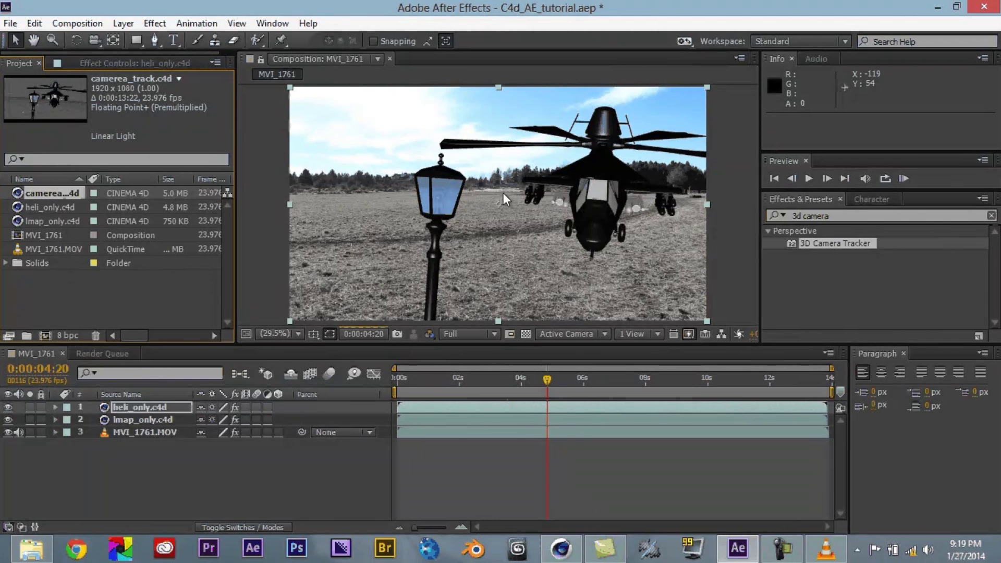
left_click(490, 462)
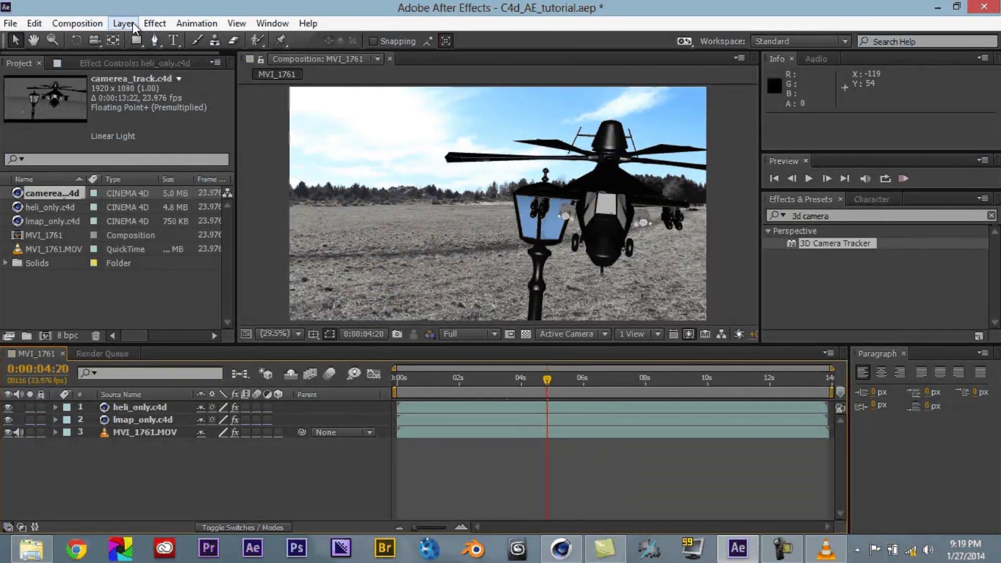
Create a vivid red solid layer named Red Solid 1
left_click(131, 23)
mouse_move(313, 25)
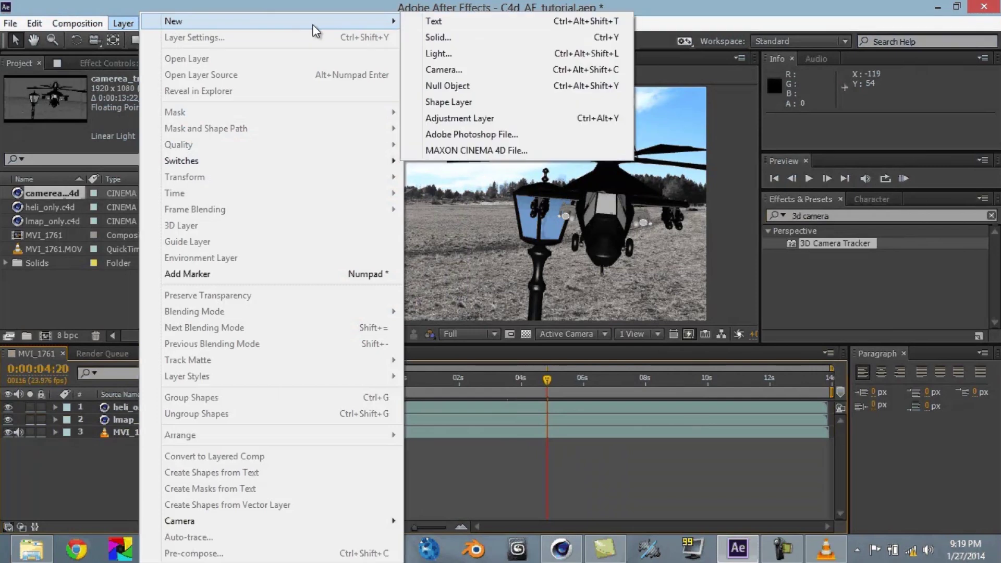
left_click(439, 37)
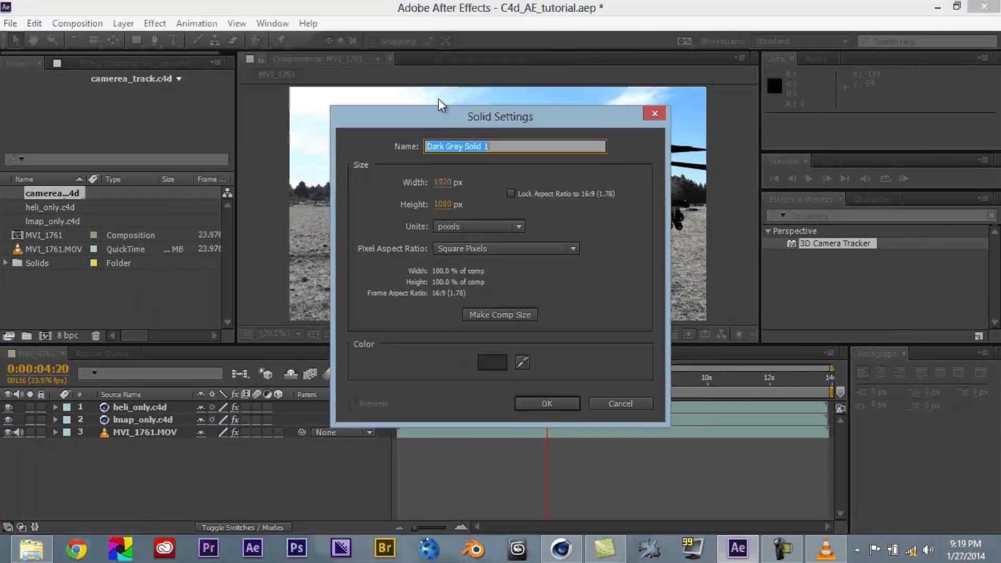
left_click(492, 362)
left_click(509, 299)
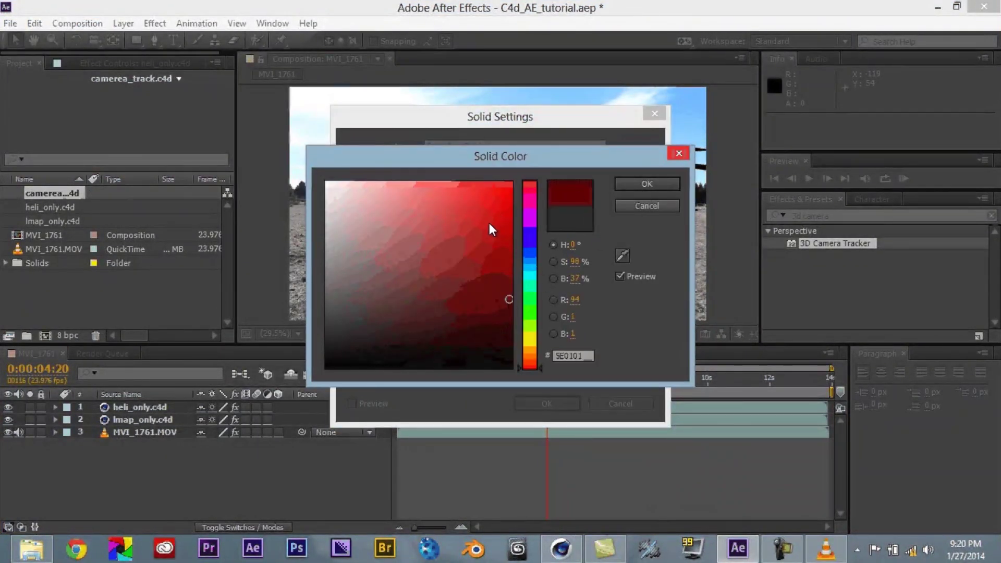
left_click_drag(489, 223, 517, 179)
left_click(626, 185)
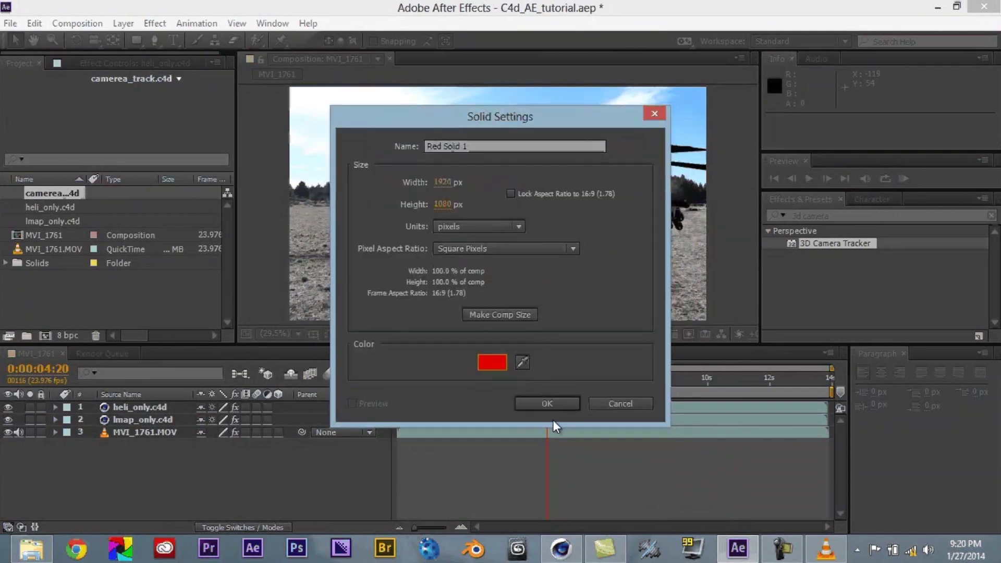
left_click(550, 405)
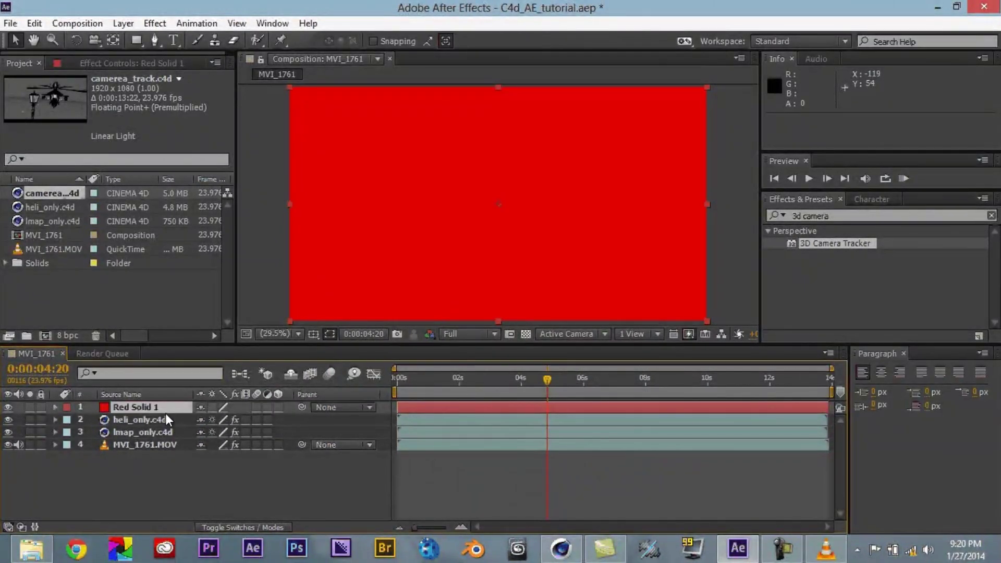
Stack lmap_only.c4d on top with the helicopter below, and scale Red Solid 1 to 50% as a 3D layer
left_click_drag(167, 417, 165, 420)
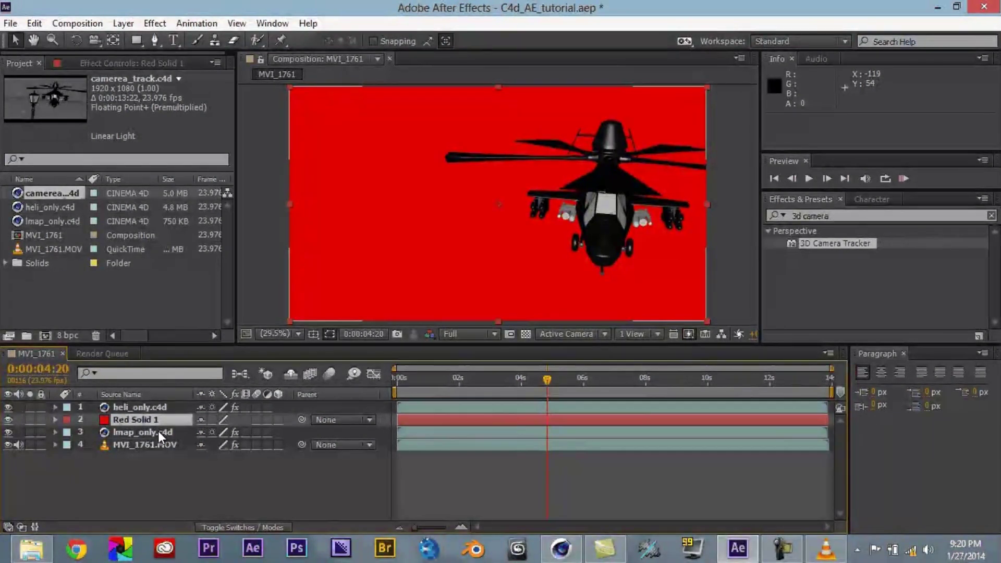
left_click_drag(159, 422, 163, 404)
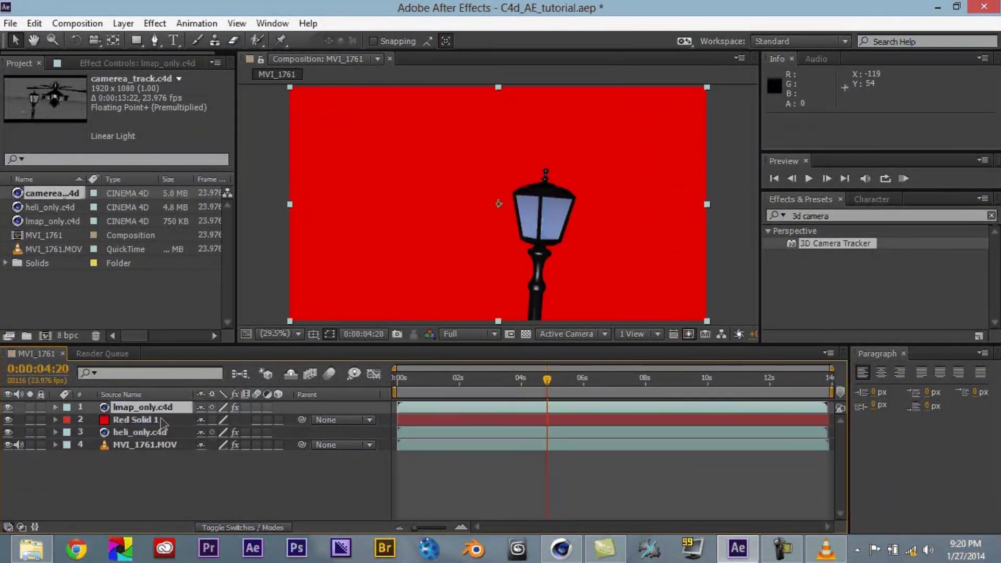
left_click(157, 421)
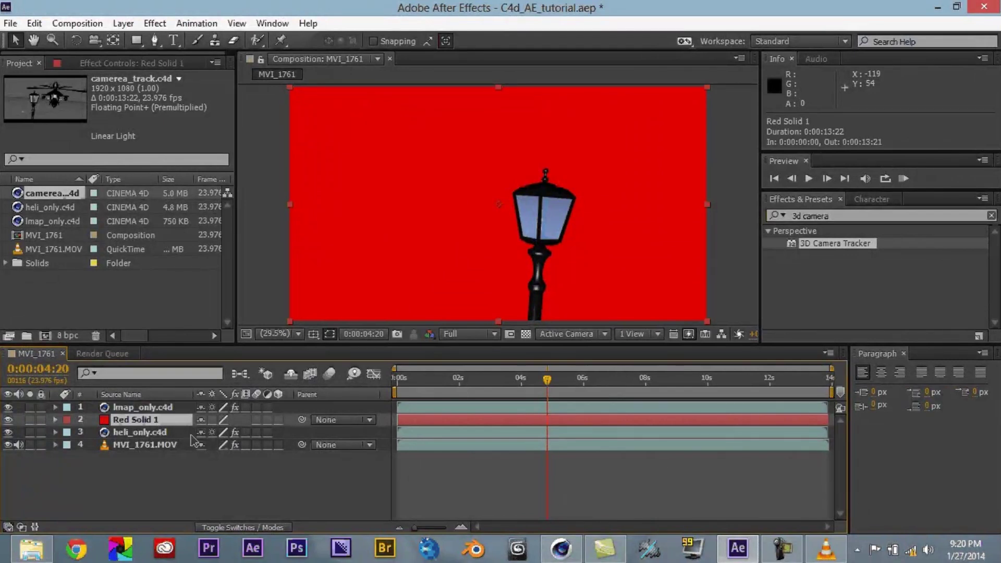
key("s")
left_click_drag(227, 435, 191, 436)
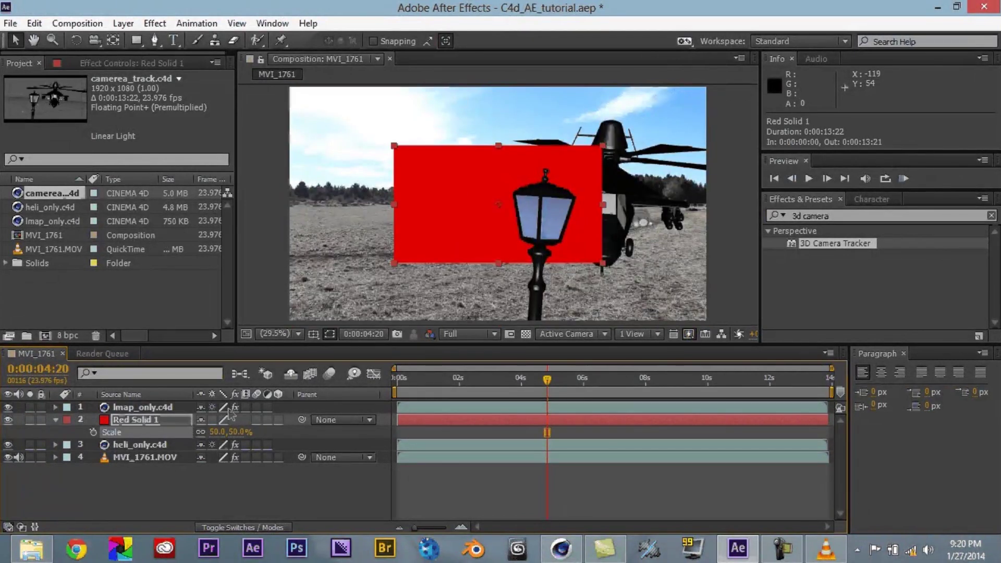
left_click(284, 420)
Check frames near the start, revert the red solid to 2D, then delete it
left_click(534, 377)
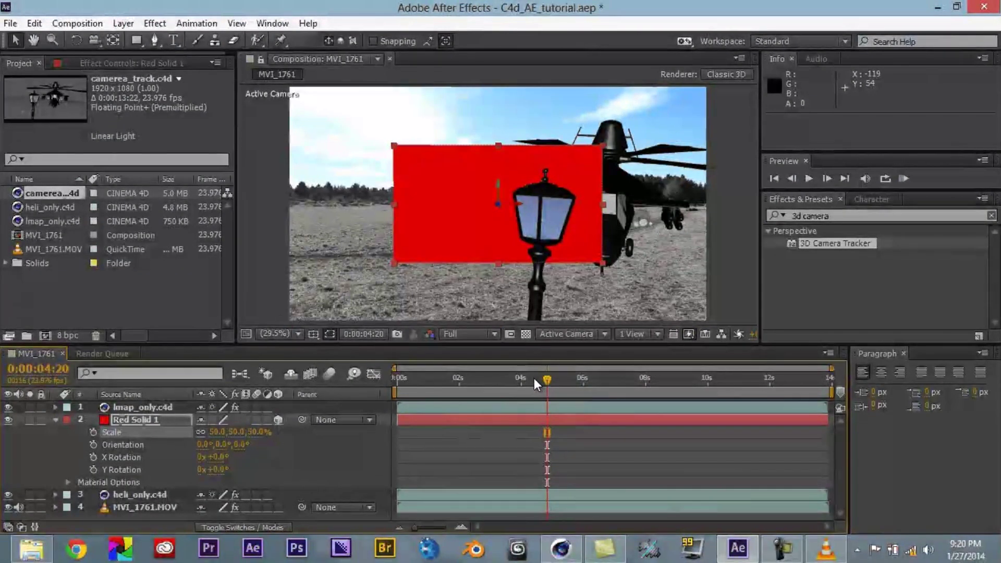
left_click(441, 383)
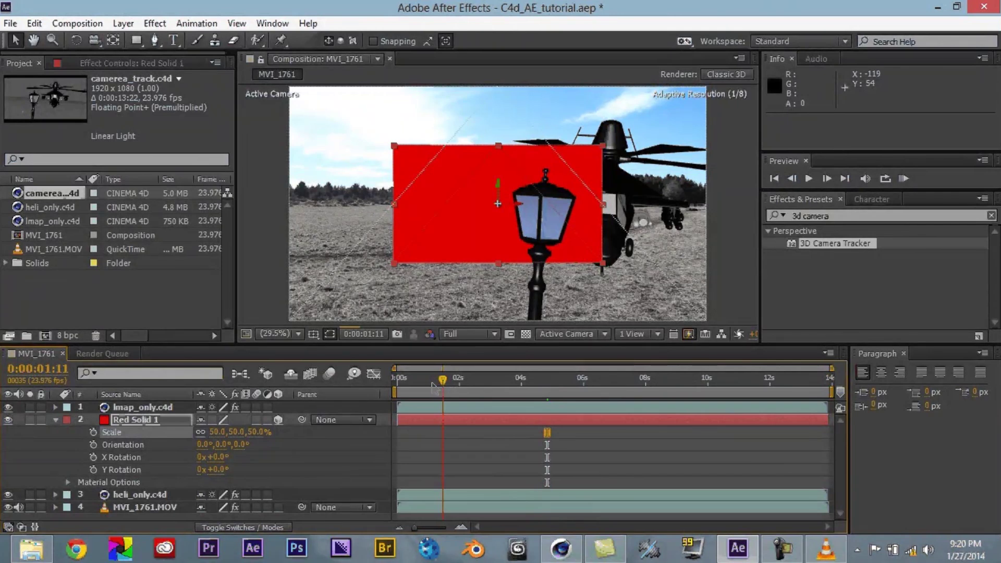
left_click(423, 381)
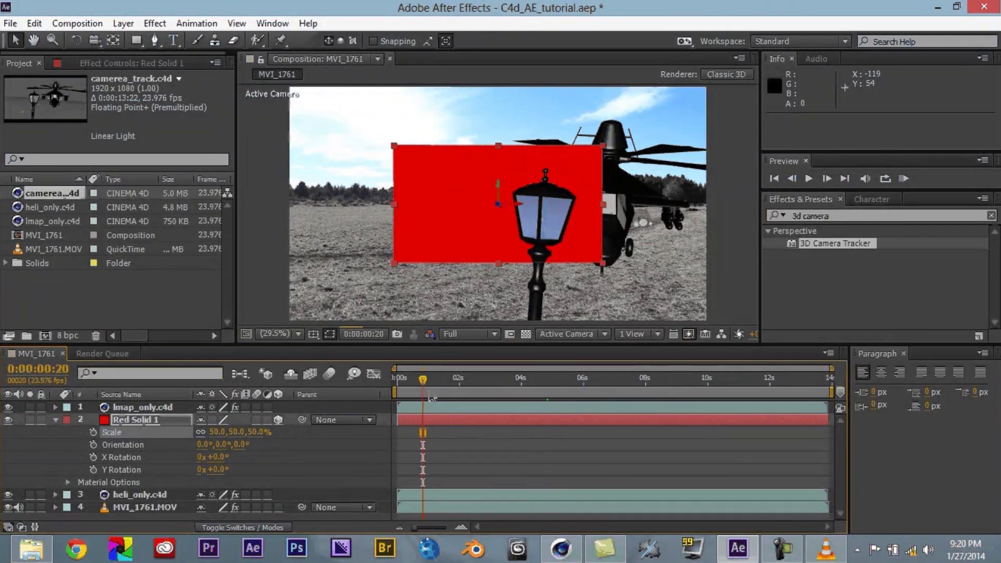
left_click(728, 266)
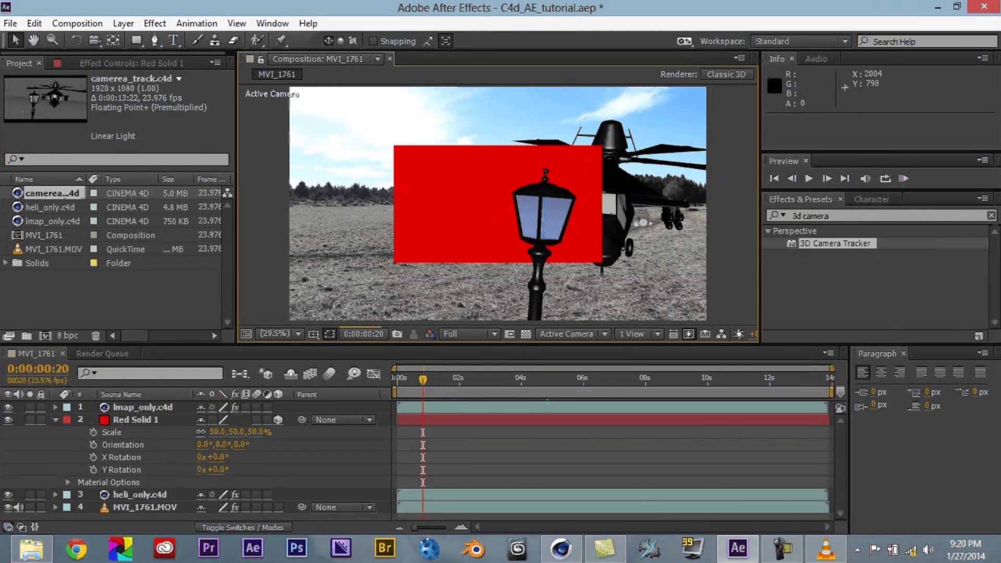
left_click(278, 420)
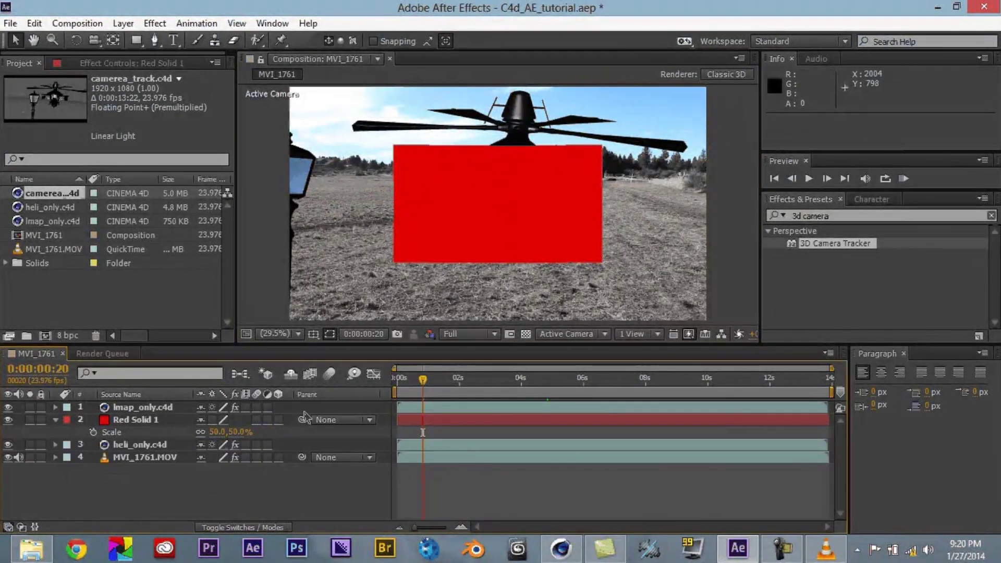
left_click(438, 383)
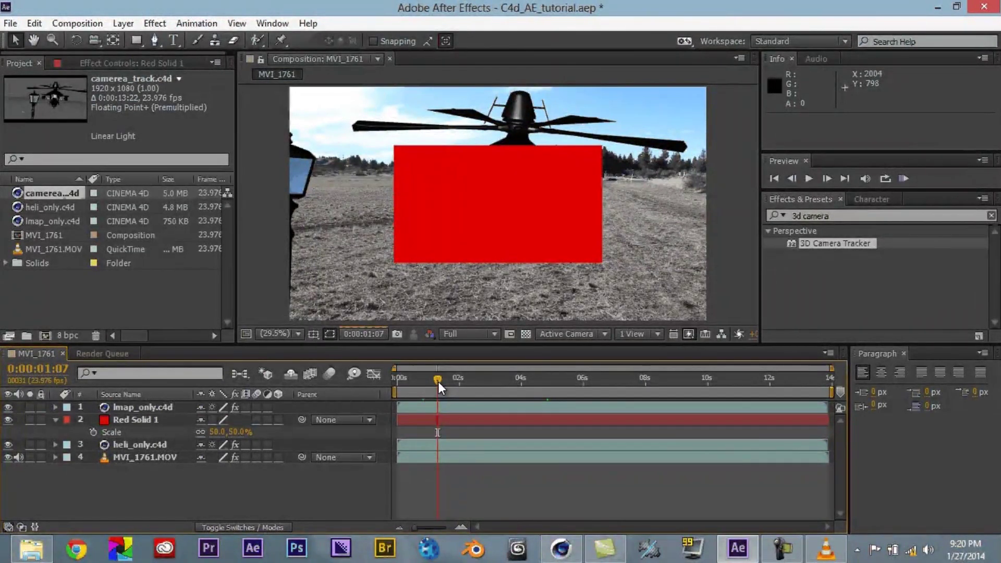
left_click(146, 420)
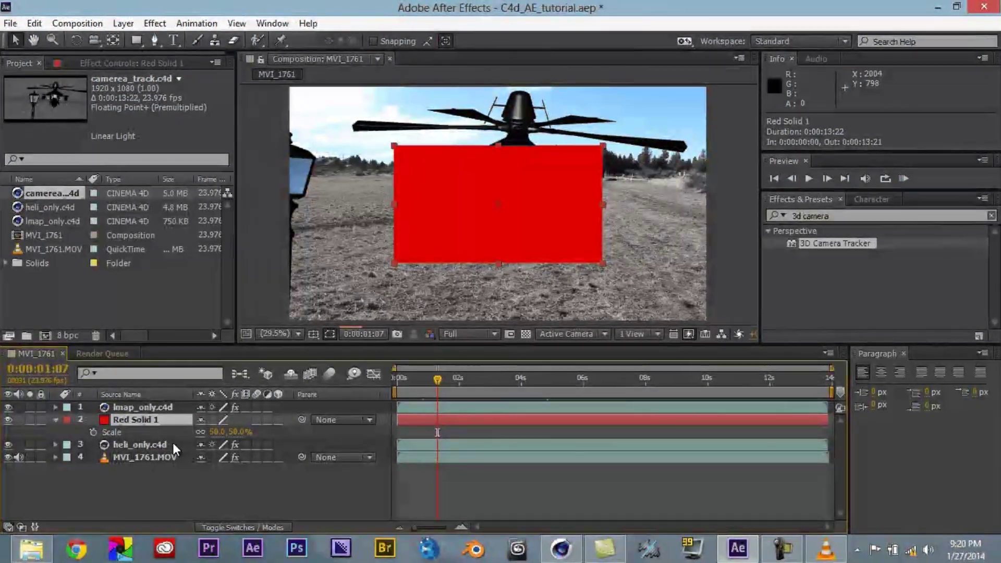
key("Delete")
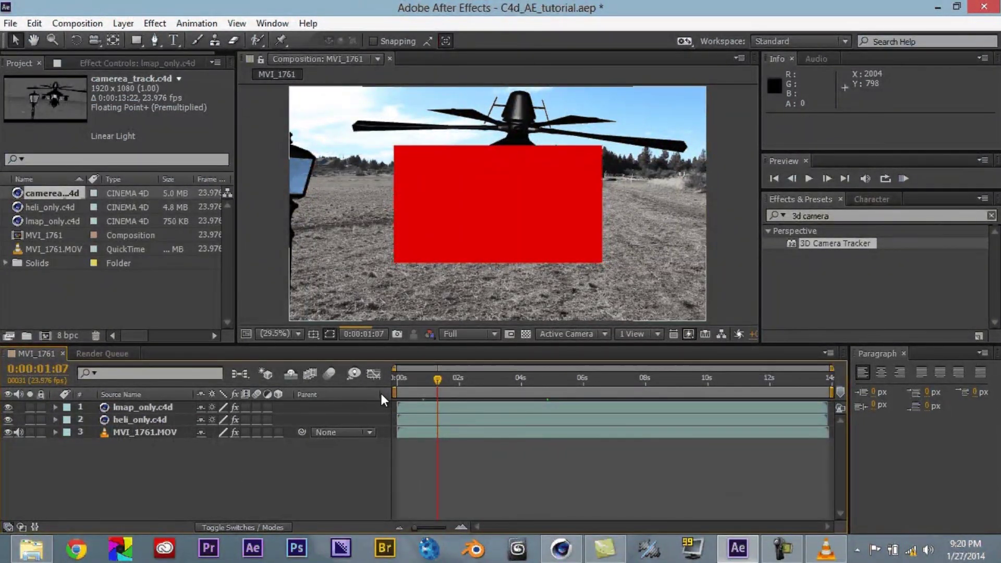
left_click(396, 377)
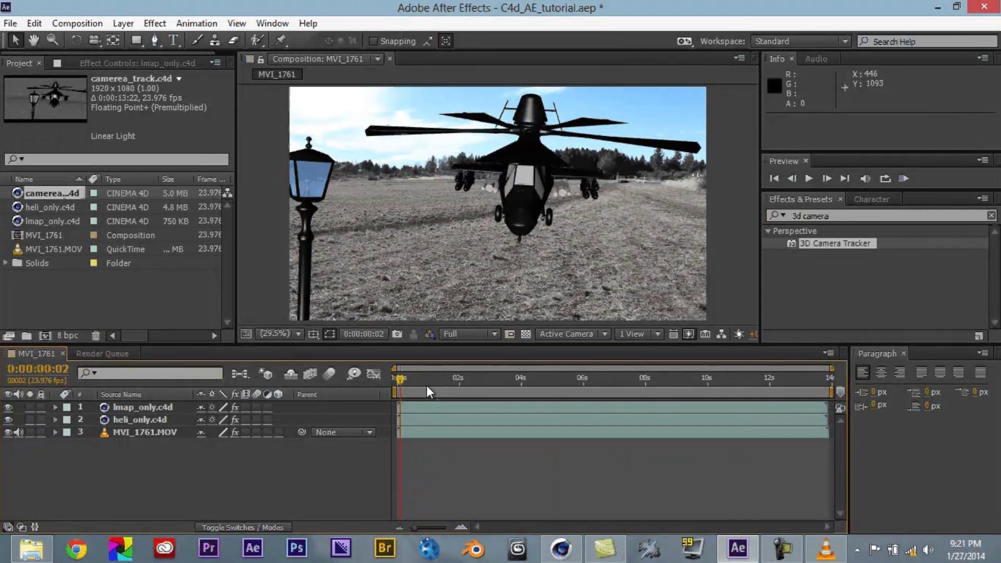
left_click(254, 220)
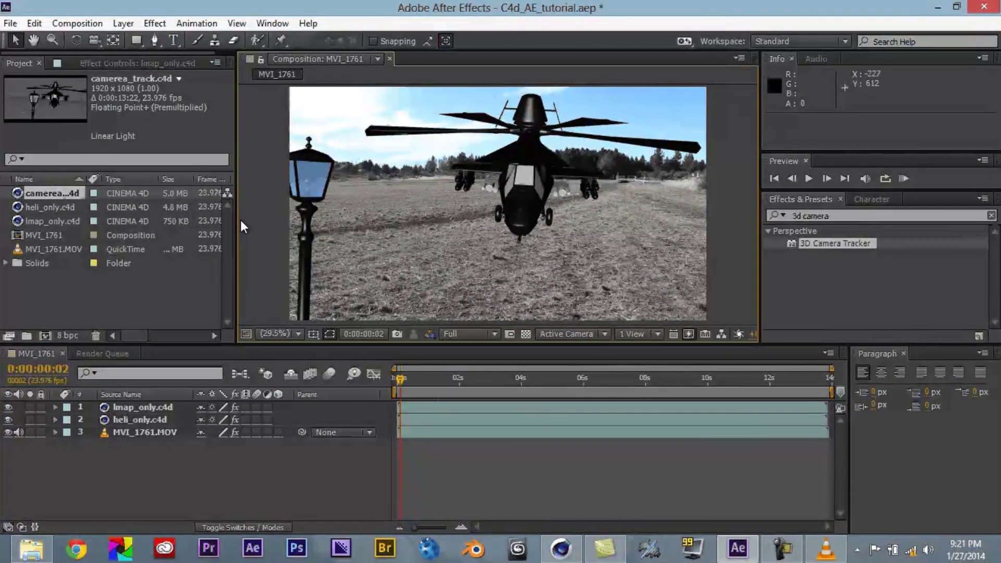